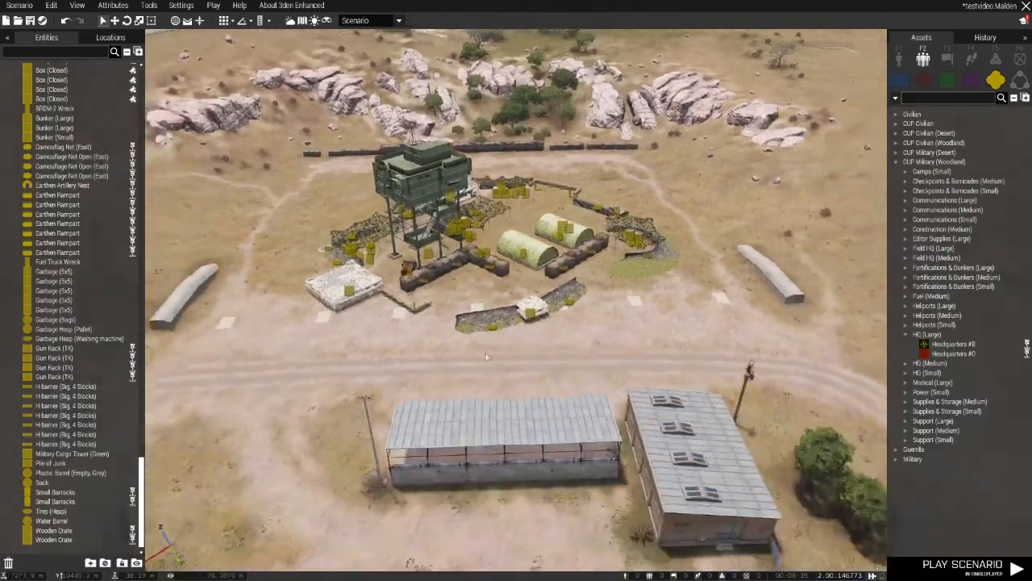
- Select all objects of the military camp around the watchtower and toggle their simulation
scroll(487, 366, "up", 5)
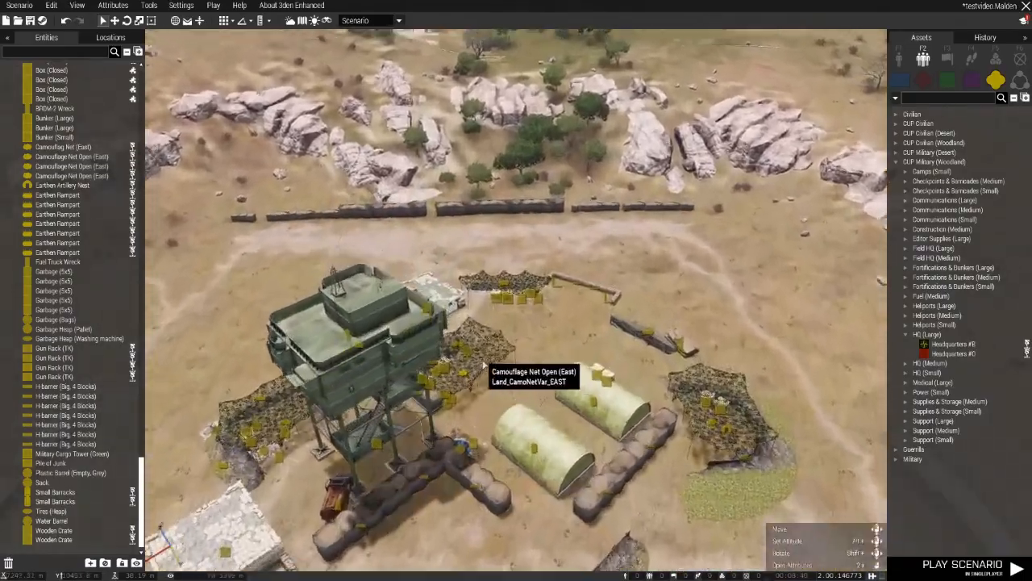
mouse_move(484, 365)
right_mouse_down()
mouse_move(363, 372)
mouse_move(751, 377)
mouse_move(467, 374)
right_mouse_up()
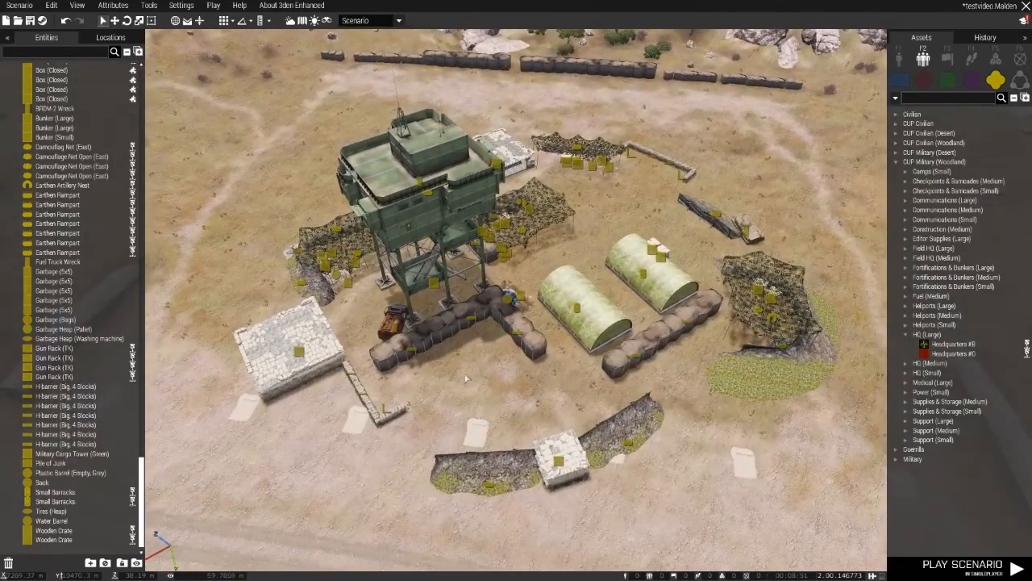
scroll(465, 376, "down", 5)
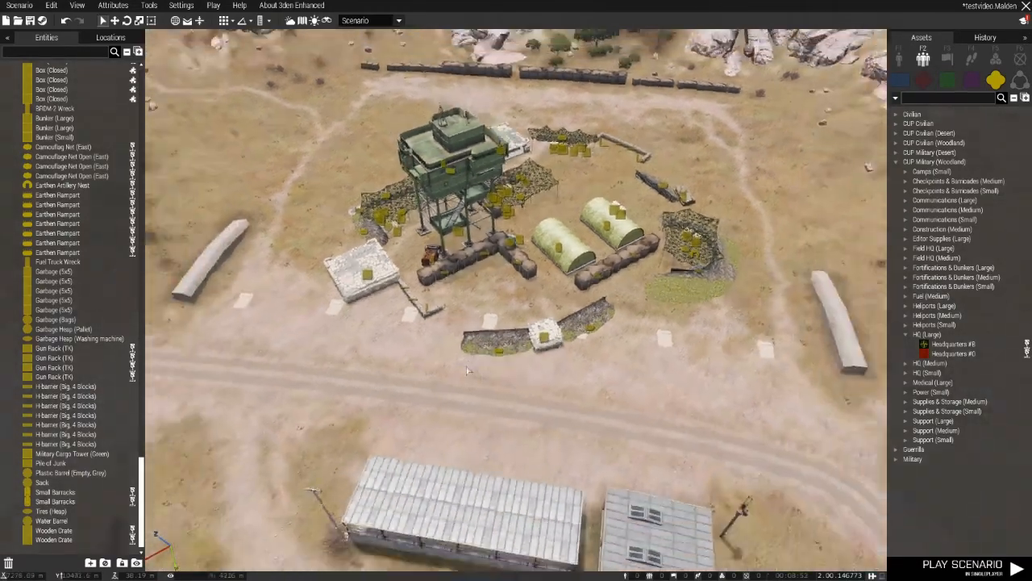
left_click_drag(352, 181, 738, 367)
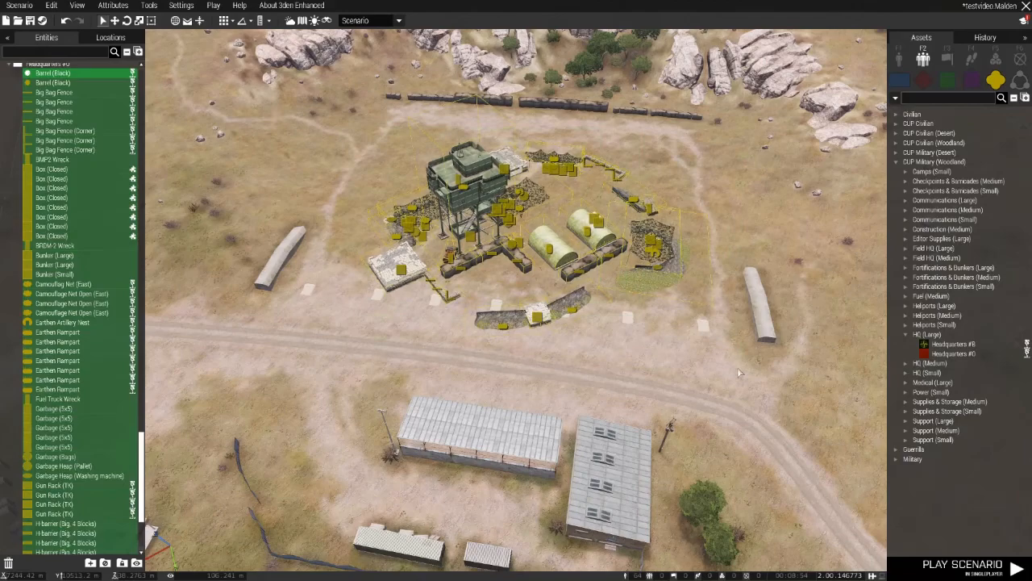
key("alt+s")
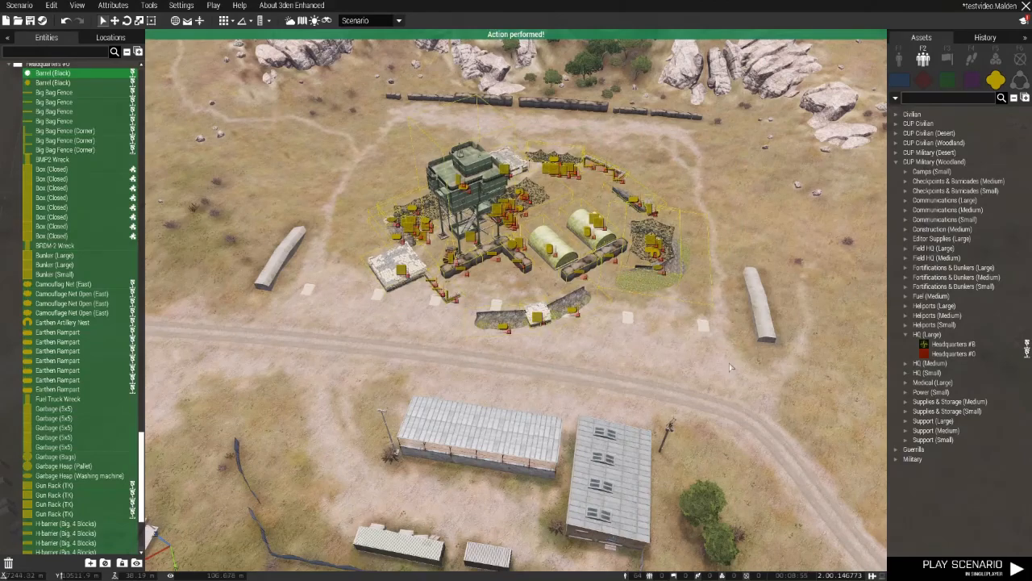
left_click(729, 363)
- Bring up the system module assets and inspect the camp's layout around the tower, barracks and camouflage nets from several sides
scroll(727, 364, "up", 5)
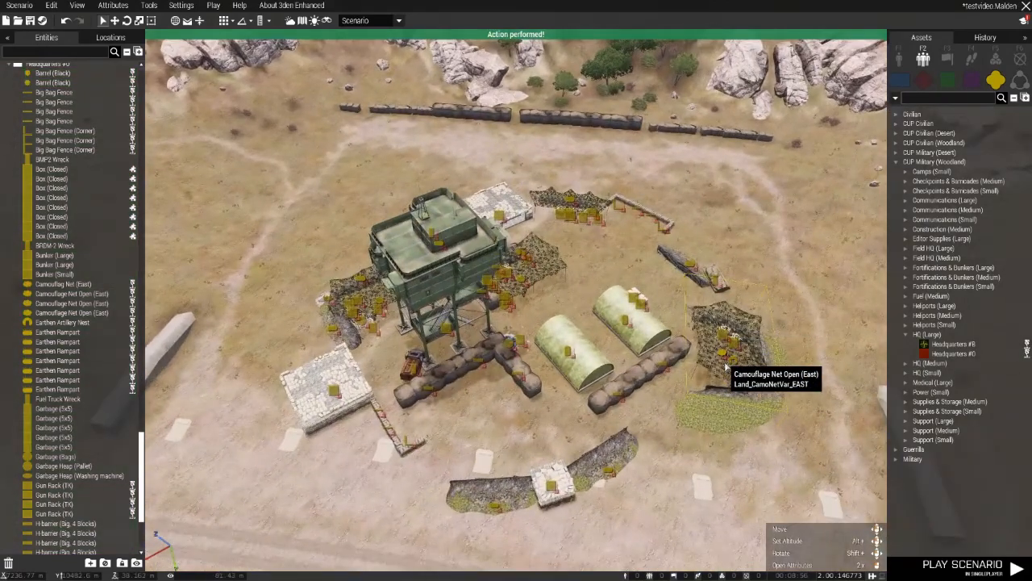
right_click_drag(725, 364, 736, 359)
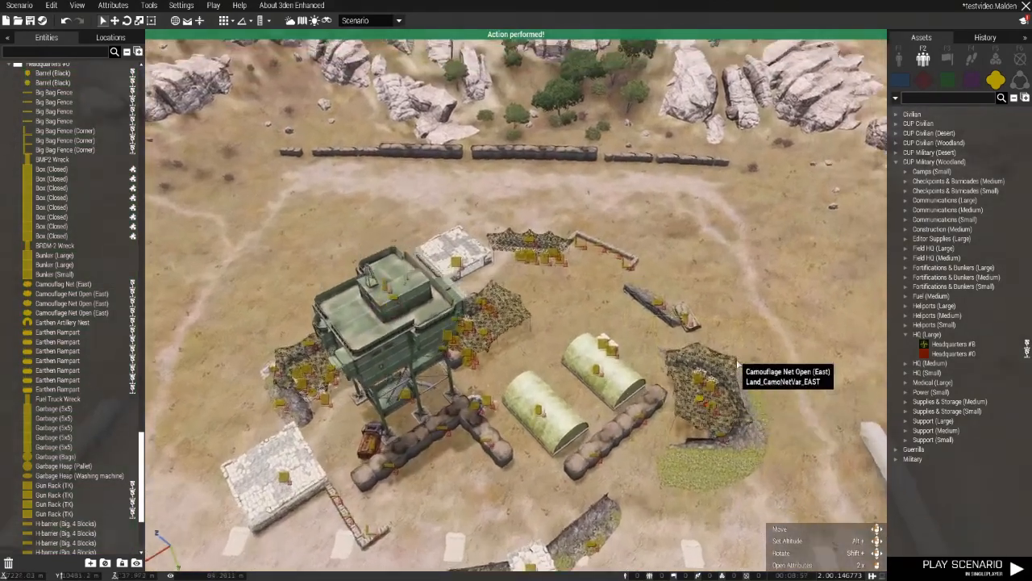
scroll(735, 358, "up", 2)
left_click(999, 62)
key("s")
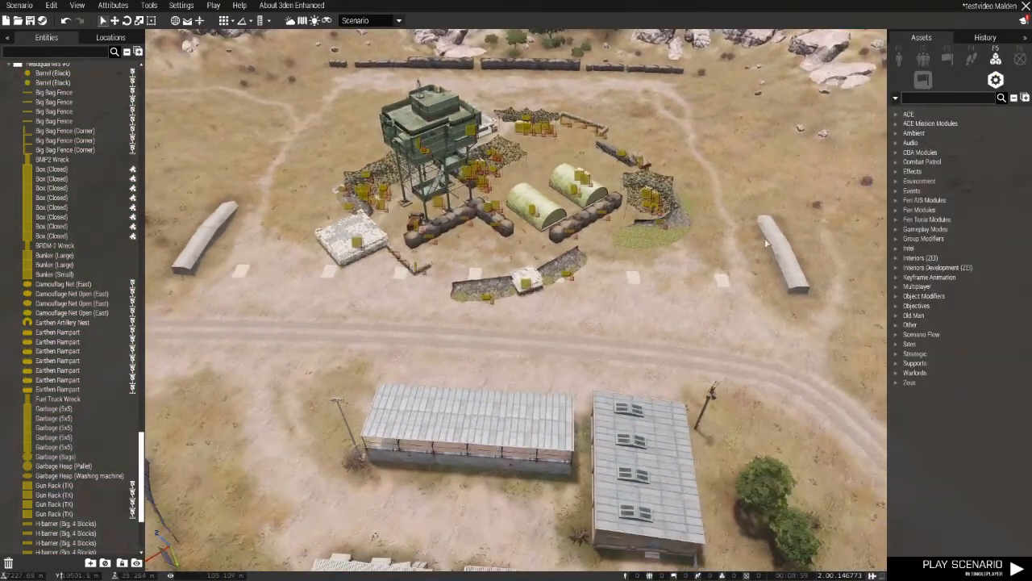
right_click_drag(695, 242, 585, 220)
key("d")
key("d")
key("s")
key("w")
key("s")
key("z")
key("w")
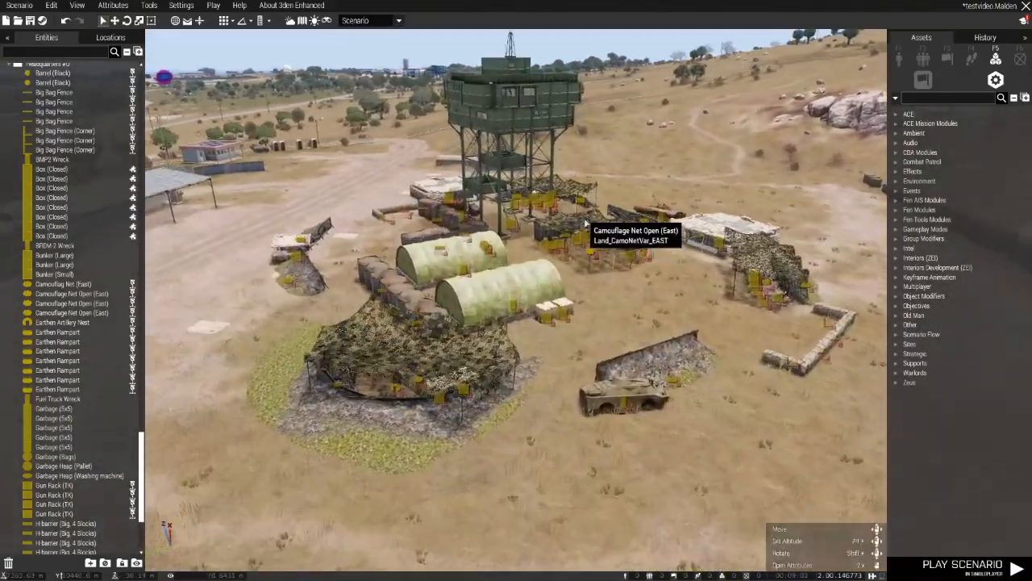
key("s")
key("s")
key("w")
right_click_drag(586, 221, 676, 261)
key("a")
key("s")
key("q")
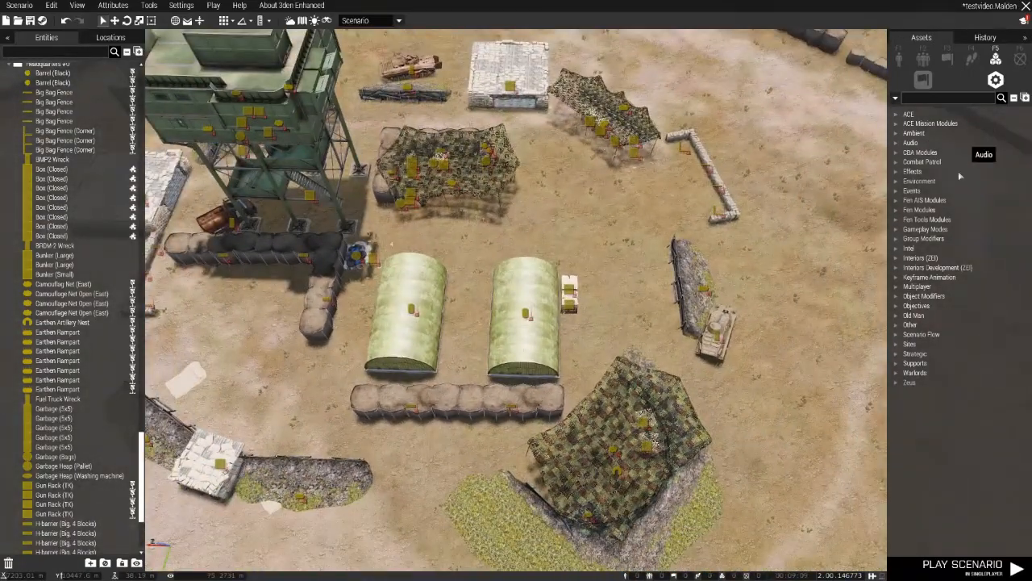
- Place an AIS Auto Start module and an AIS Defaults module side by side on the tarmac outside the walled base
left_click(898, 200)
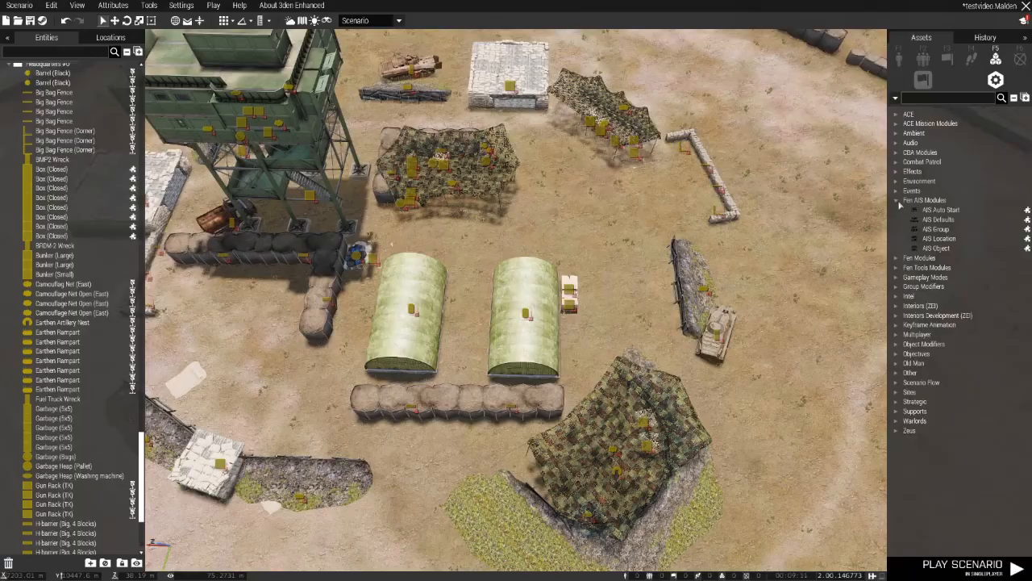
left_click(937, 212)
key("d")
right_click_drag(777, 221, 617, 221)
key("w")
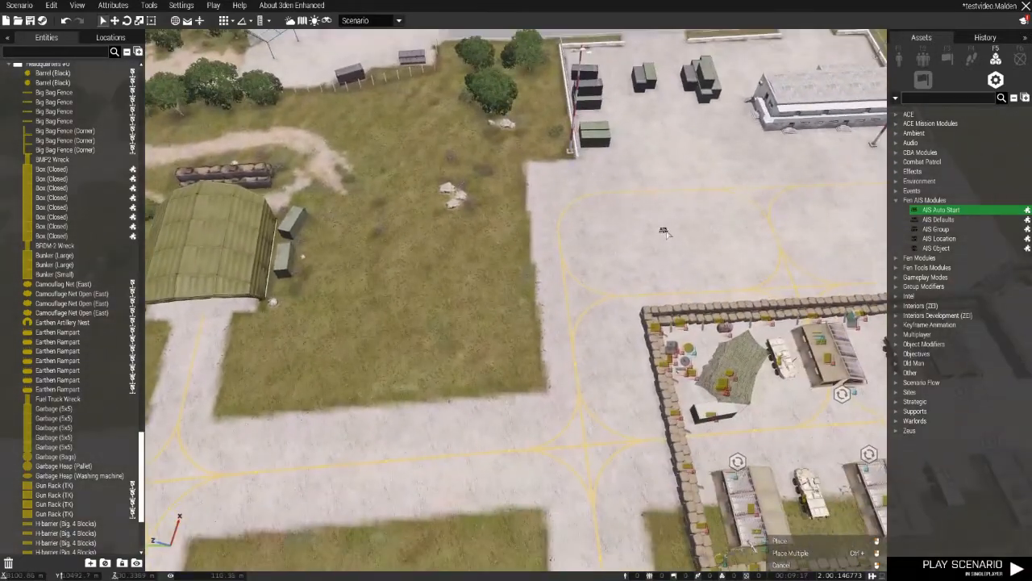
left_click(663, 232)
left_click(938, 220)
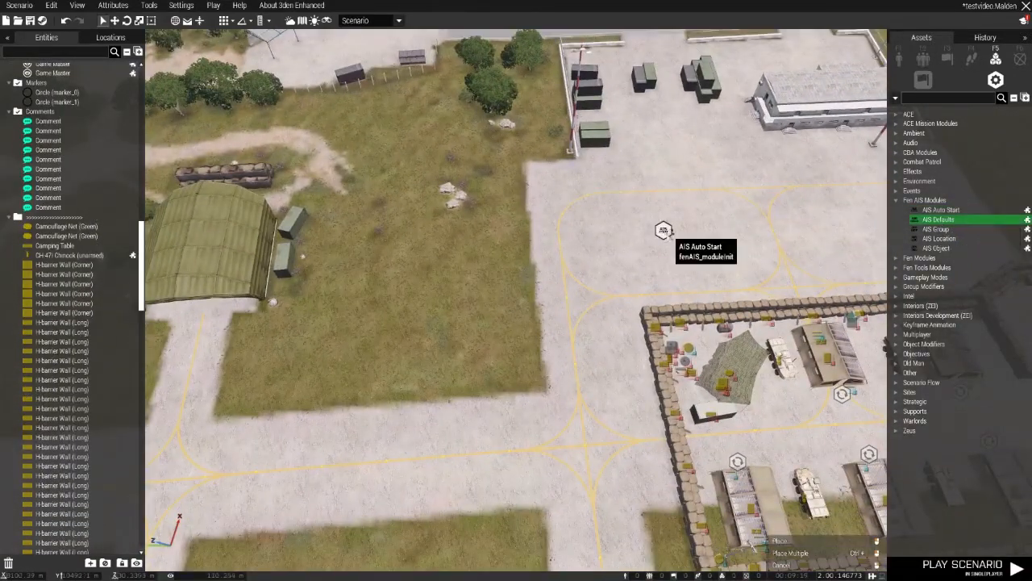
left_click(626, 232)
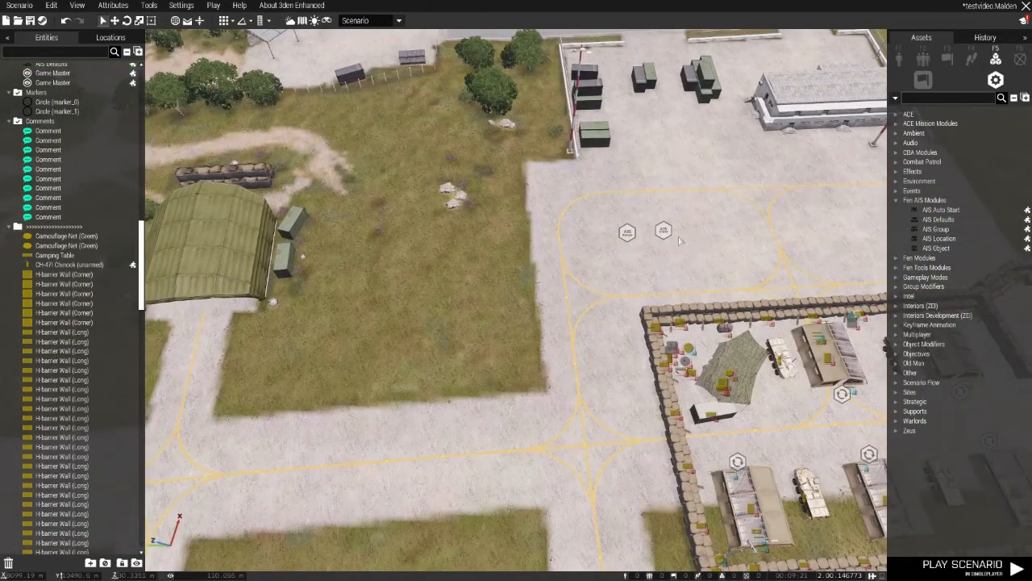
- Set Use Headless Client if available to Yes for the AIS Auto Start module
double_click(663, 231)
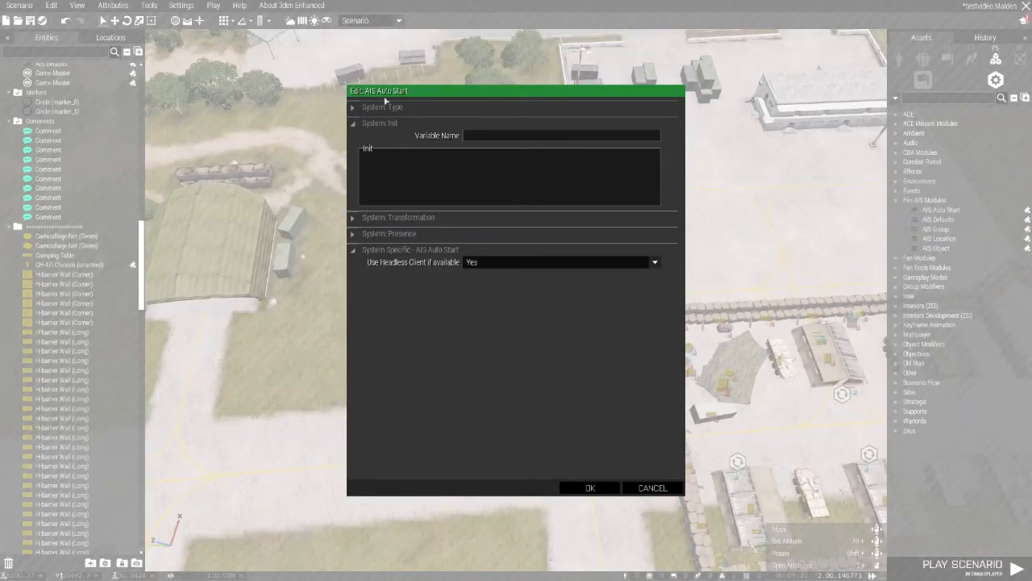
left_click(476, 262)
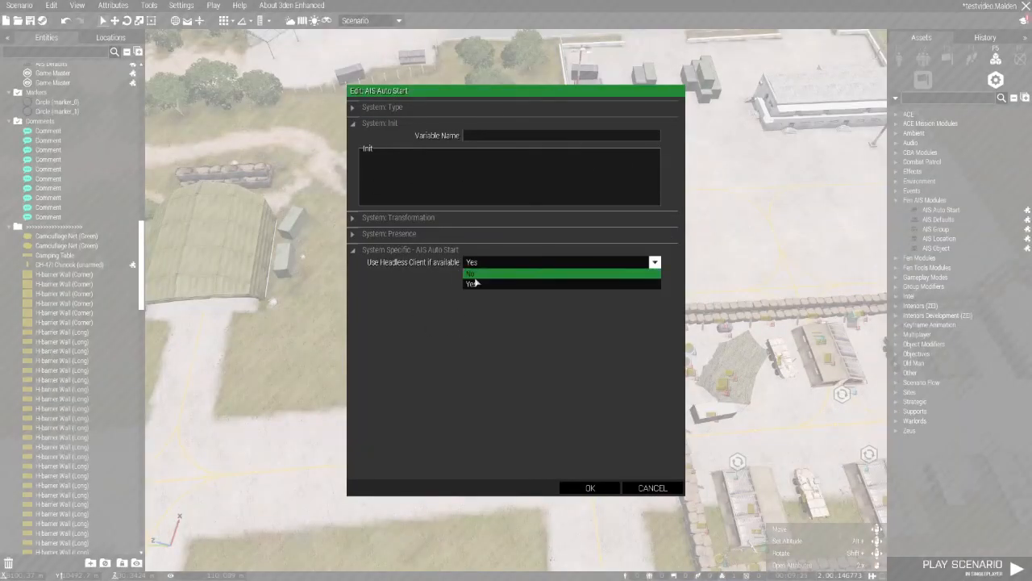
left_click(476, 287)
left_click(604, 491)
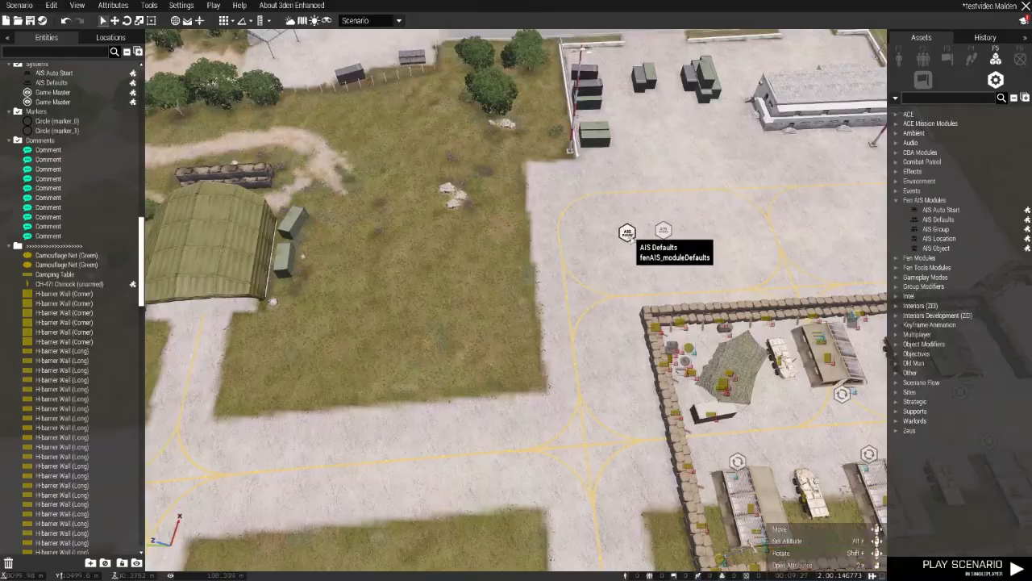
- Review the AIS Defaults module's settings, including the location despawn frequency
double_click(628, 233)
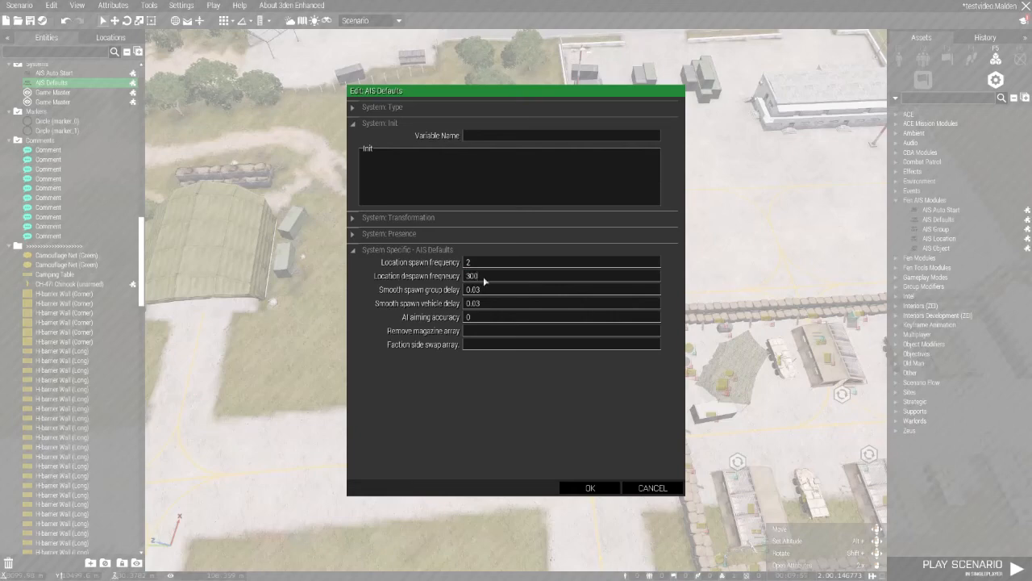
double_click(476, 275)
key("Return")
left_click(517, 291)
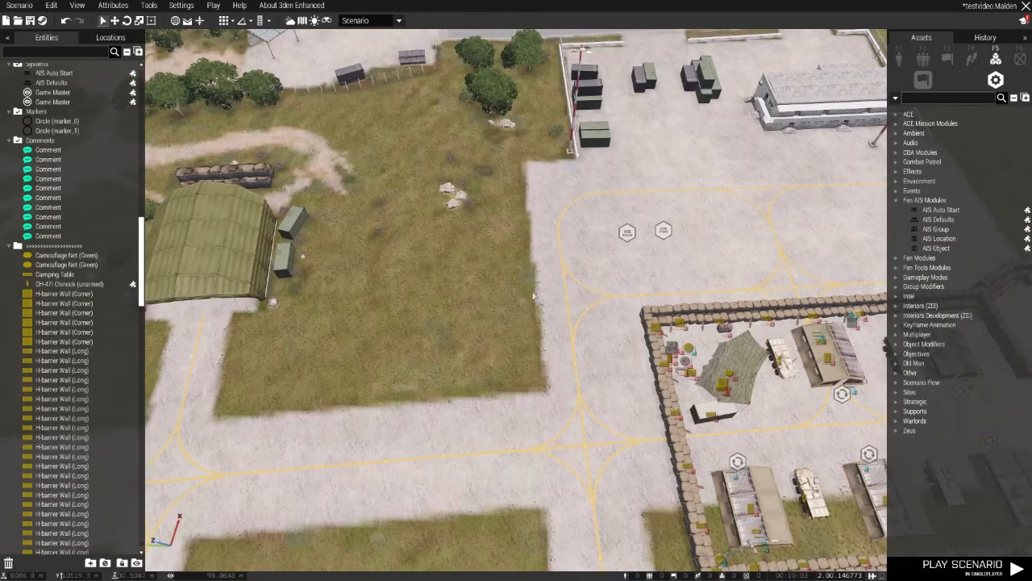
- Return to the military camp and examine the open ground between its tower, barracks and camouflage nets
key("w")
right_click_drag(517, 290, 817, 242)
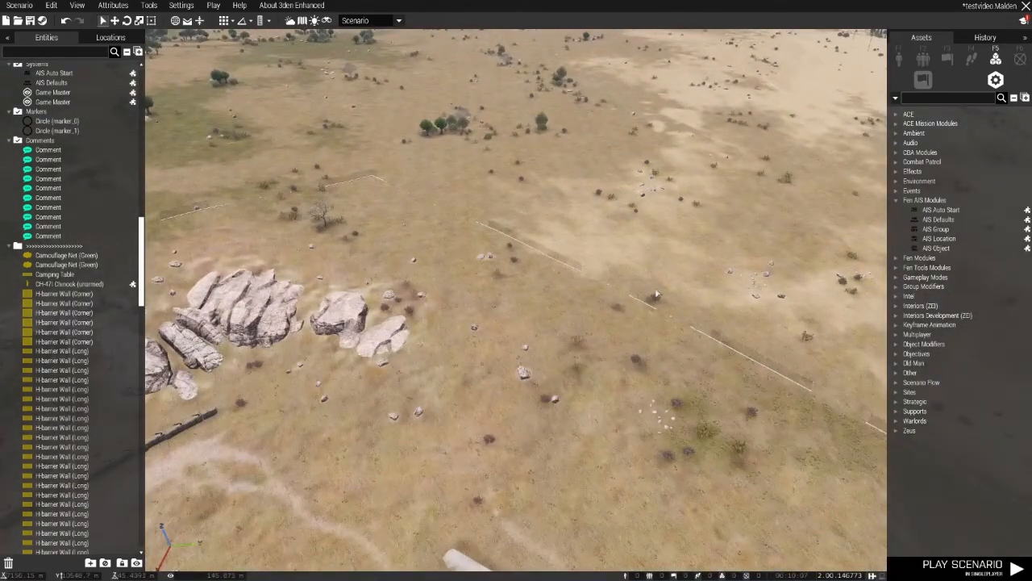
right_click_drag(656, 296, 637, 305)
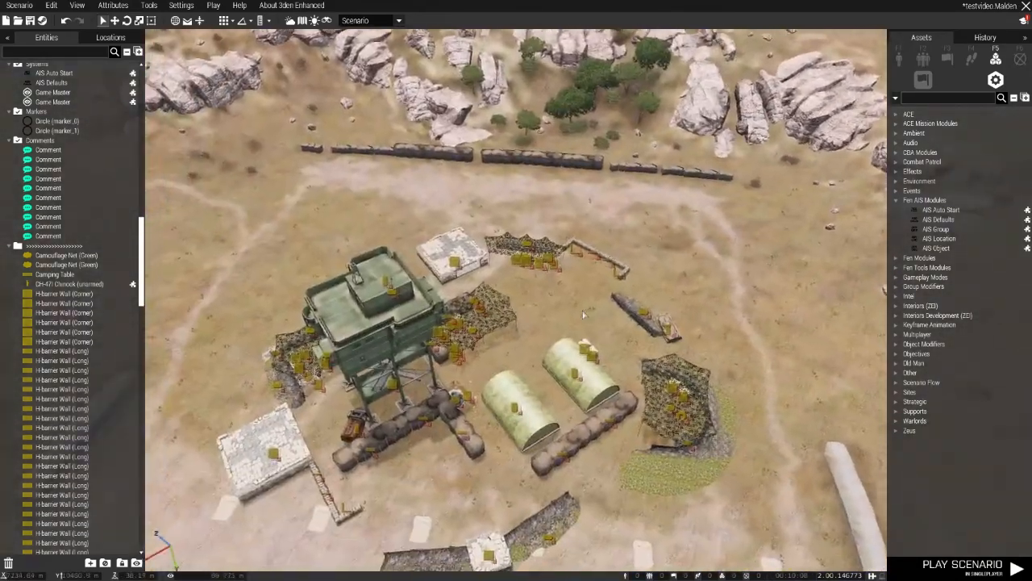
scroll(519, 311, "up", 5)
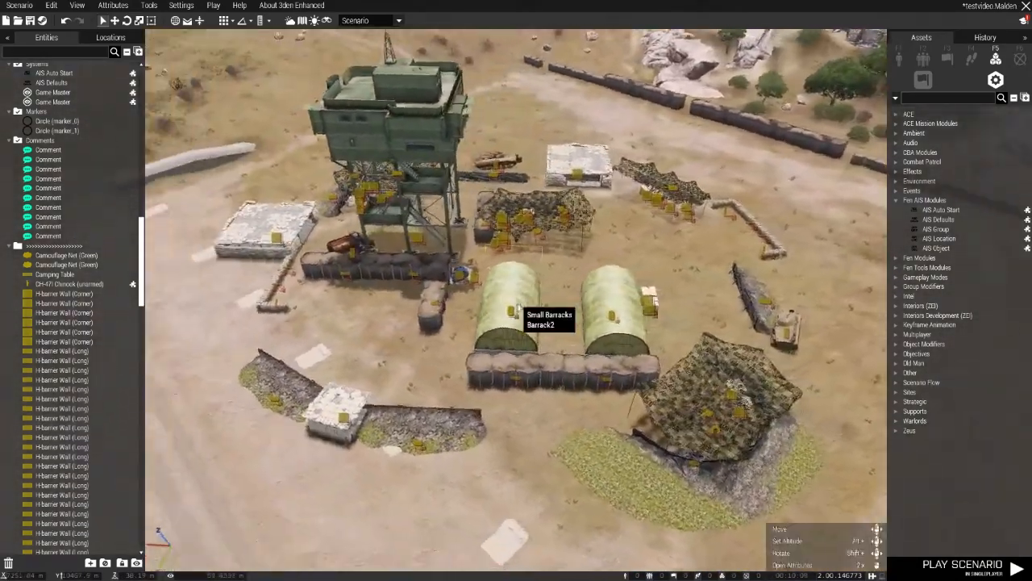
scroll(519, 308, "down", 5)
right_click_drag(520, 307, 776, 94)
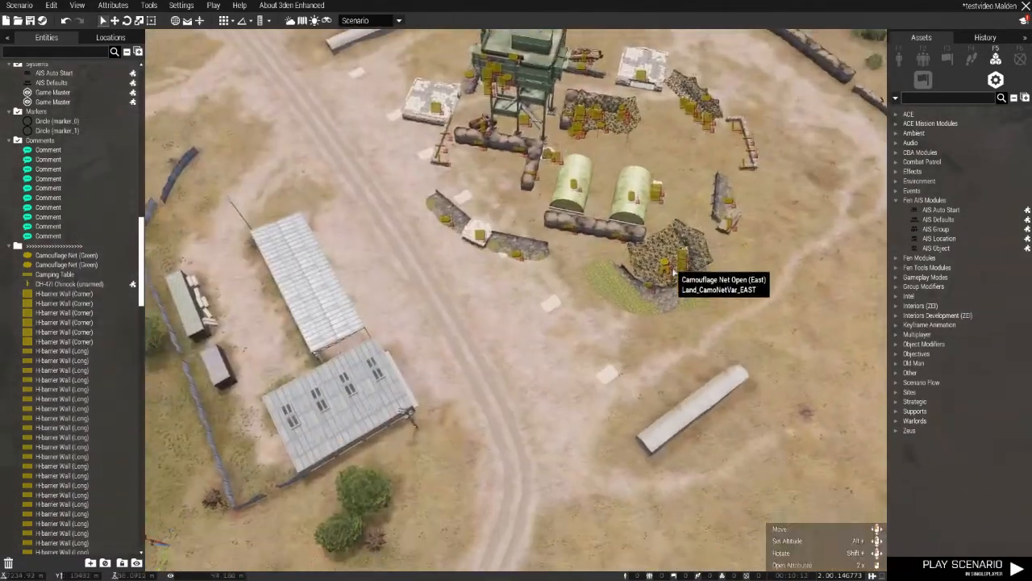
right_click_drag(669, 271, 597, 278)
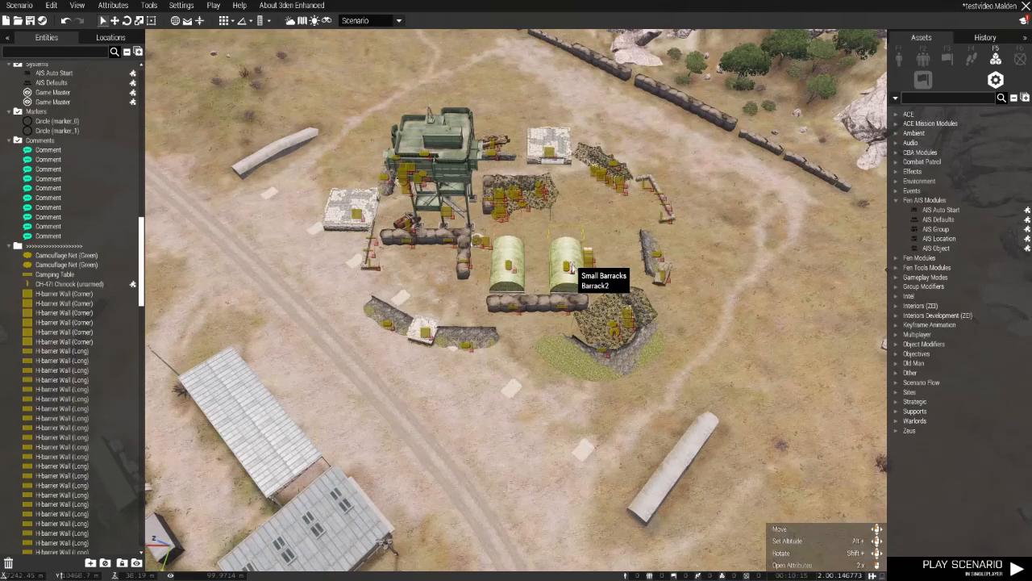
key("w")
scroll(576, 263, "up", 4)
key("w")
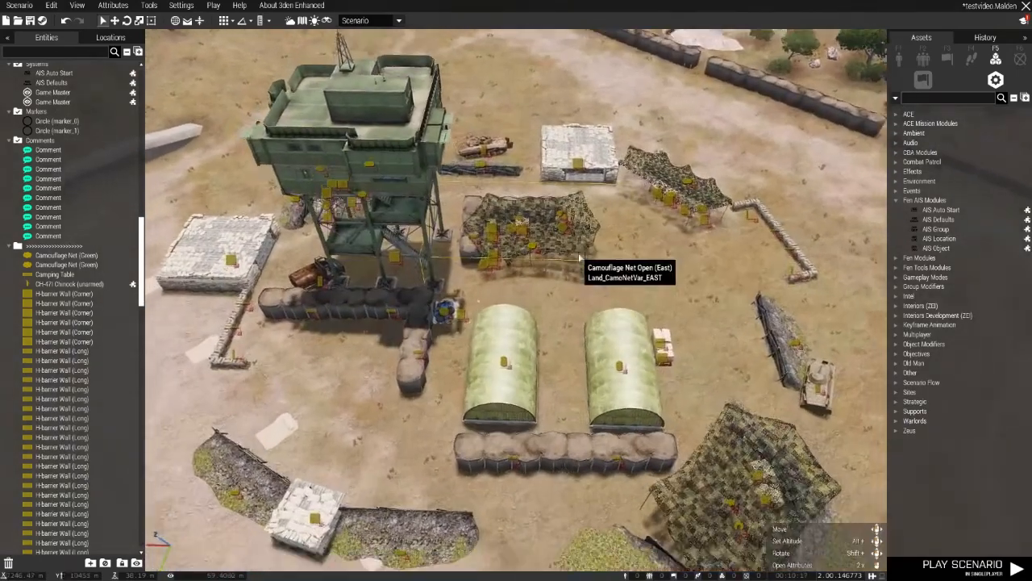
key("s")
mouse_move(579, 259)
right_mouse_down()
mouse_move(568, 259)
mouse_move(578, 258)
right_mouse_up()
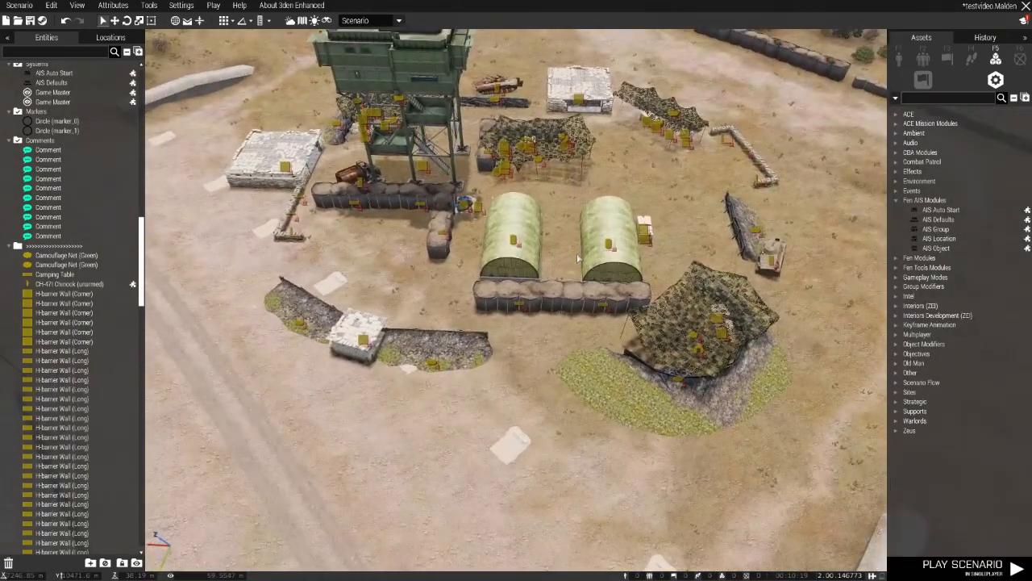
key("w")
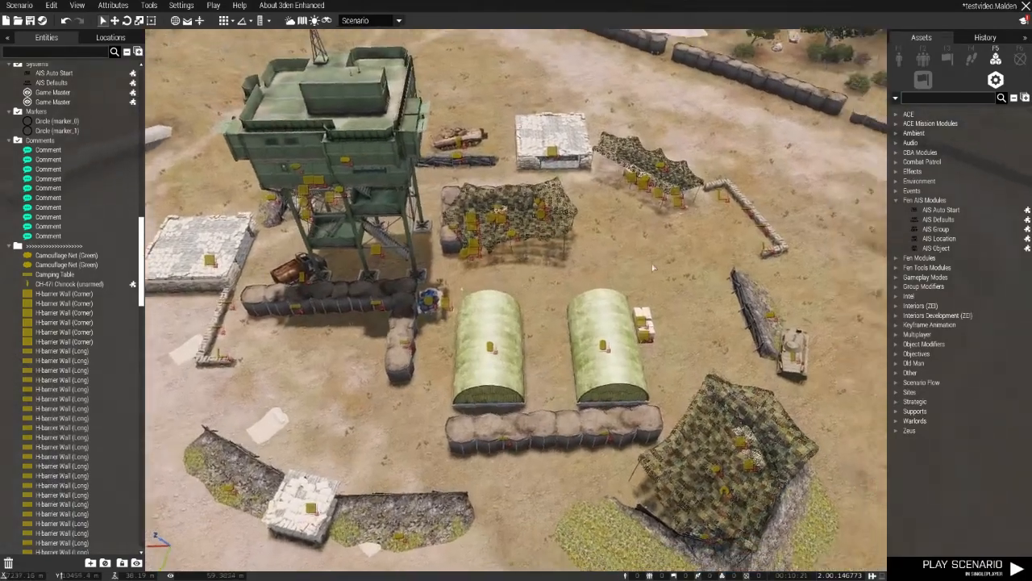
key("s")
mouse_move(652, 262)
right_mouse_down()
mouse_move(560, 224)
mouse_move(652, 261)
right_mouse_up()
key("w")
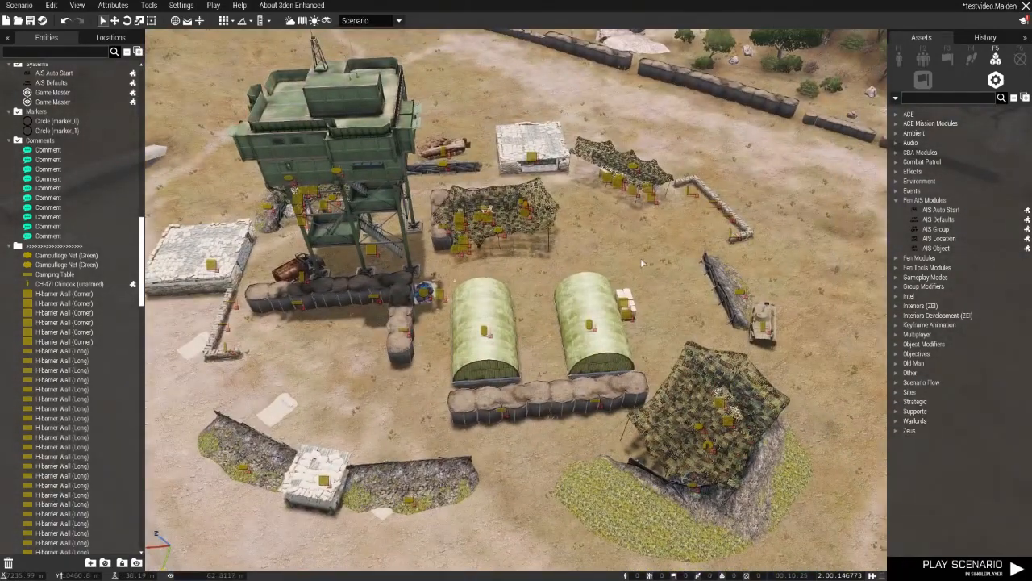
- Place an AIS Location module on the open ground behind the two small barracks in the camp
left_click(938, 238)
key("d")
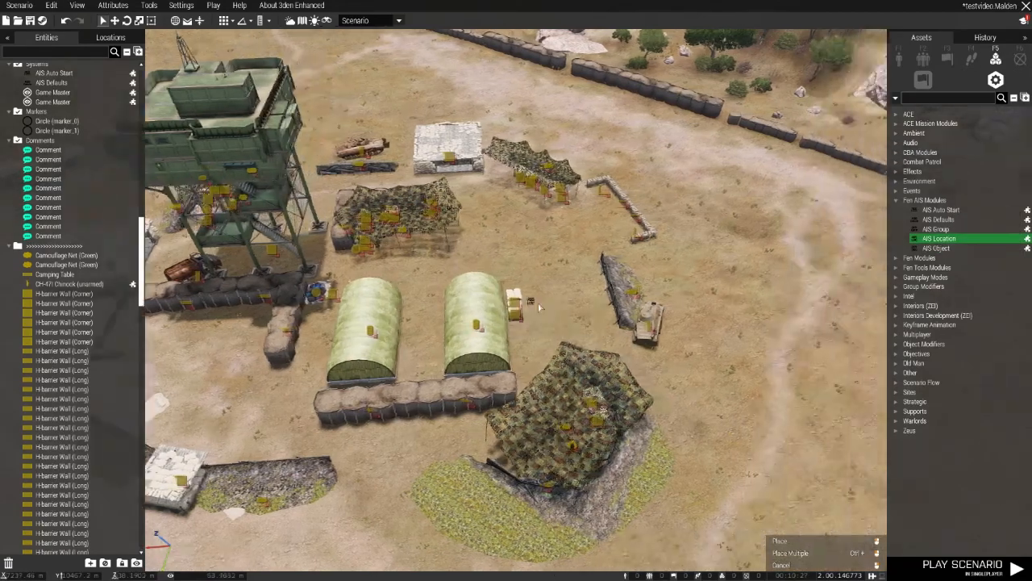
key("a")
key("s")
key("a")
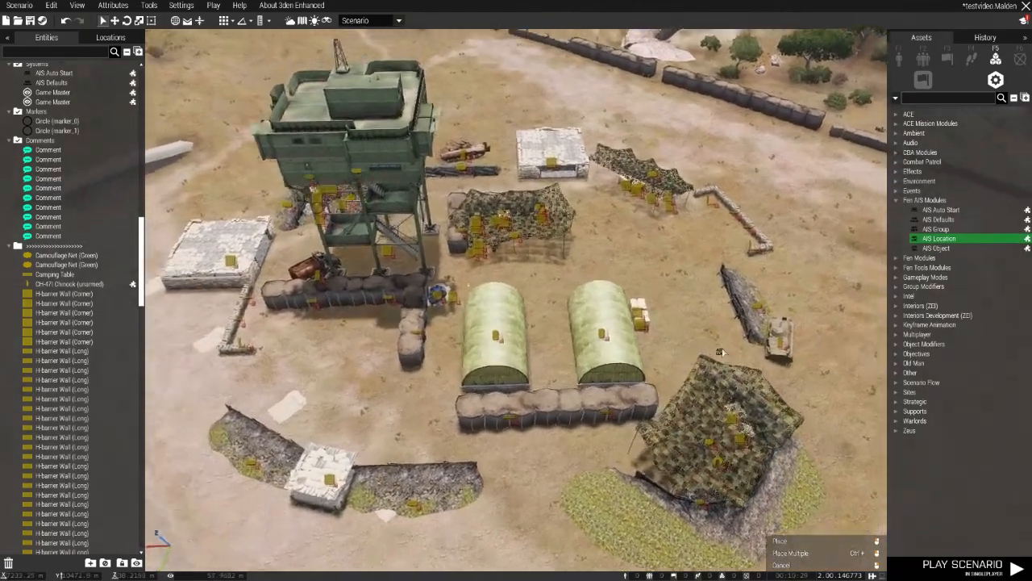
key("w")
key("s")
key("w")
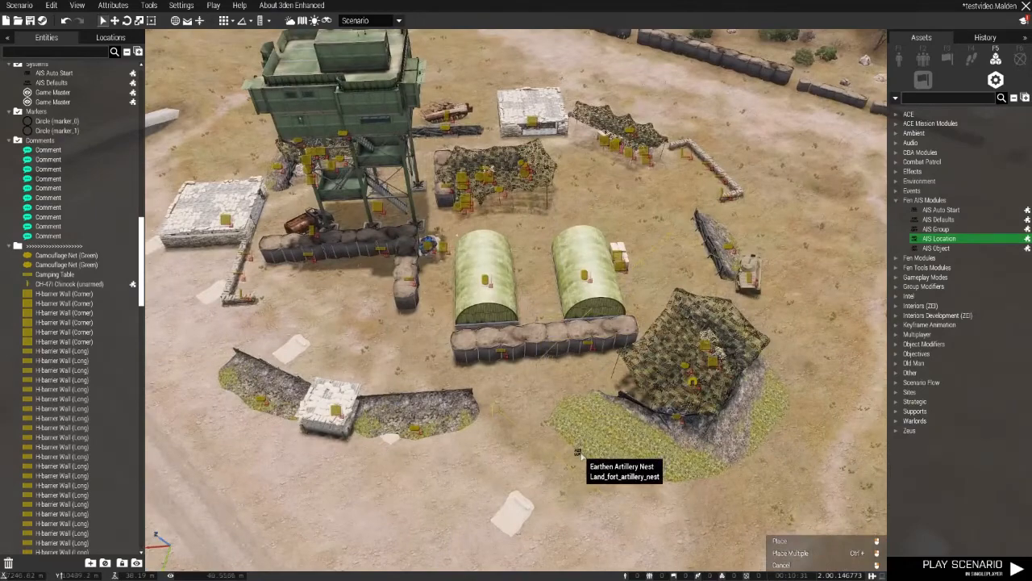
key("s")
key("w")
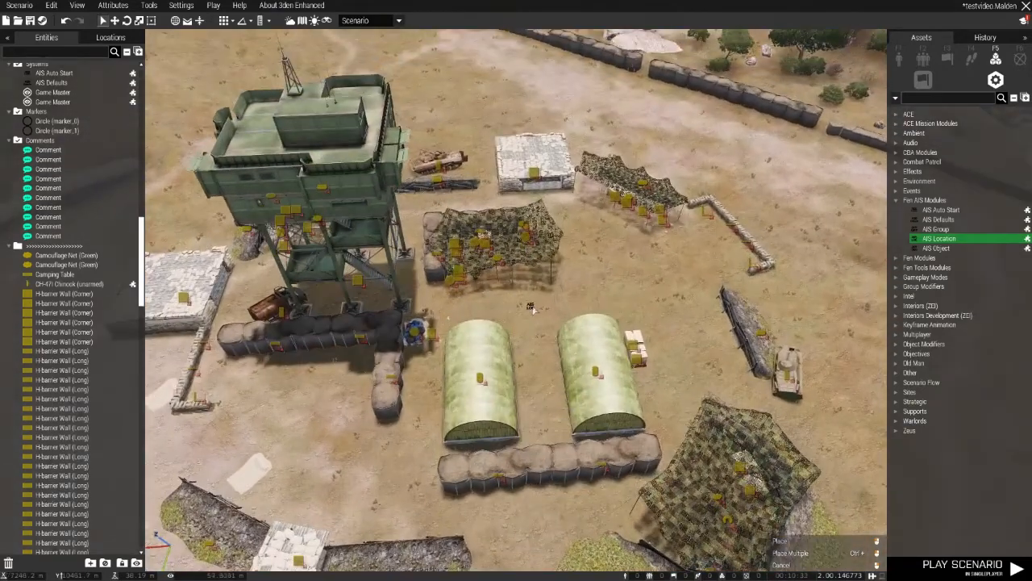
left_click(531, 308)
- Review the AIS Location module's attributes, such as the activation radius, and leave without saving changes
double_click(529, 307)
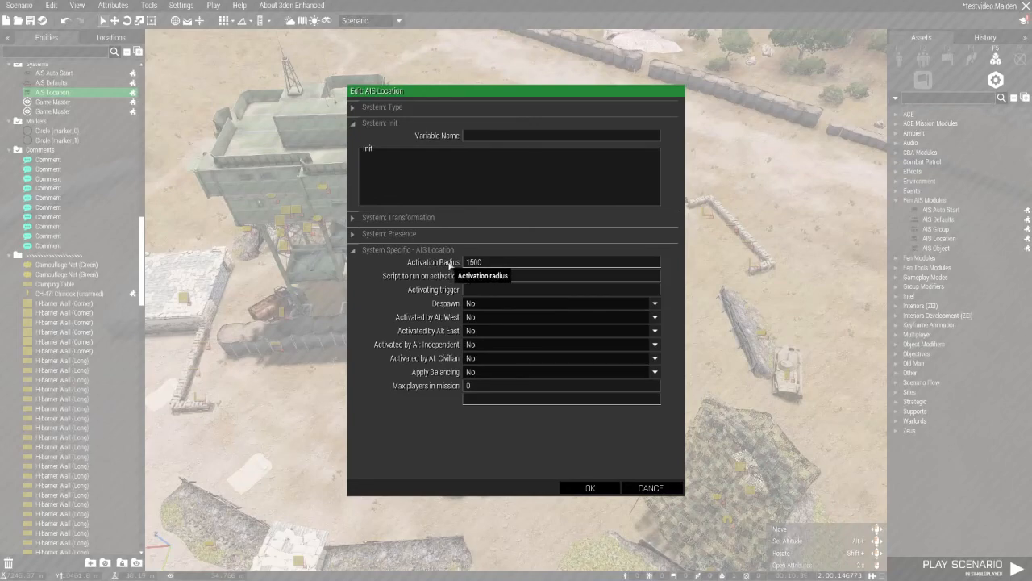
left_click(655, 487)
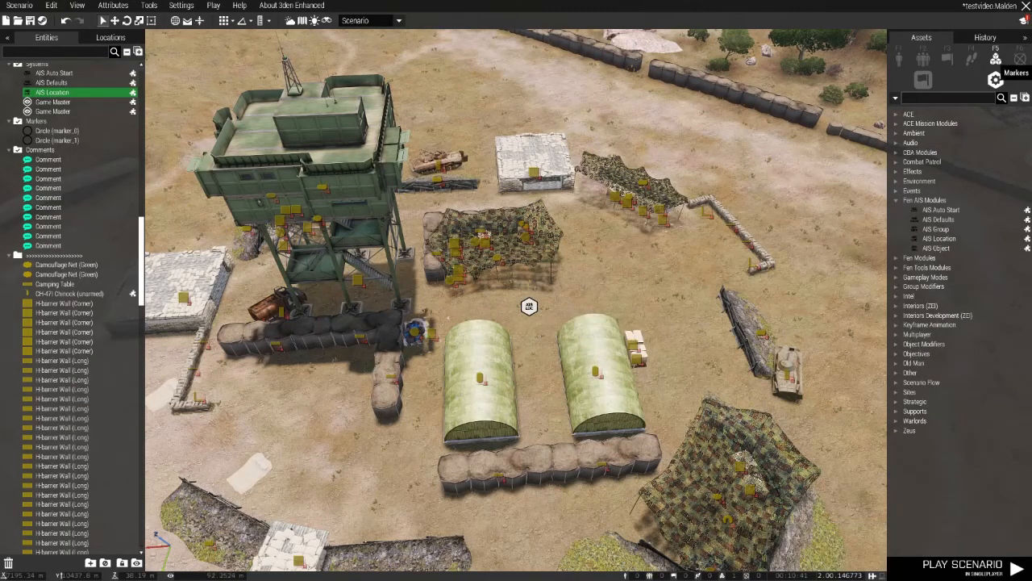
- Place a trigger beside the AIS Location module in the camp and set its size to 1500 by 1500
left_click(949, 59)
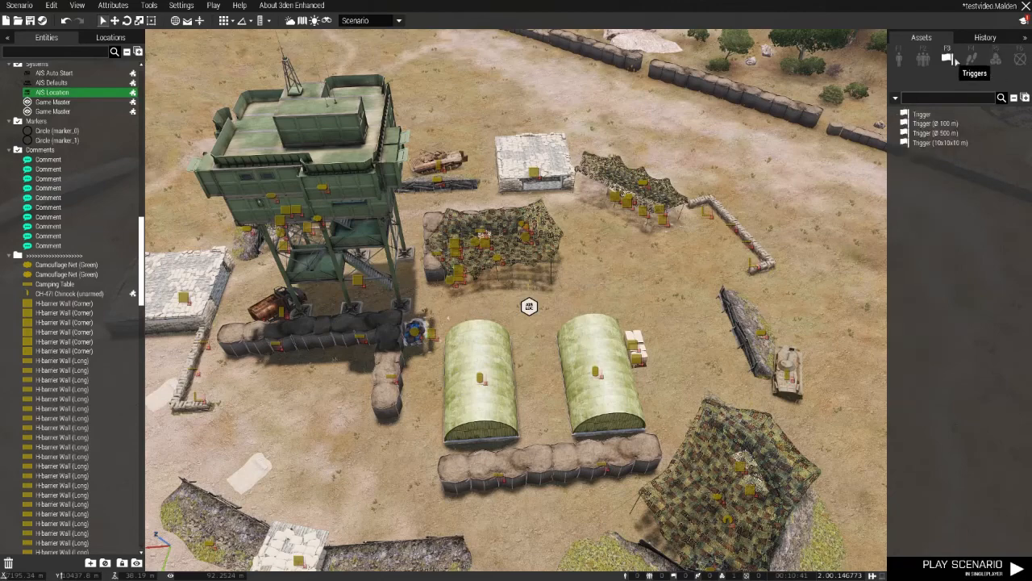
left_click(932, 116)
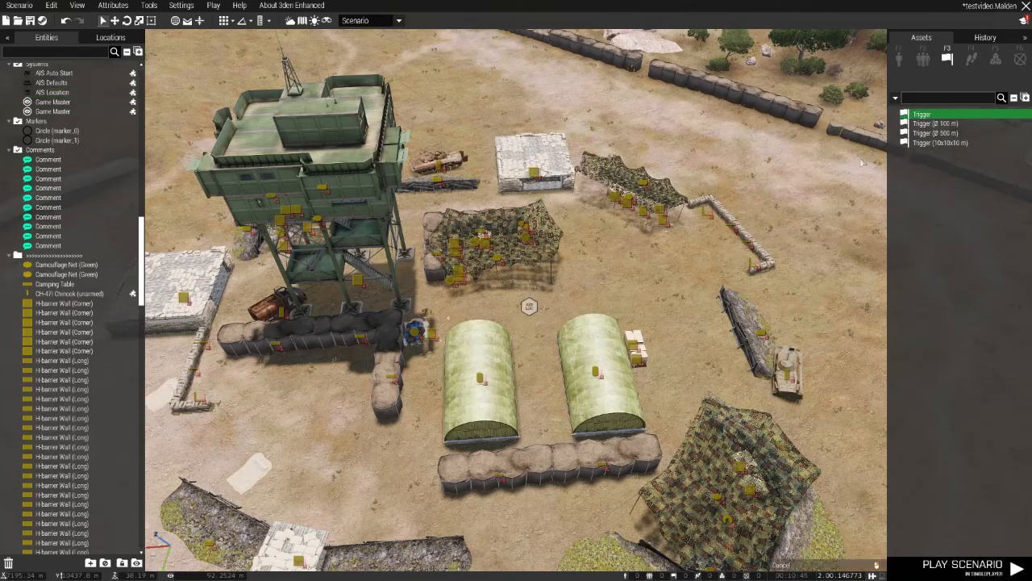
scroll(528, 305, "down", 4)
scroll(536, 308, "down", 2)
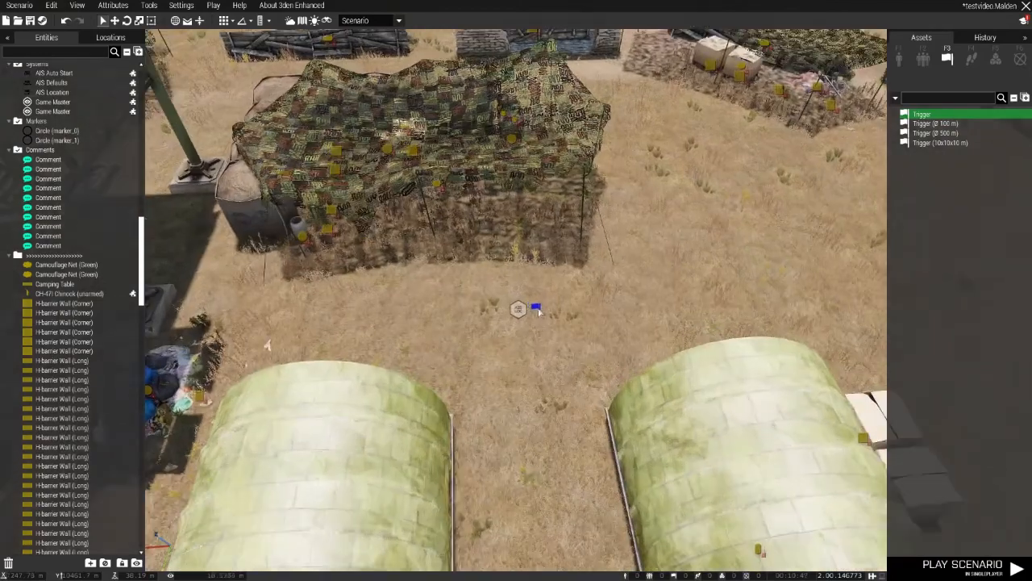
left_click(541, 312)
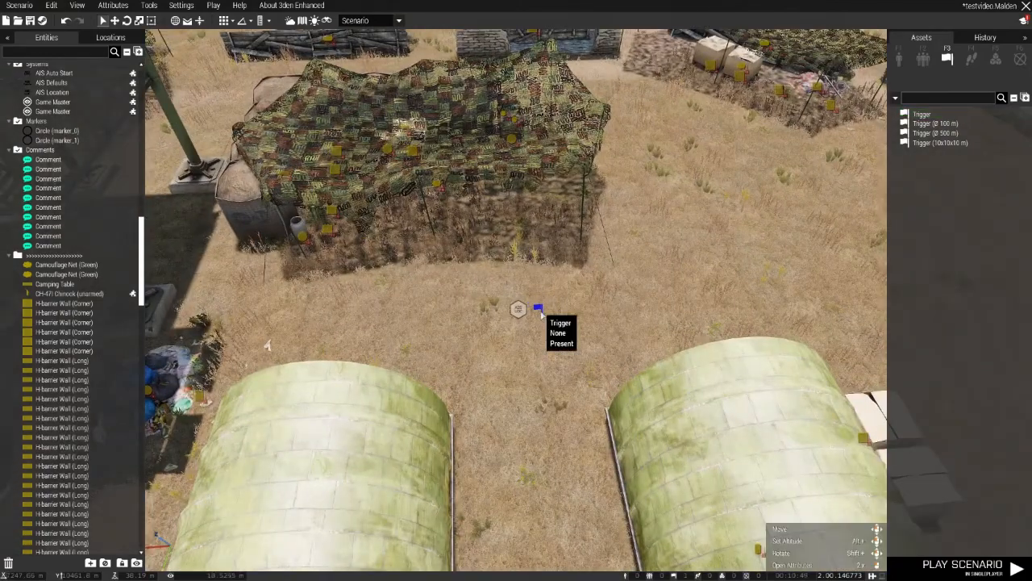
double_click(541, 312)
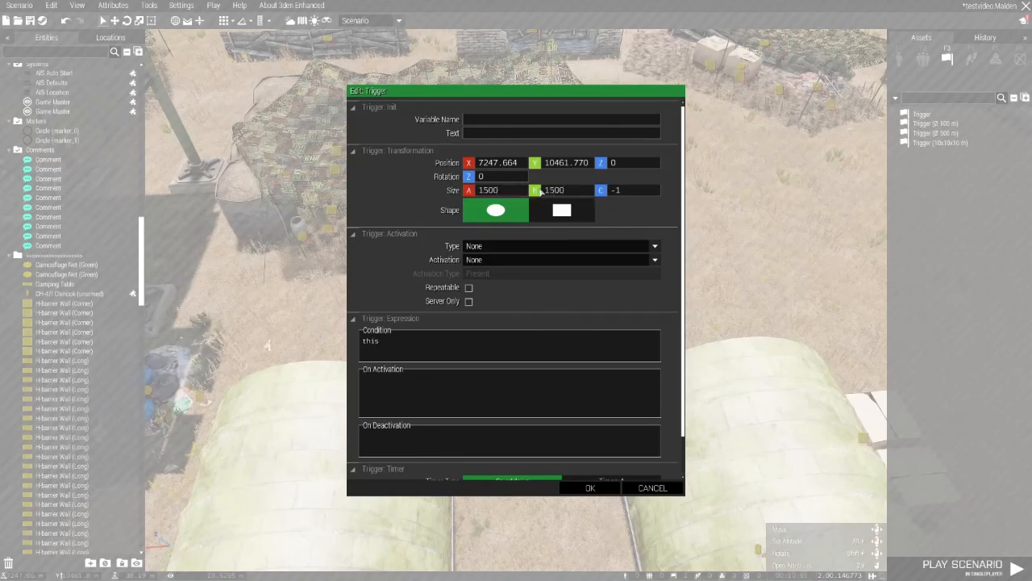
key("Escape")
- Examine on the map how much of the area around the camp the trigger's circle covers
key("s")
scroll(539, 189, "down", 10)
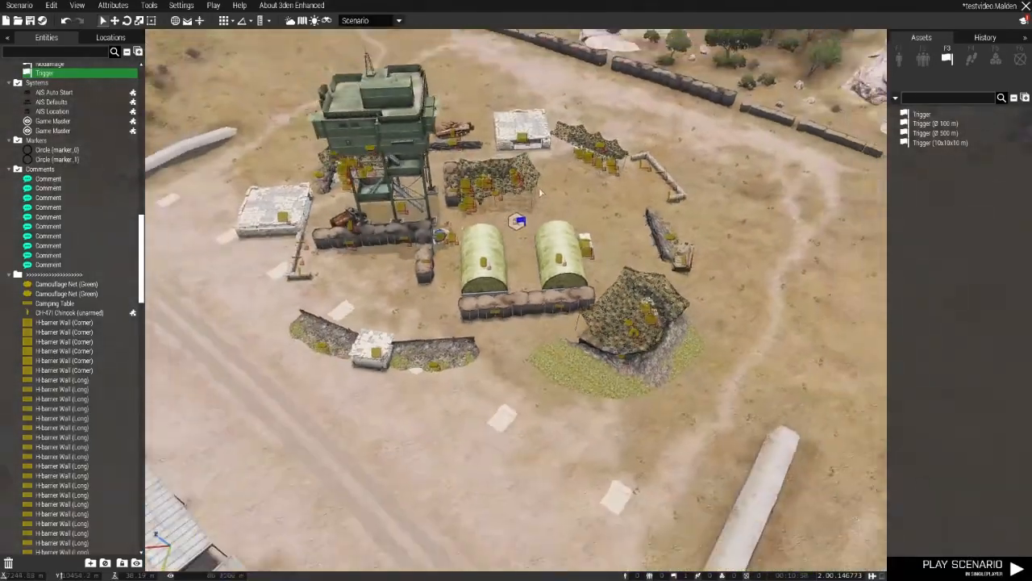
key("s")
right_click_drag(613, 337, 585, 314)
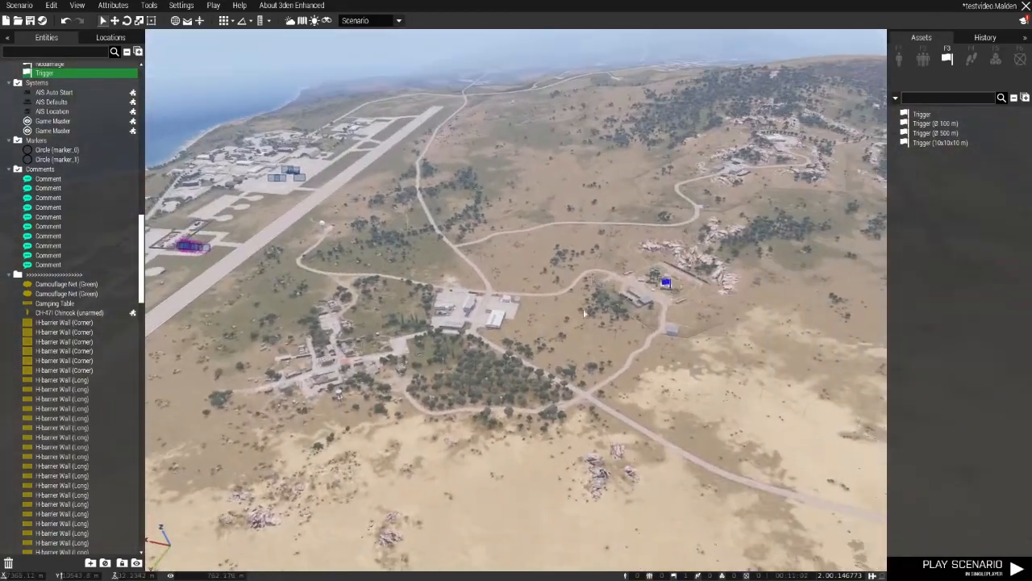
key("m")
scroll(585, 318, "down", 2)
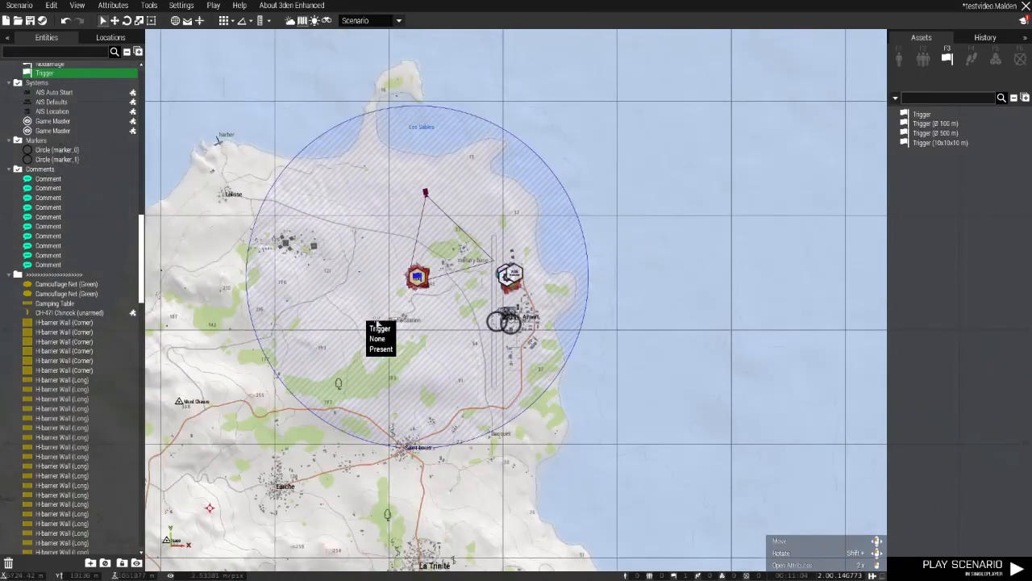
scroll(427, 278, "up", 10)
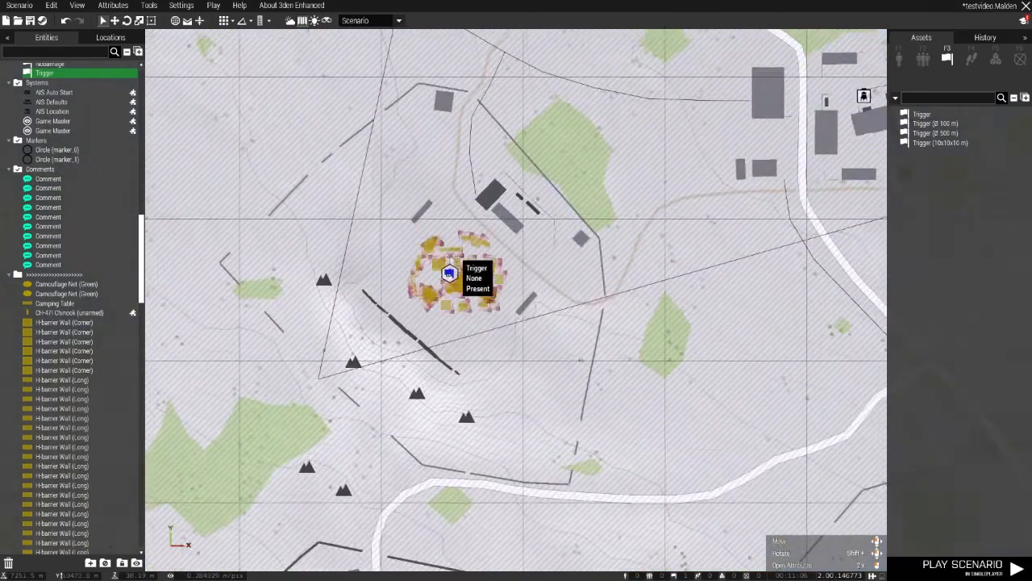
scroll(516, 278, "up", 2)
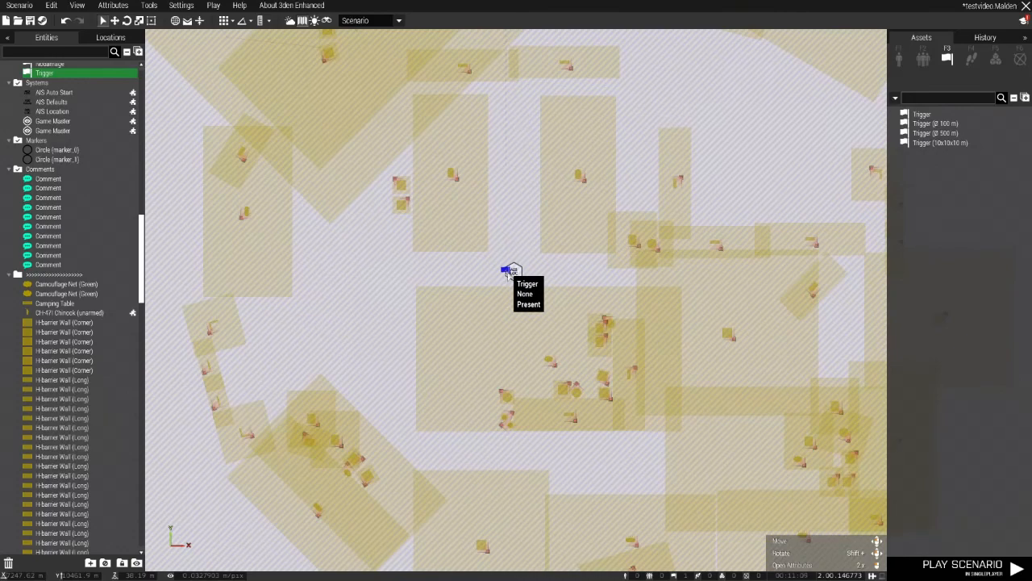
- Set the trigger's radius to 1000 and check its coverage on the map
double_click(508, 273)
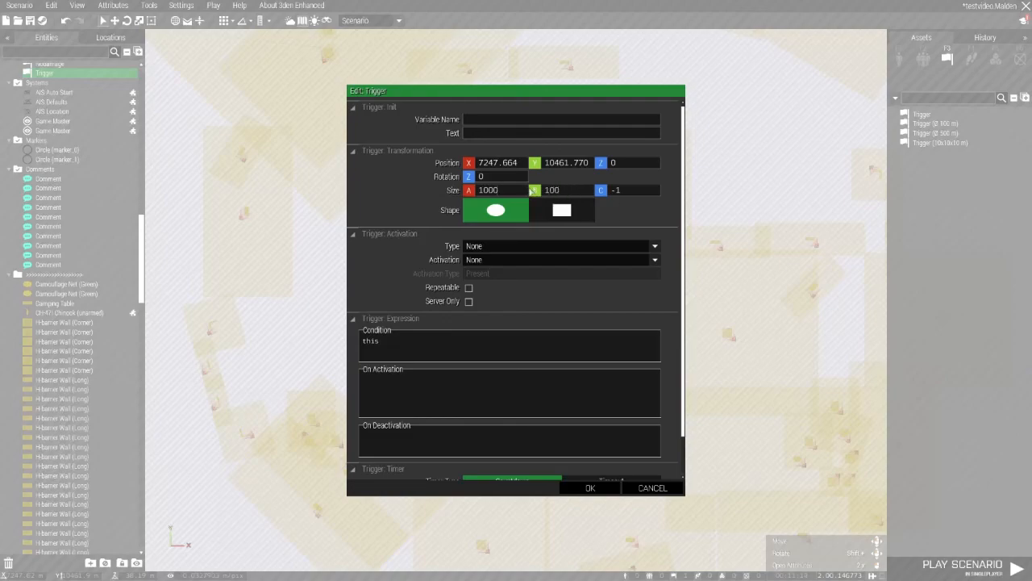
left_click(601, 488)
scroll(566, 431, "down", 15)
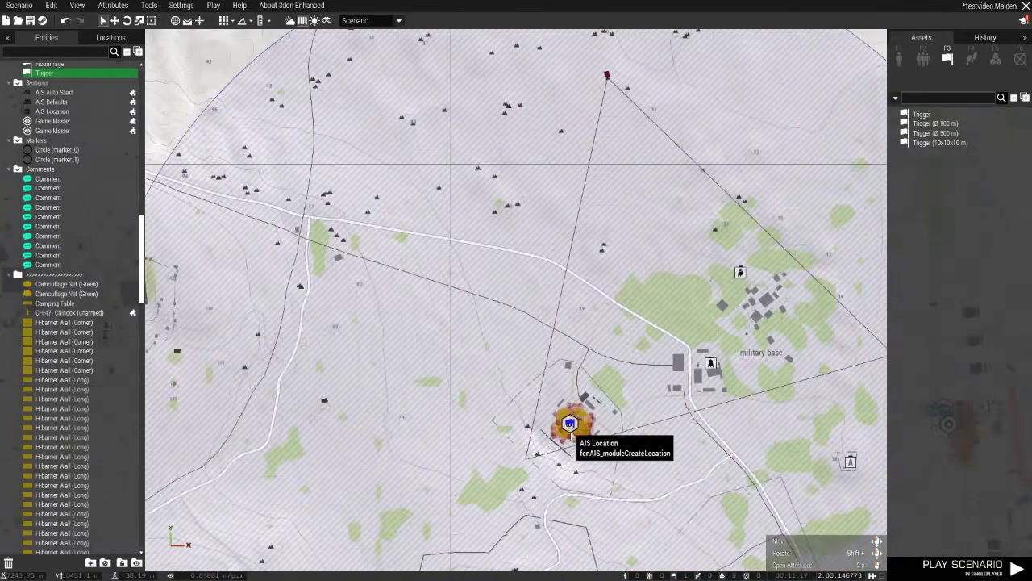
scroll(565, 432, "up", 15)
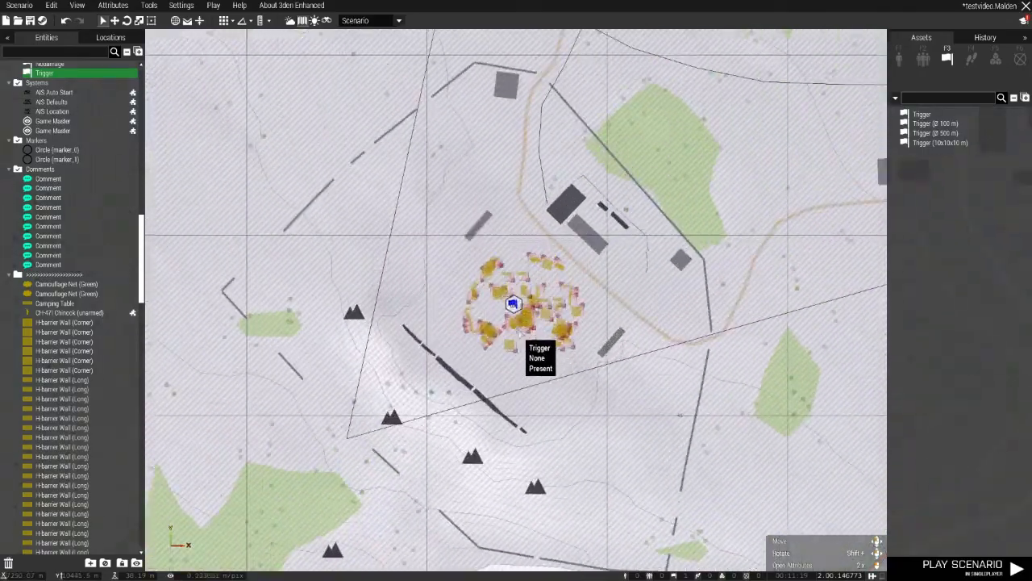
- Return to the 3D view of the camp and delete the trigger
scroll(515, 302, "up", 3)
key("m")
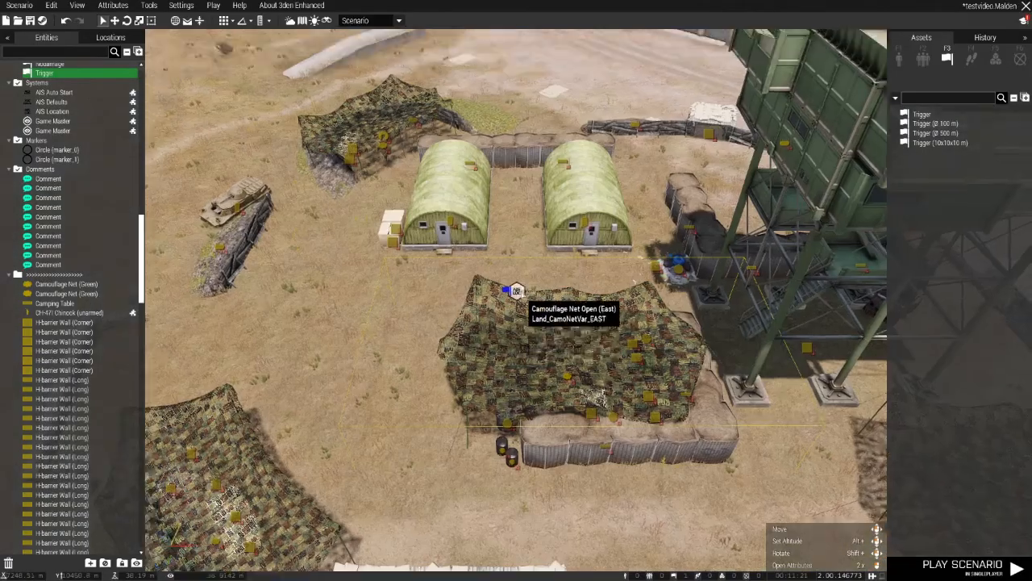
right_click_drag(537, 310, 605, 456)
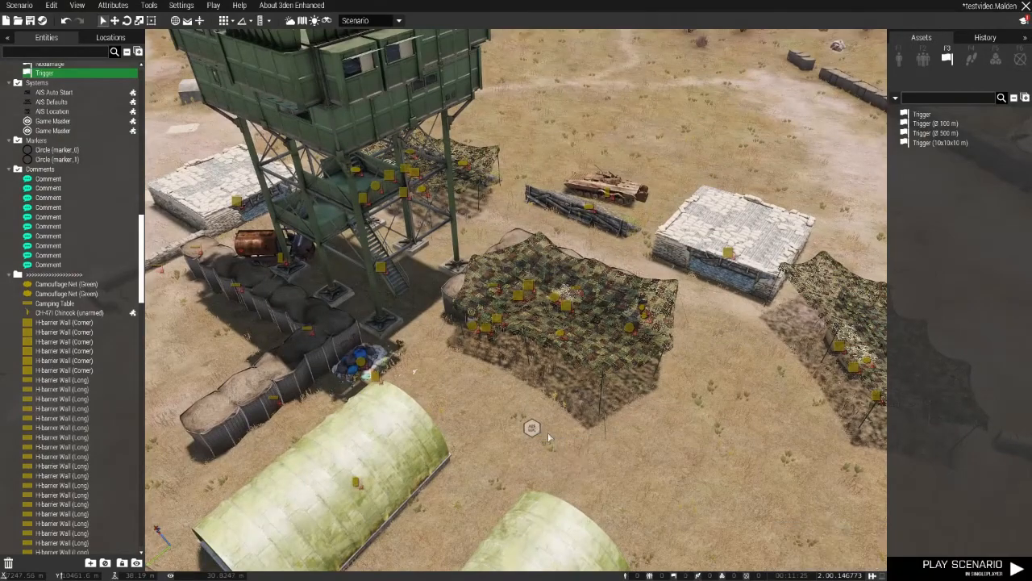
- Set Despawn to Yes on the AIS Location module, keeping Activated by AI: West at No
left_click(531, 427)
double_click(531, 427)
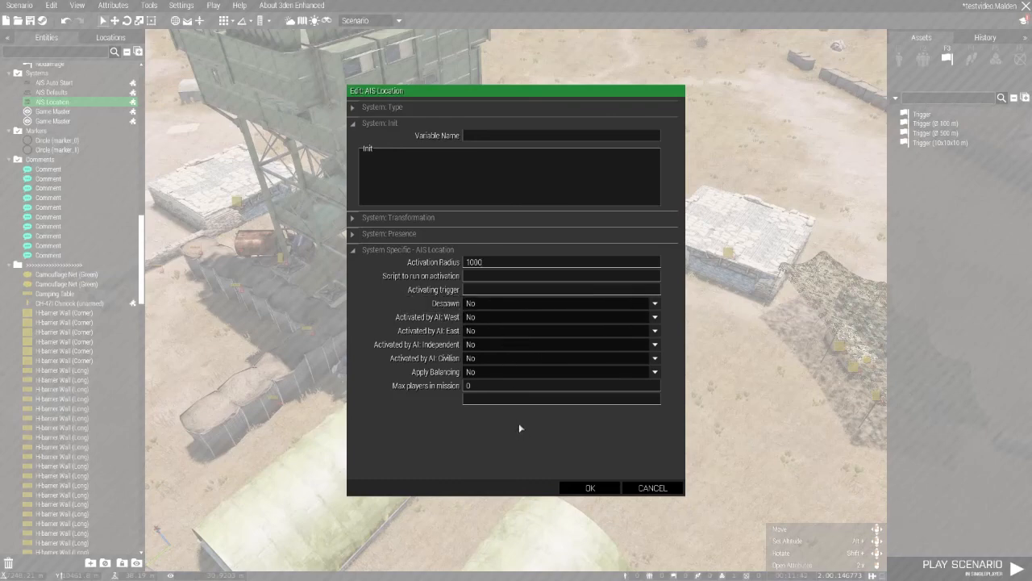
left_click(478, 303)
left_click(484, 326)
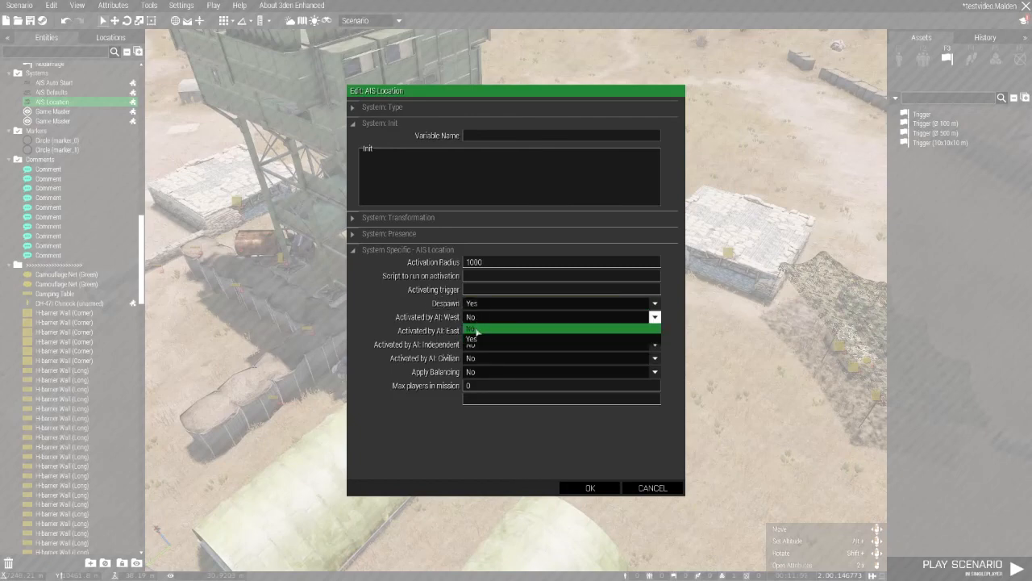
left_click(477, 329)
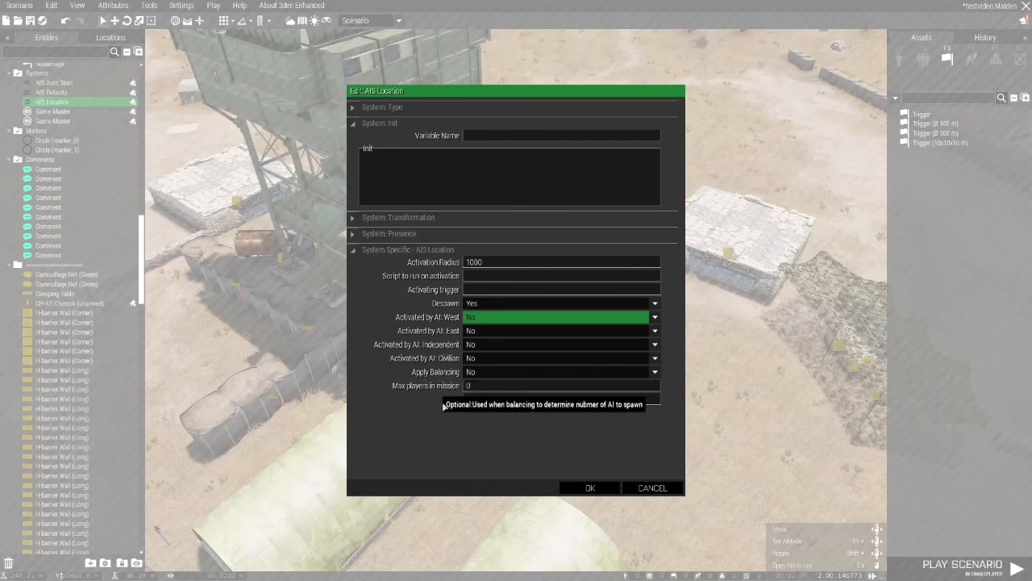
left_click(589, 488)
- Place an AIS Object module beside the AIS Location module and review its spawn command and owning location attributes
right_click_drag(579, 441, 655, 402)
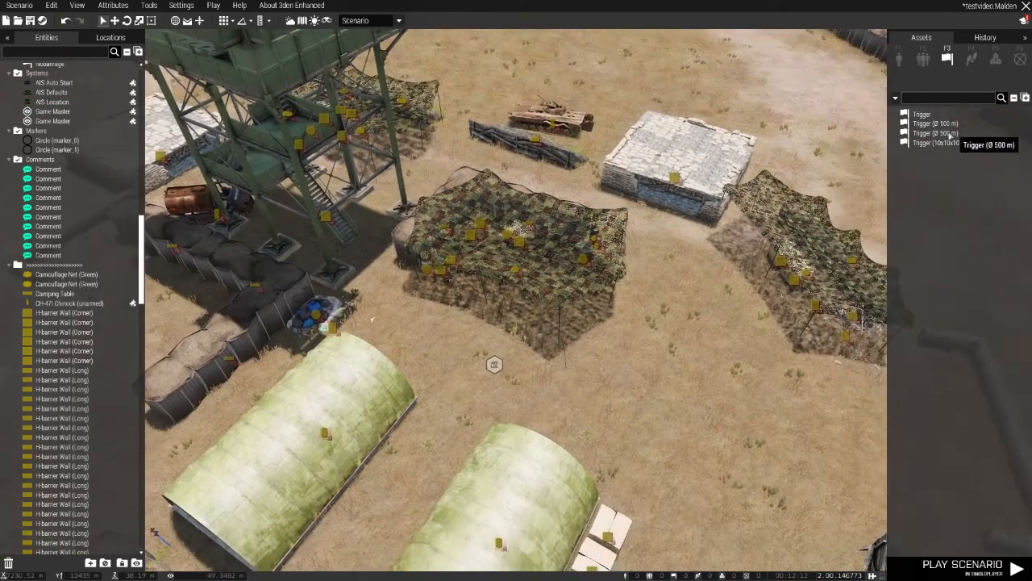
left_click(995, 63)
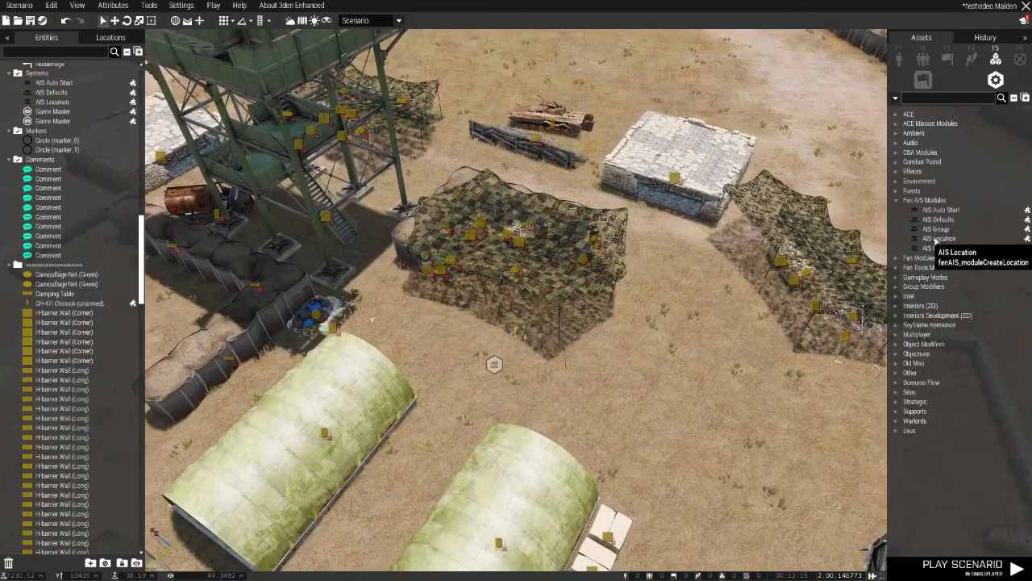
right_click_drag(715, 348, 474, 229)
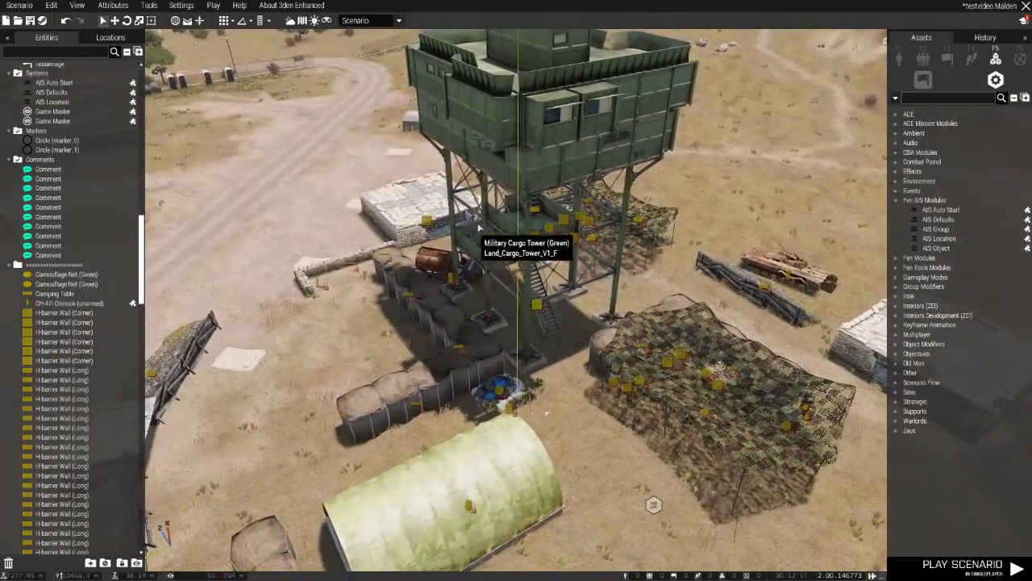
right_click_drag(530, 138, 564, 212)
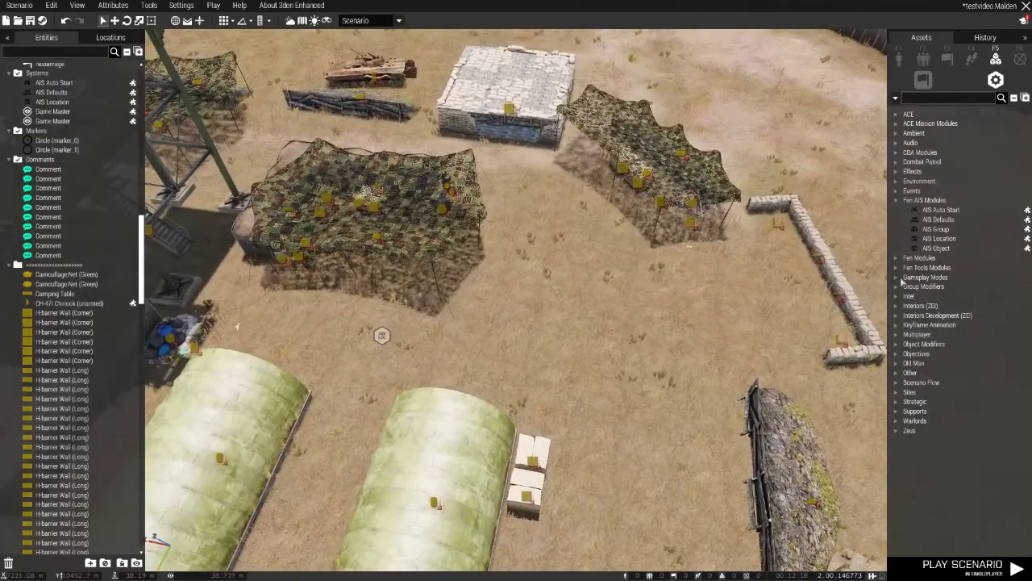
left_click(940, 249)
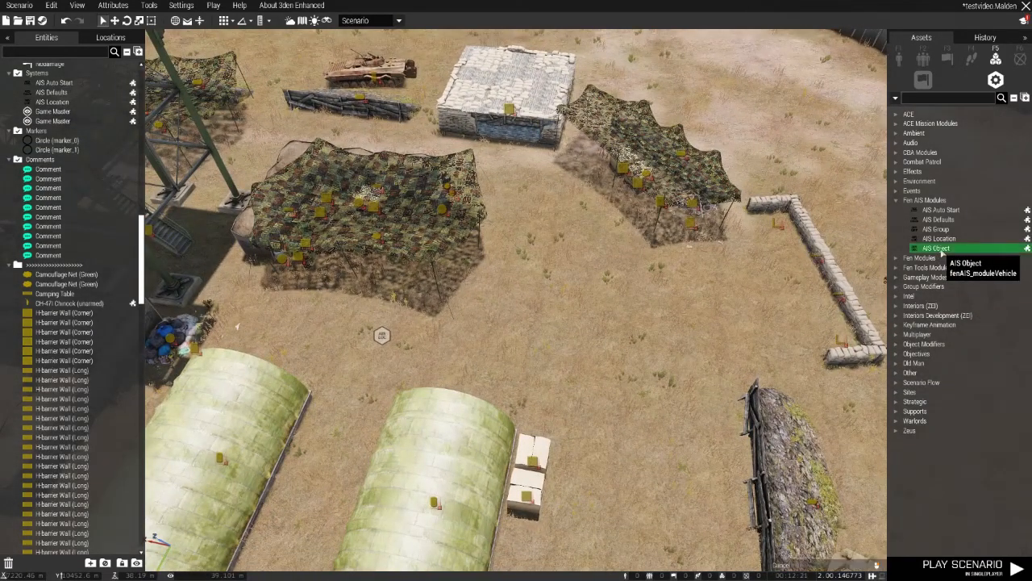
left_click(419, 337)
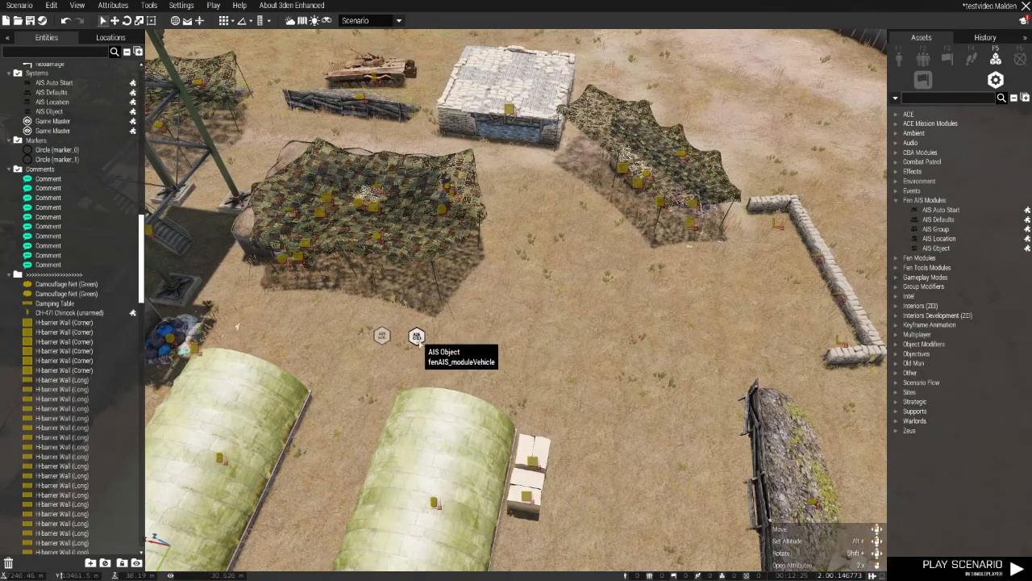
double_click(416, 337)
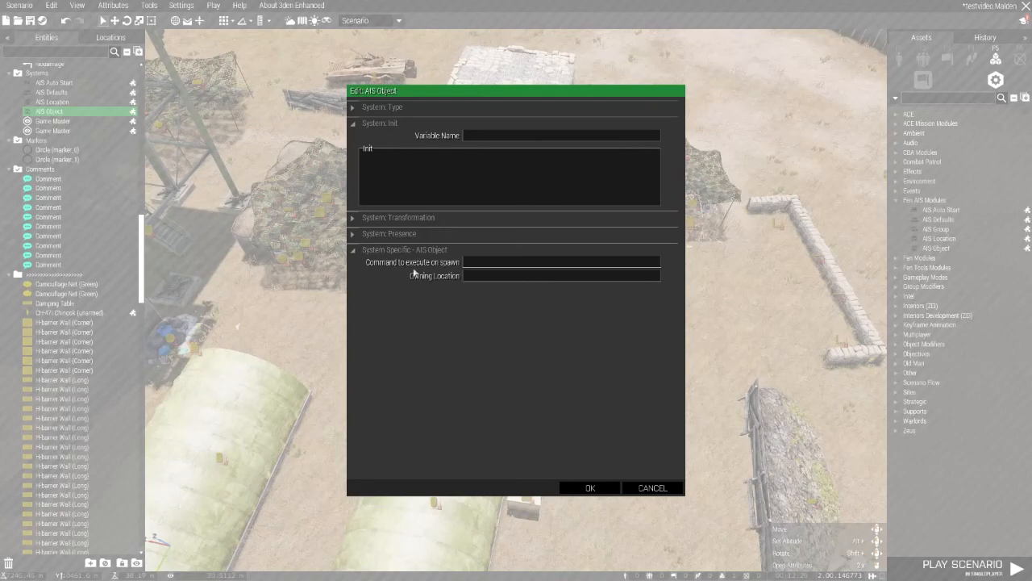
left_click(597, 484)
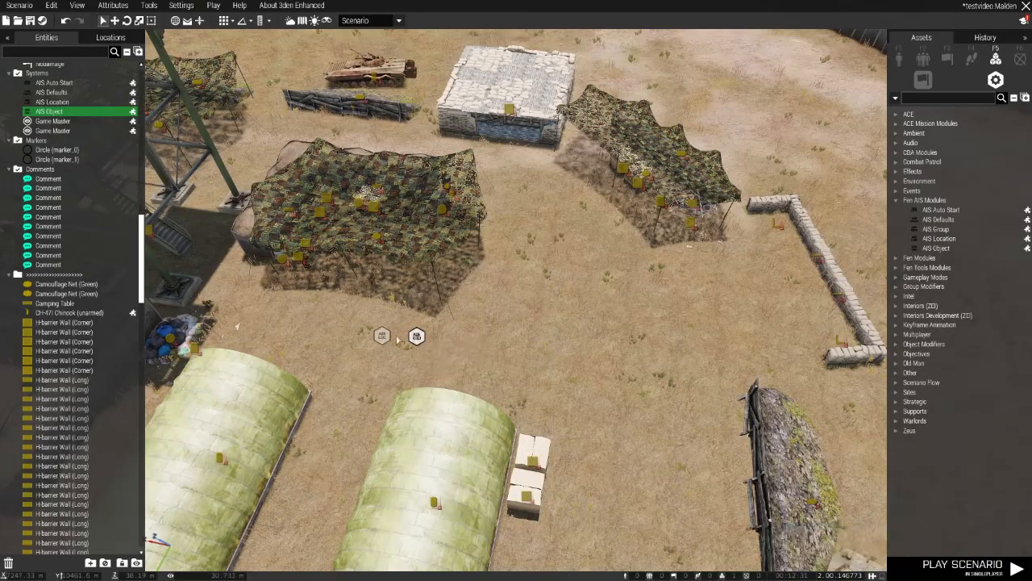
- Give the AIS Location module the variable name obj1
right_click_drag(537, 367, 498, 347)
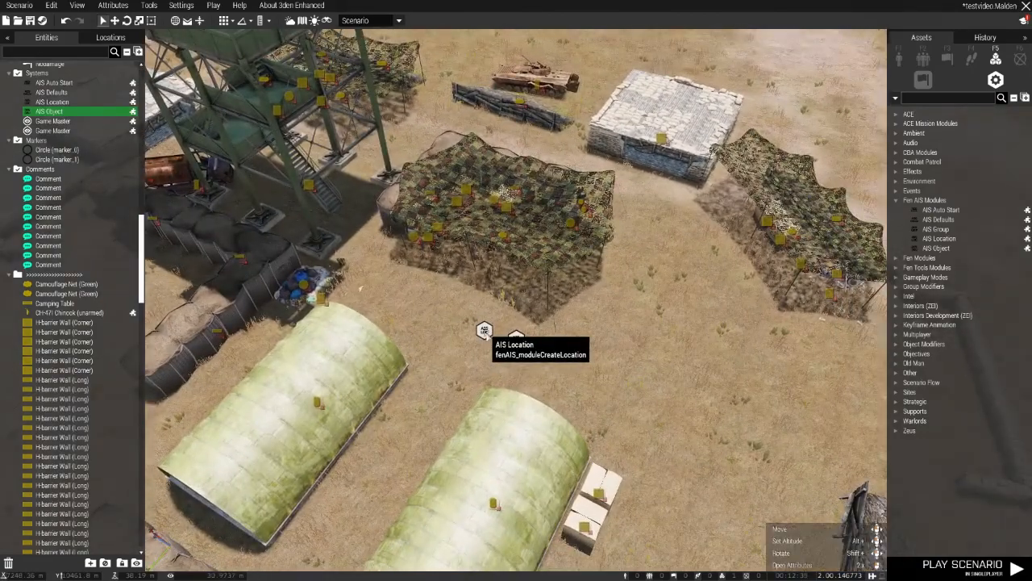
double_click(484, 331)
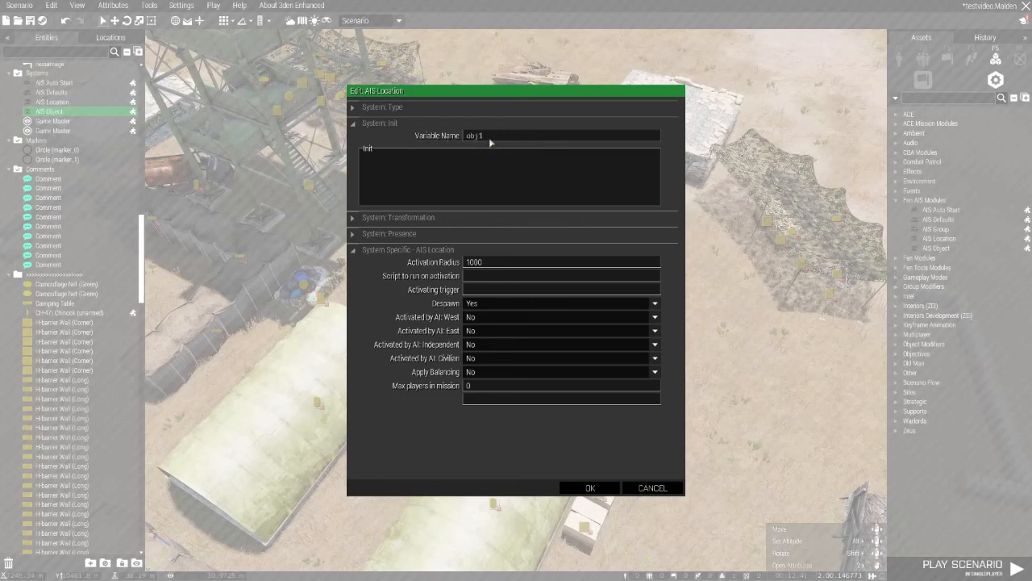
left_click(590, 488)
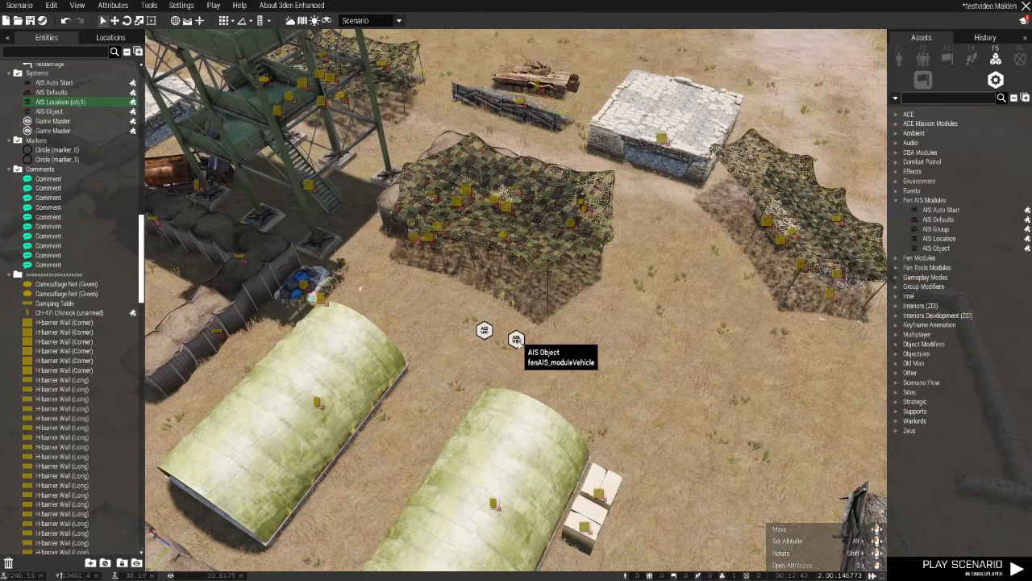
- Set the AIS Object module's owning location to obj1
double_click(516, 339)
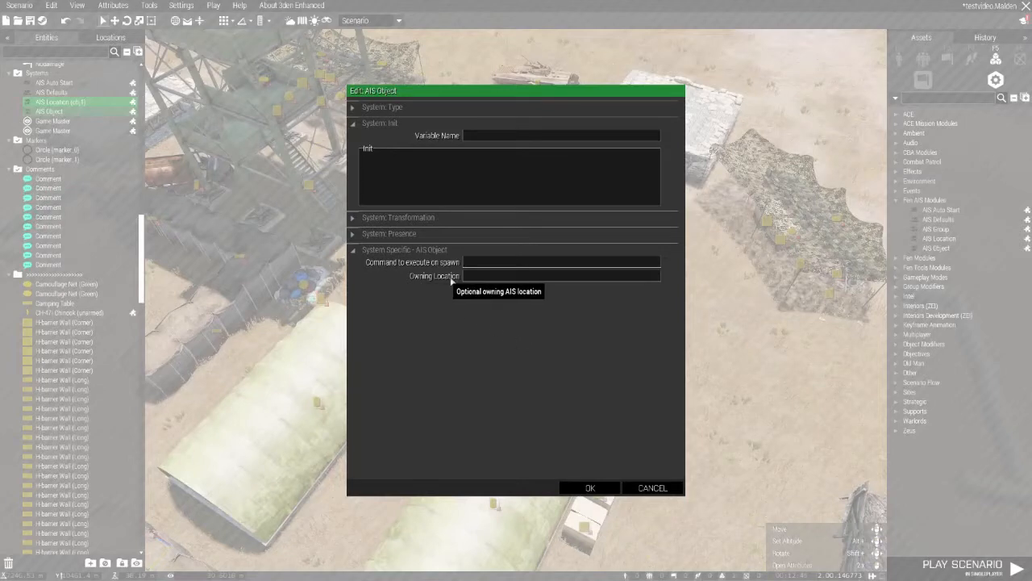
left_click(482, 276)
type("obj1")
key("Return")
- Sync all H-barrier (Big, 4 Blocks) objects in view to the AIS Object module, selecting them by matching class
key("d")
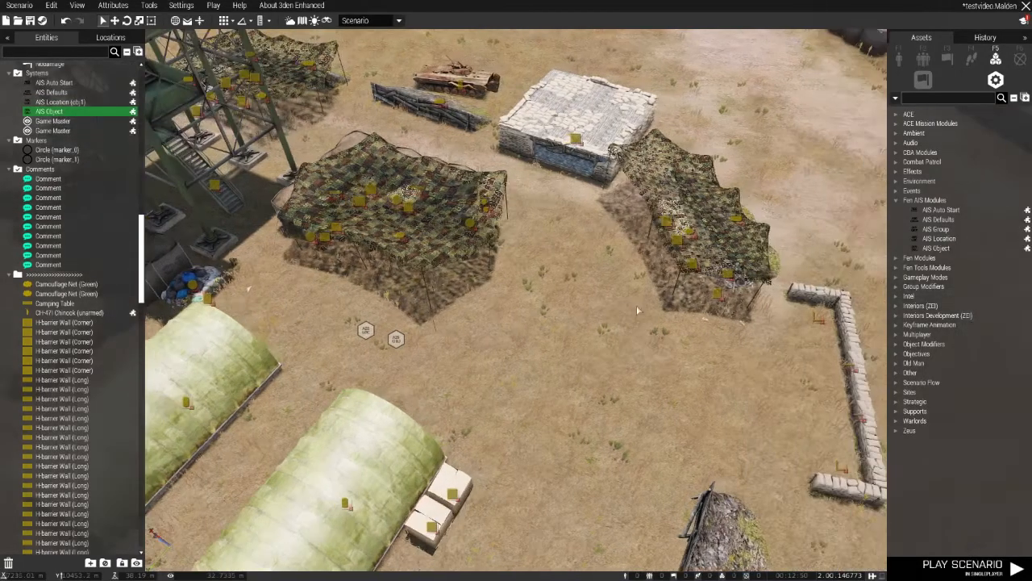
left_click(636, 305)
right_click_drag(637, 305, 521, 307)
scroll(507, 299, "down", 5)
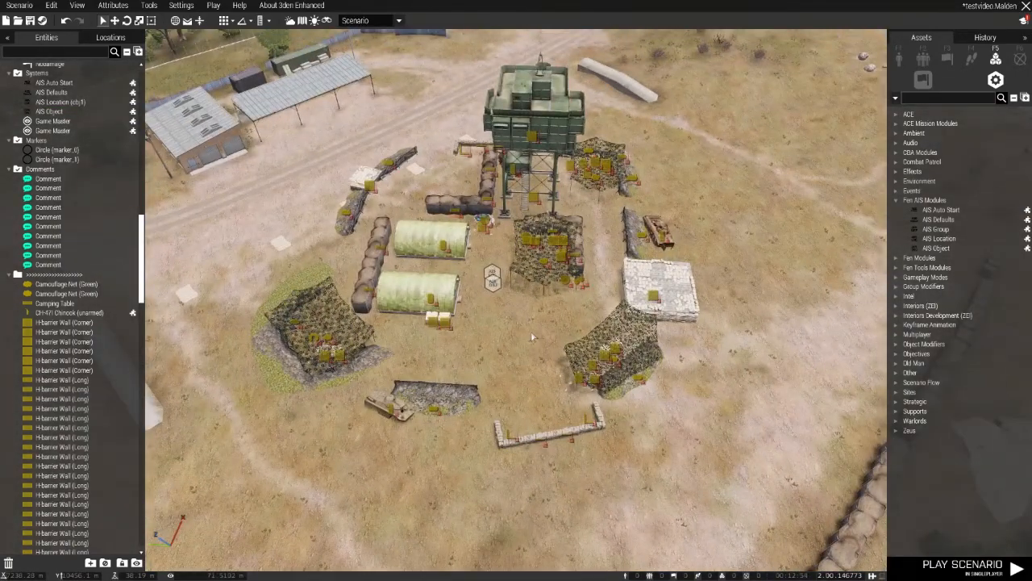
key("w")
key("s")
key("w")
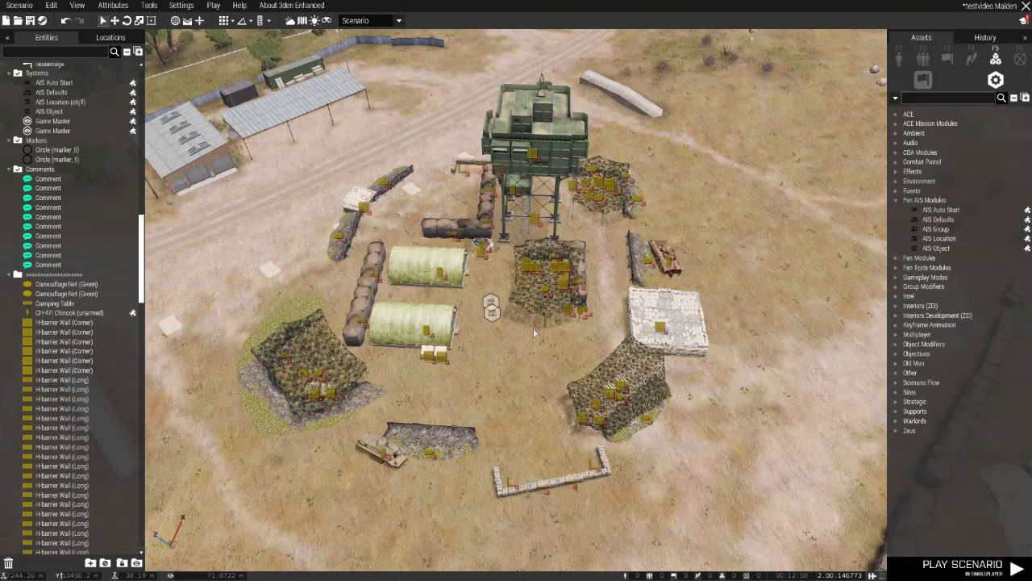
left_click(360, 328)
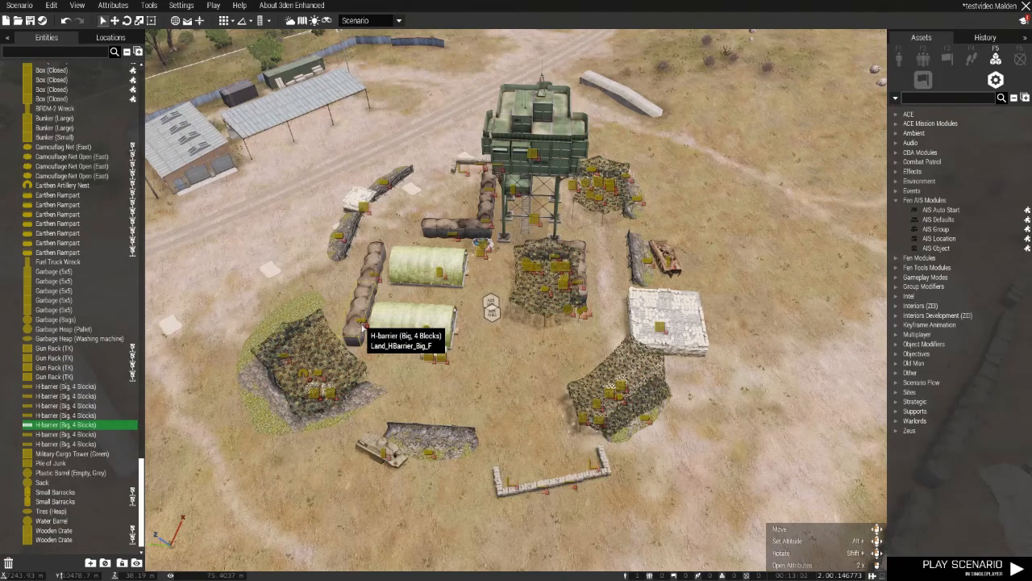
right_click(364, 326)
mouse_move(382, 395)
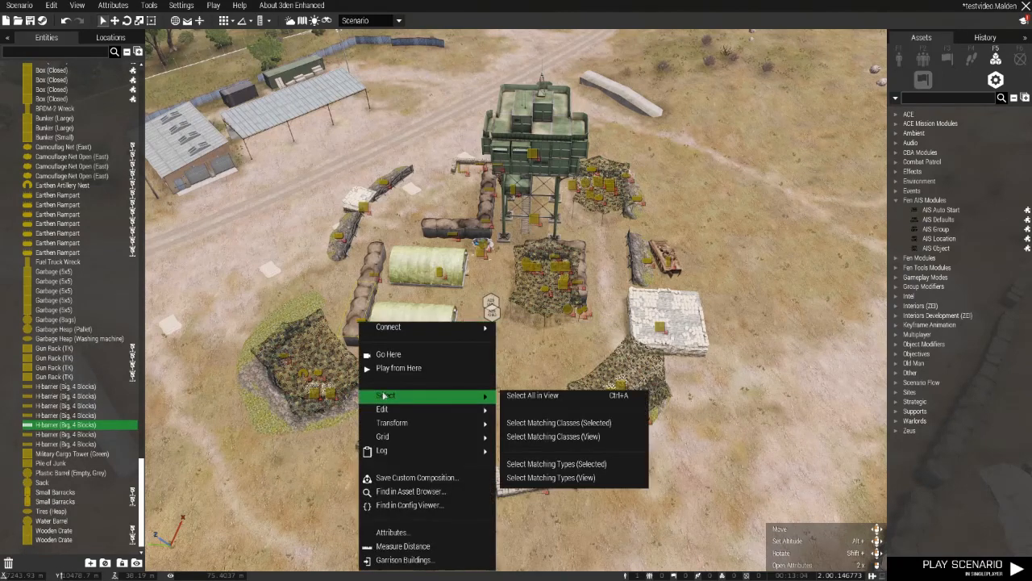
left_click(543, 437)
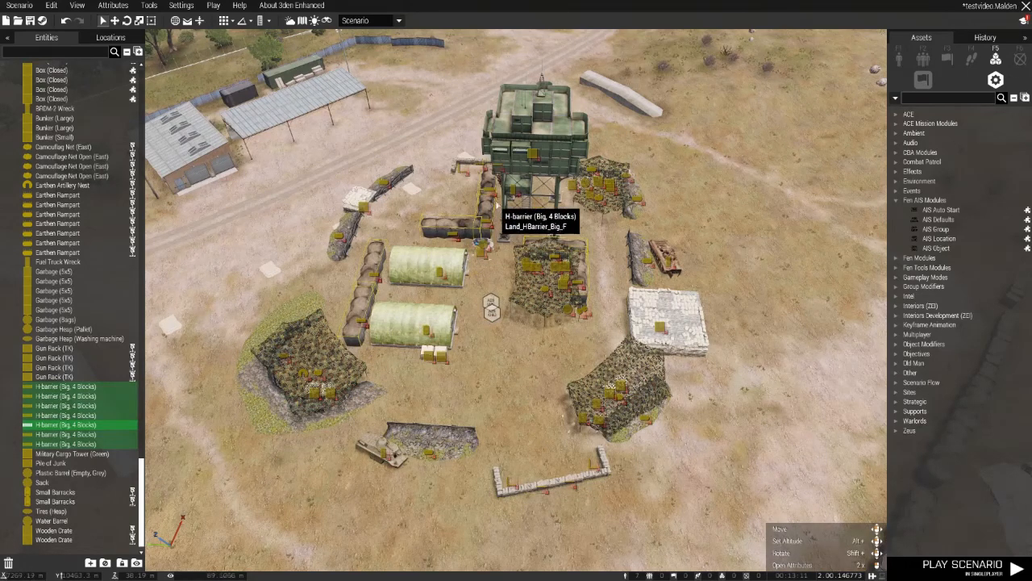
right_click(360, 318)
mouse_move(395, 331)
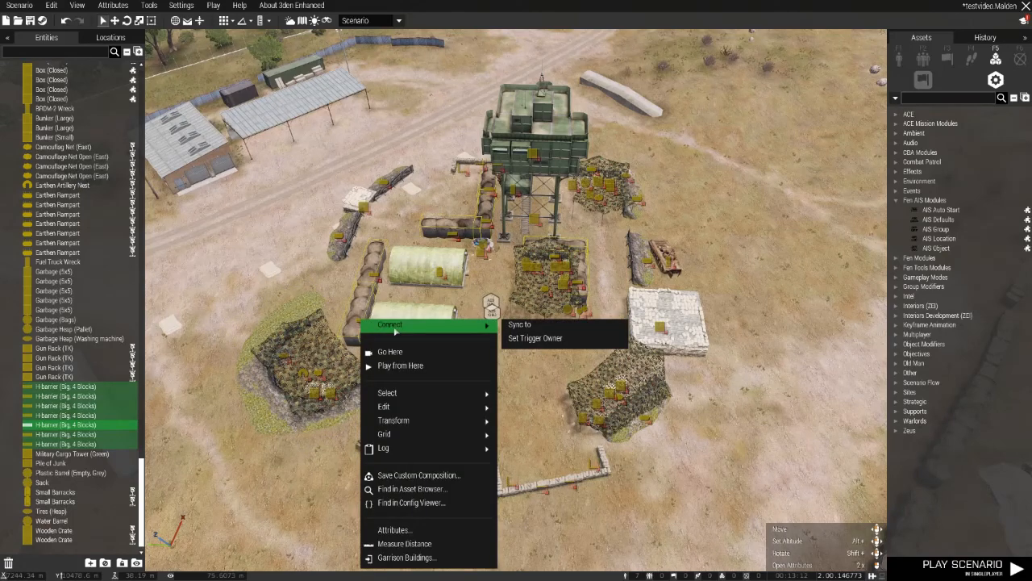
left_click(523, 325)
scroll(504, 314, "up", 3)
scroll(504, 315, "up", 2)
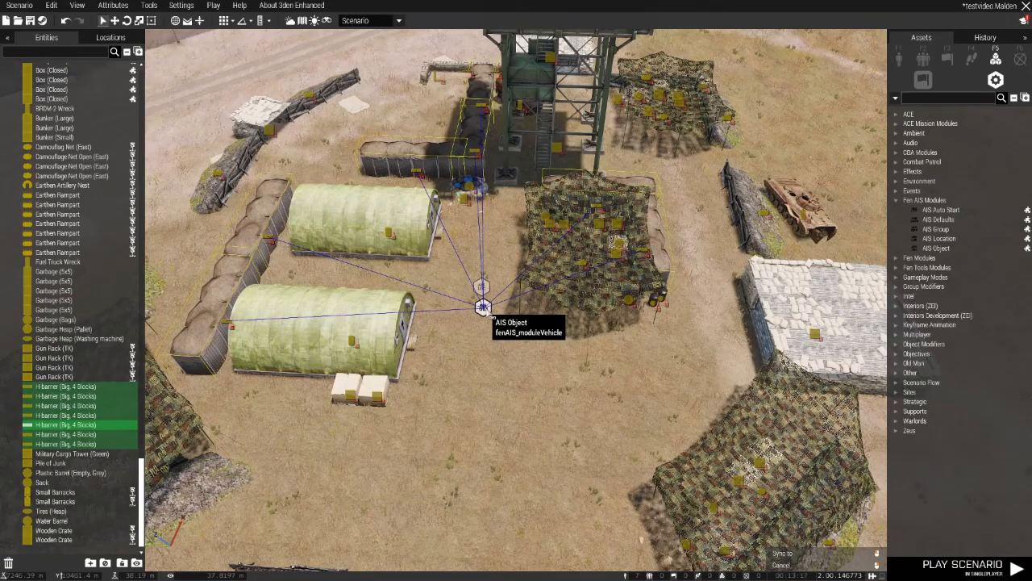
left_click(483, 308)
left_click(484, 347)
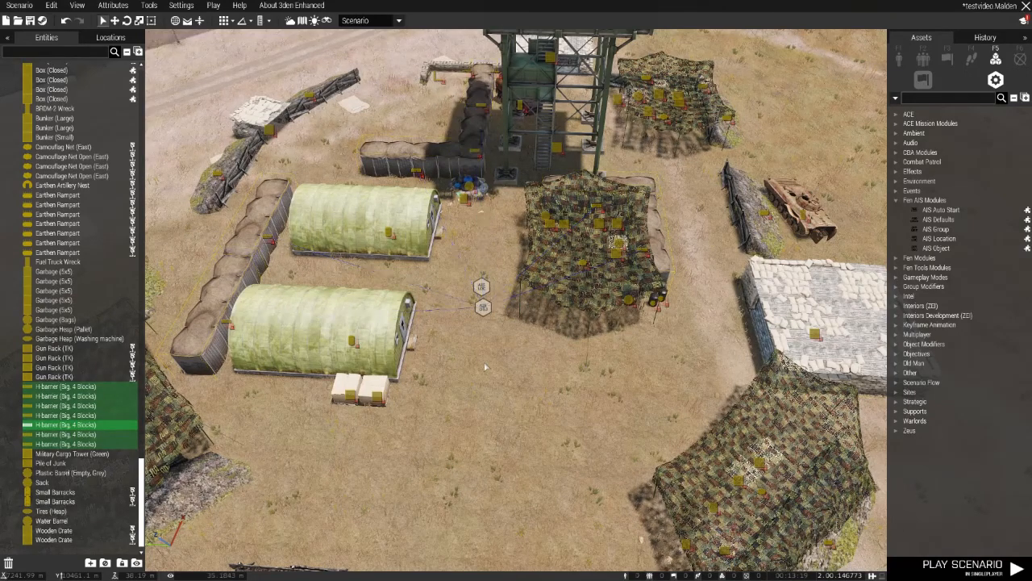
- Sync the two closed boxes beside the small barracks to the AIS Object module
scroll(500, 355, "down", 5)
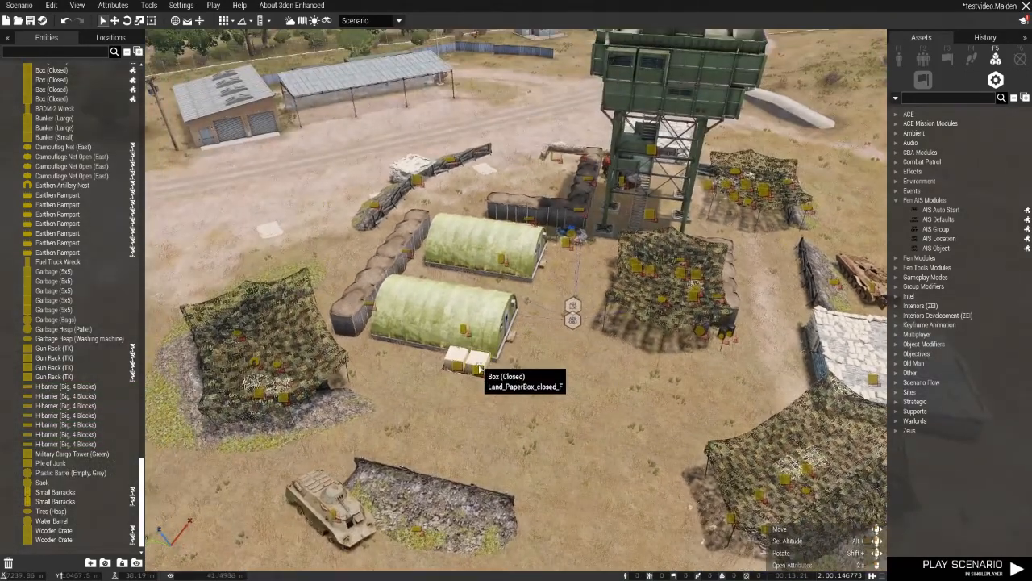
right_click(466, 368)
mouse_move(581, 334)
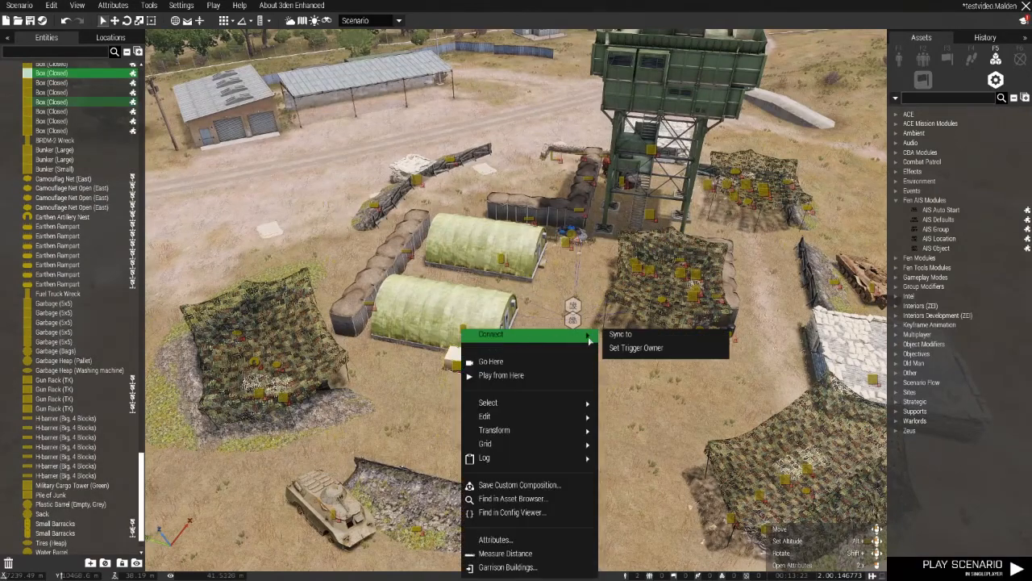
left_click(618, 331)
left_click(576, 326)
left_click(572, 397)
- Sync the BRDM-2 wreck and the earthen rampart next to it to the AIS Object module
right_click_drag(571, 396, 527, 416)
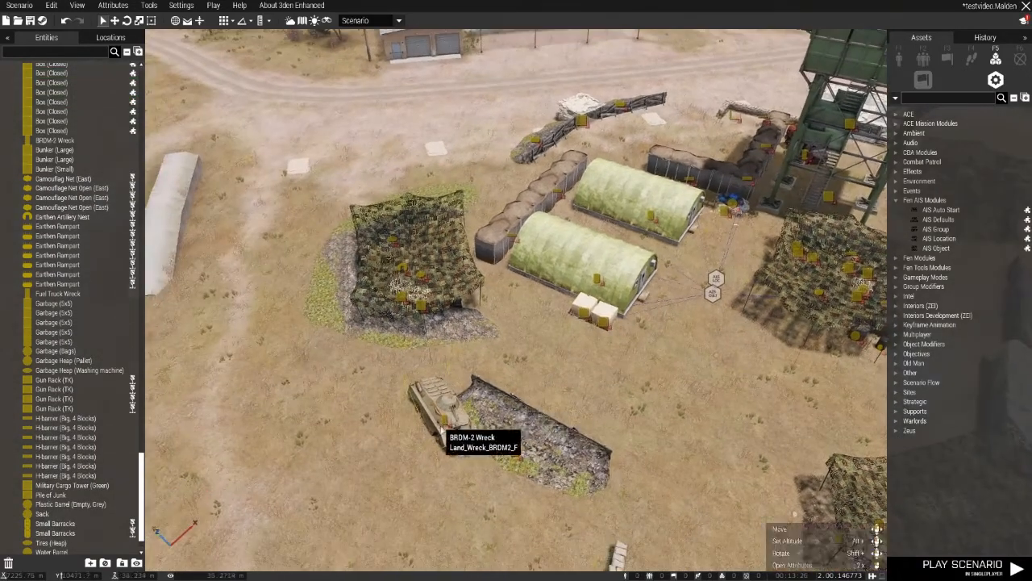
right_click(520, 456)
mouse_move(557, 331)
left_click(689, 338)
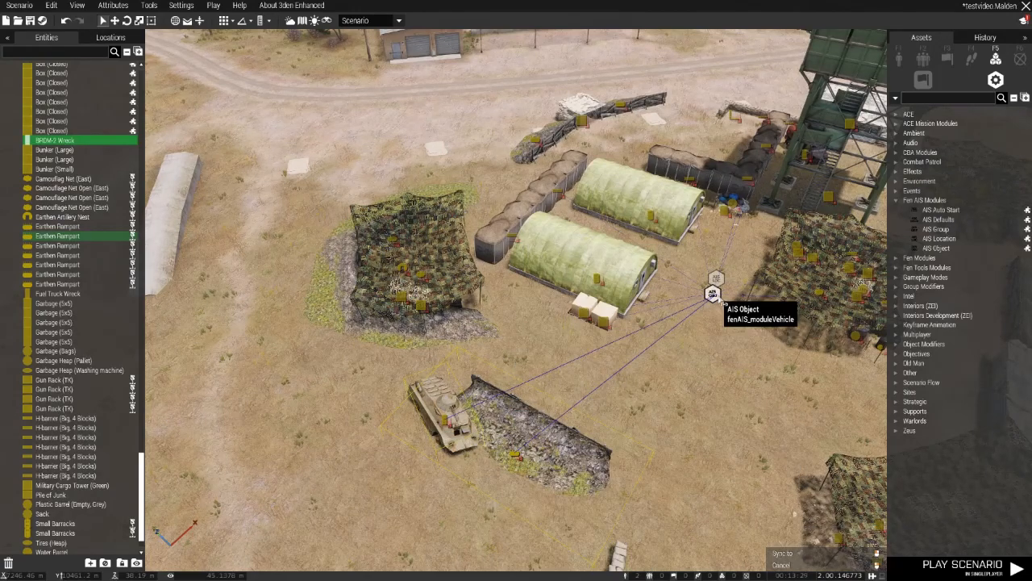
left_click(717, 297)
left_click(706, 391)
- Place a NATO Ammo Bearer from the Men category on the roof of the green military cargo tower
key("w")
right_click_drag(707, 391, 788, 355)
key("s")
key("s")
key("w")
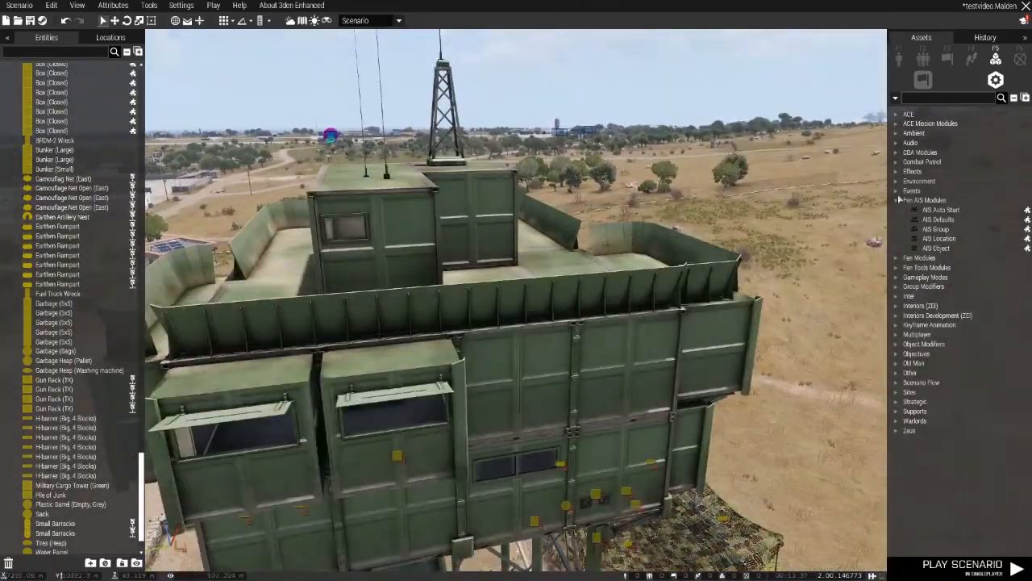
key("s")
left_click(900, 59)
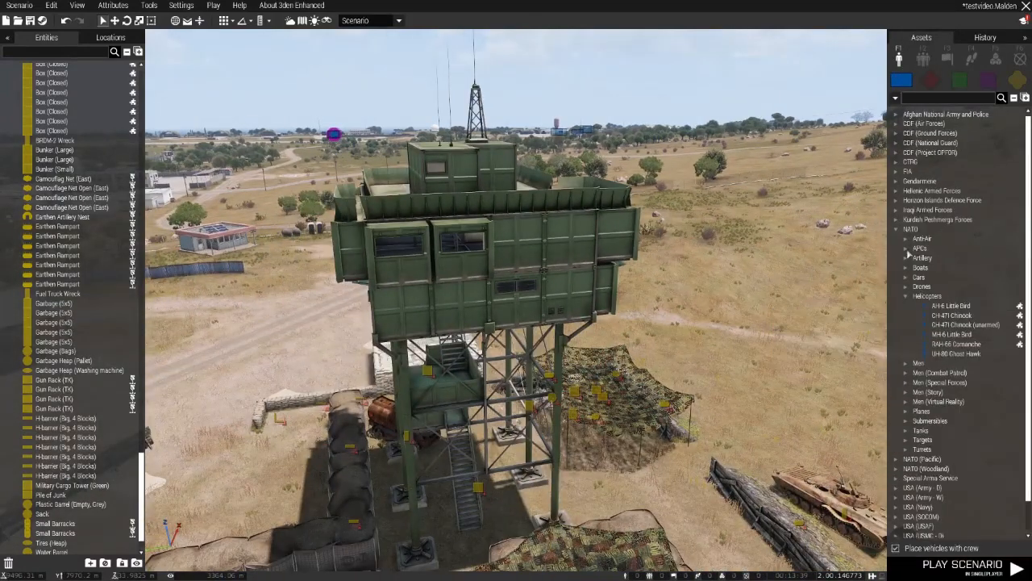
left_click(907, 297)
left_click(905, 306)
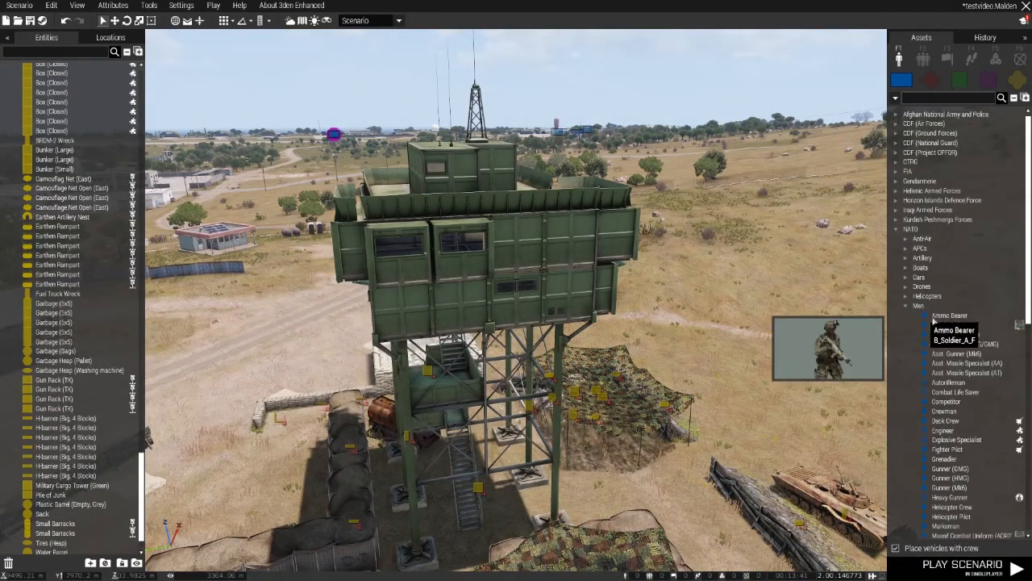
left_click(950, 315)
key("w")
key("w")
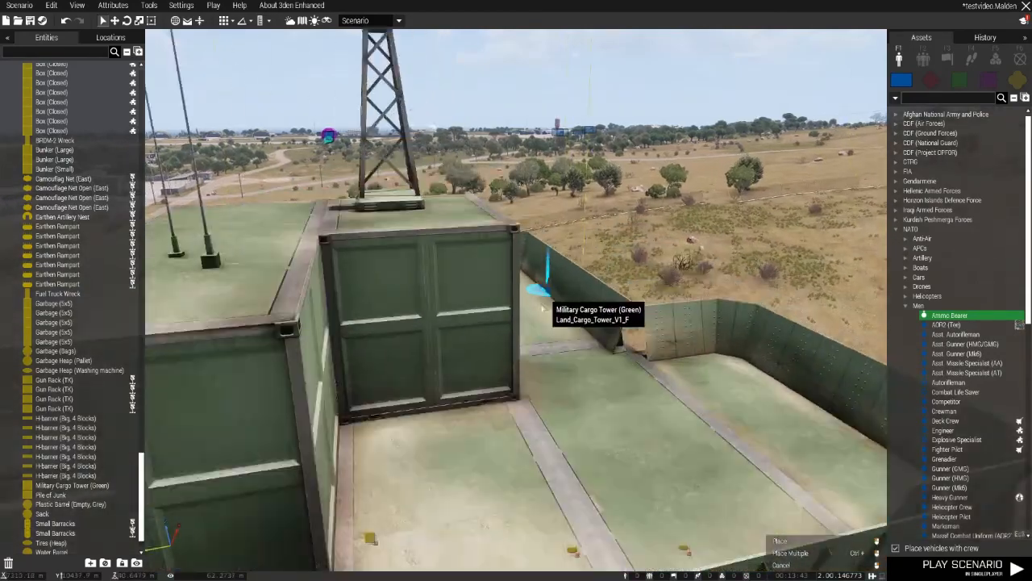
left_click(577, 387)
left_click(589, 417)
- Examine the soldier's position on the cargo tower and the structures surrounding it in the camp
key("s")
mouse_move(589, 417)
right_mouse_down()
mouse_move(600, 415)
mouse_move(593, 437)
right_mouse_up()
key("s")
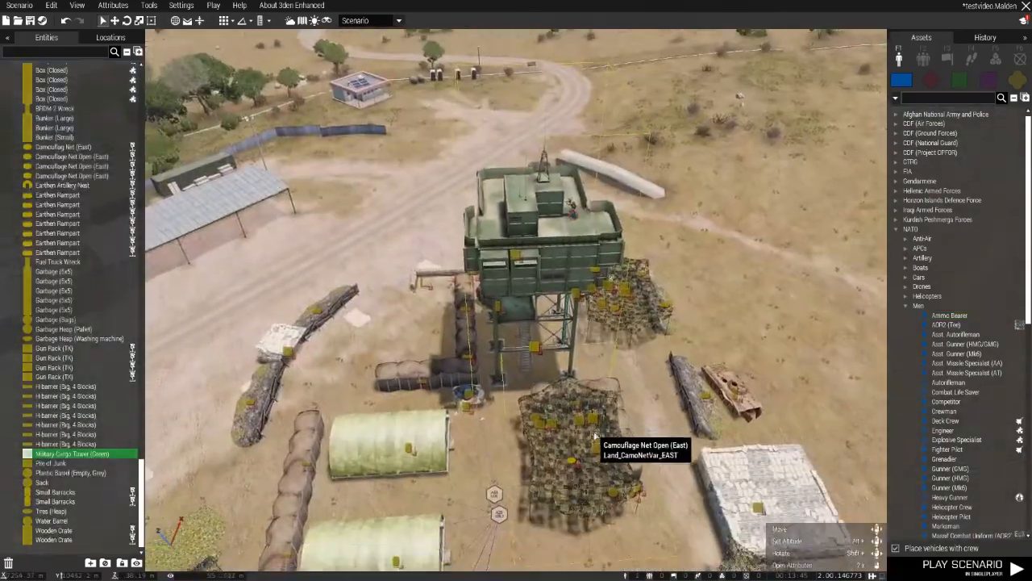
key("a")
right_click_drag(545, 295, 645, 340)
key("w")
key("d")
key("a")
key("s")
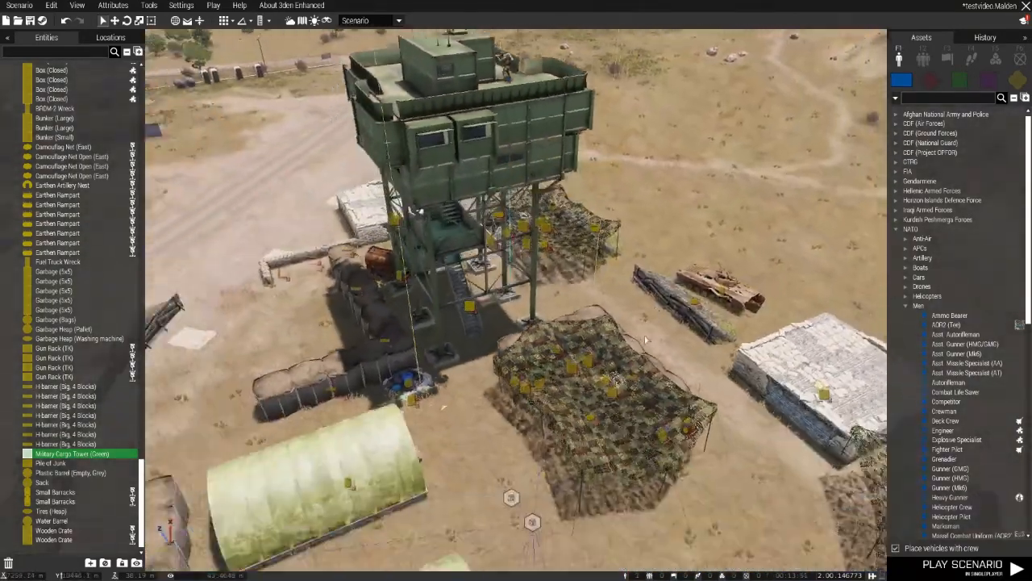
key("w")
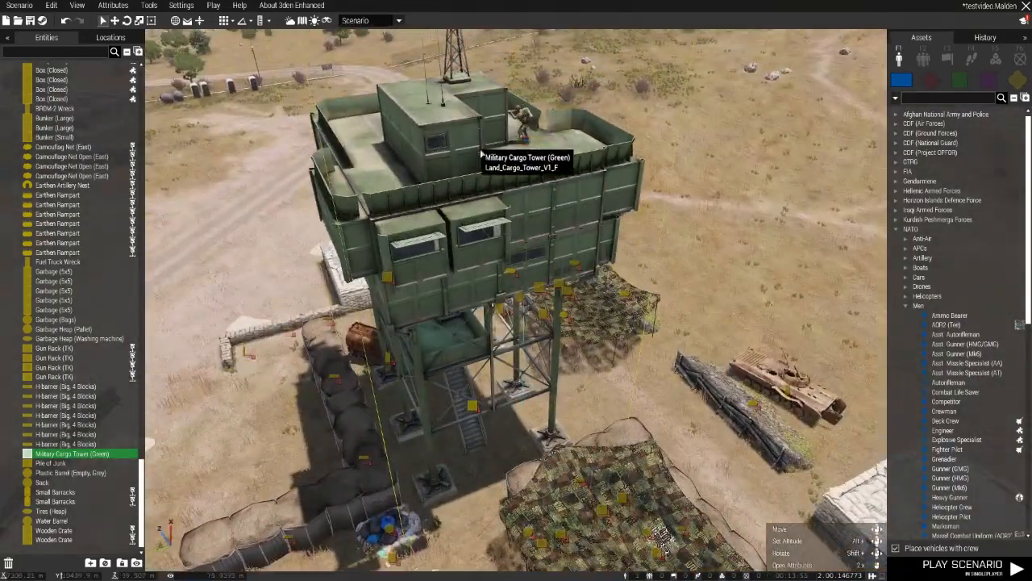
key("d")
right_click_drag(742, 248, 555, 312)
key("w")
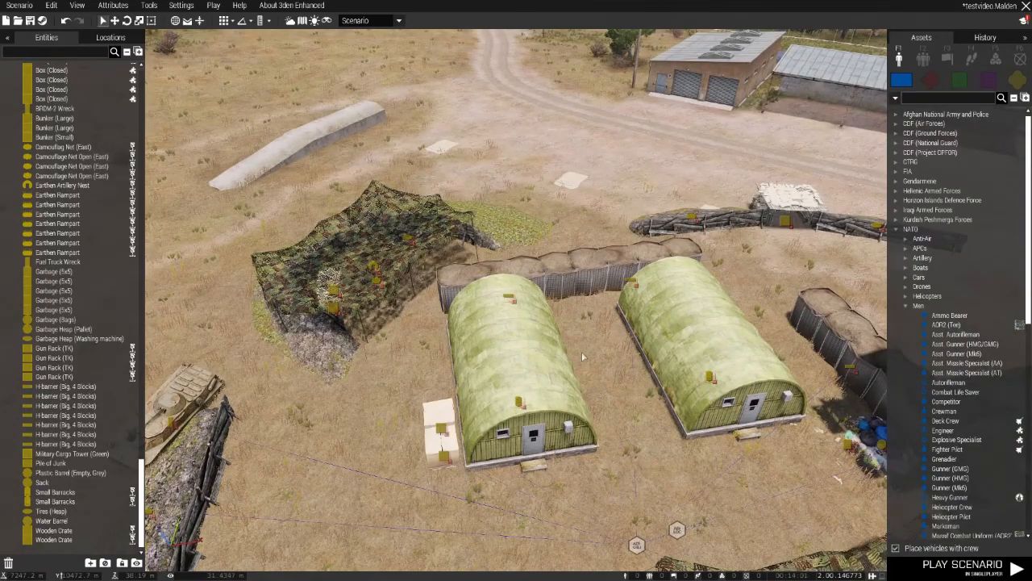
- Sync the small bunker between the earthen ramparts to the AIS Object module
right_click_drag(582, 356, 674, 335)
key("a")
key("w")
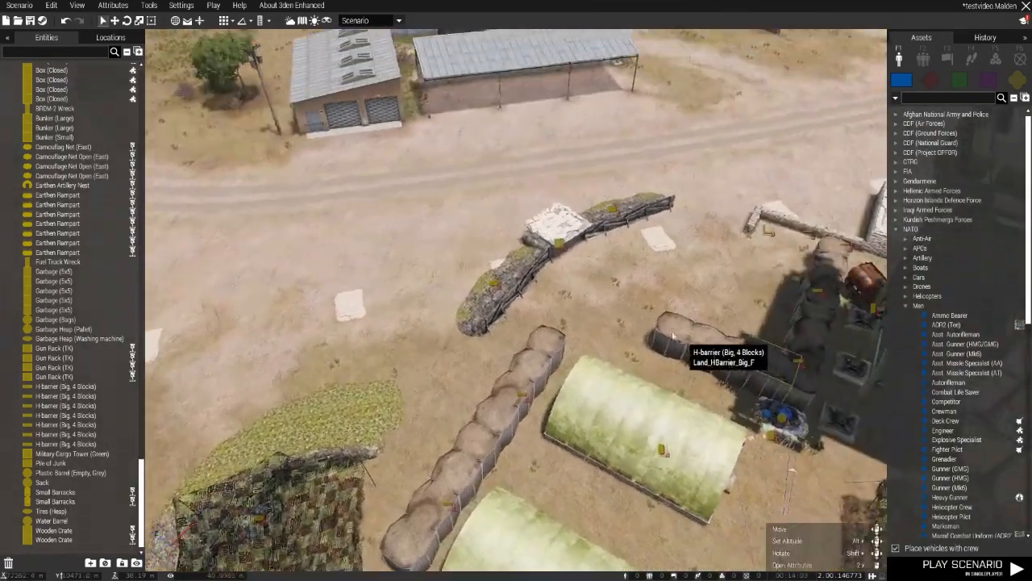
right_click(560, 237)
mouse_move(581, 238)
left_click(710, 250)
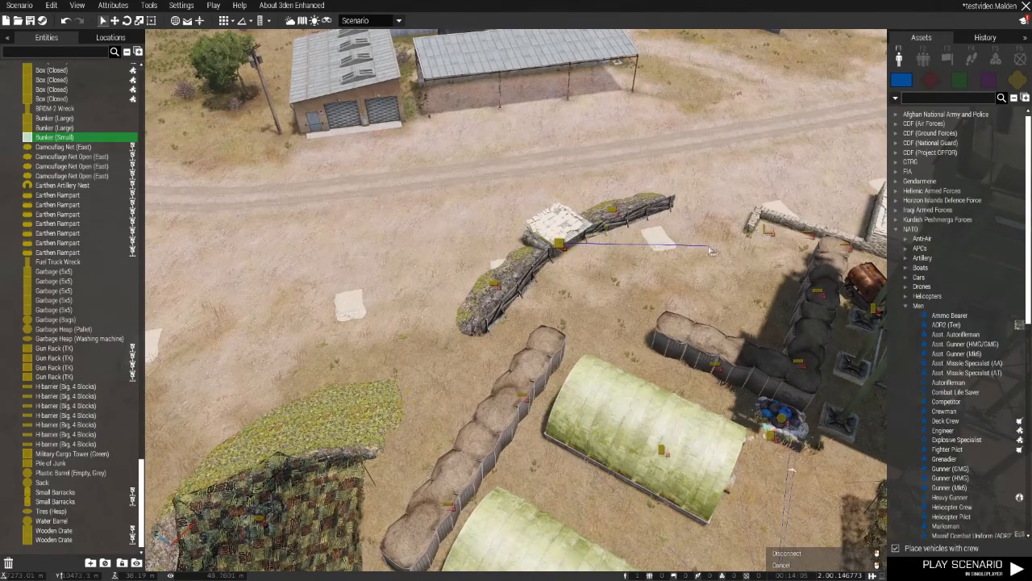
key("s")
left_click(701, 399)
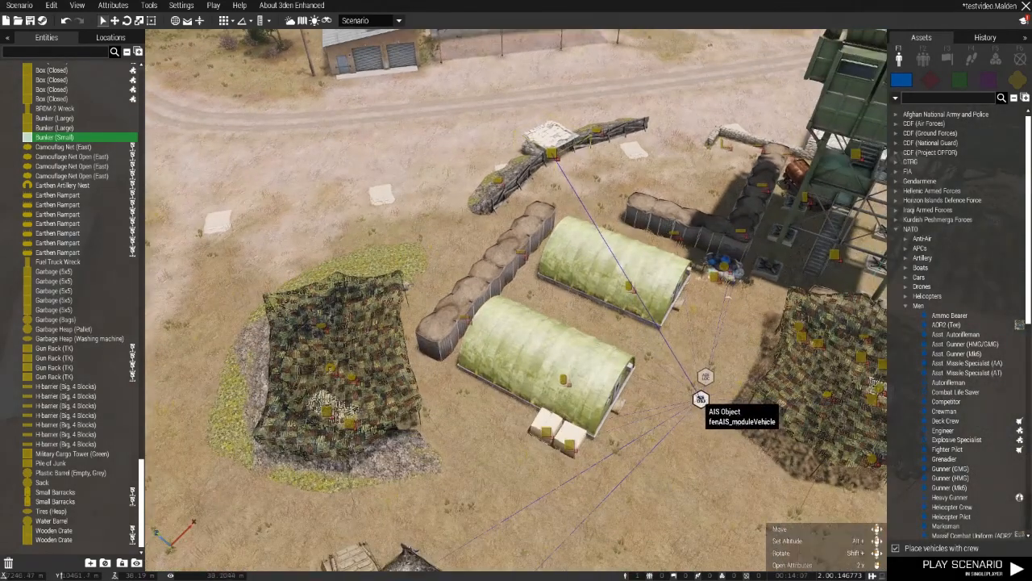
- Sync the four earthen ramparts around the tower side of the camp and the large bunker to the AIS Object module
left_click(552, 171)
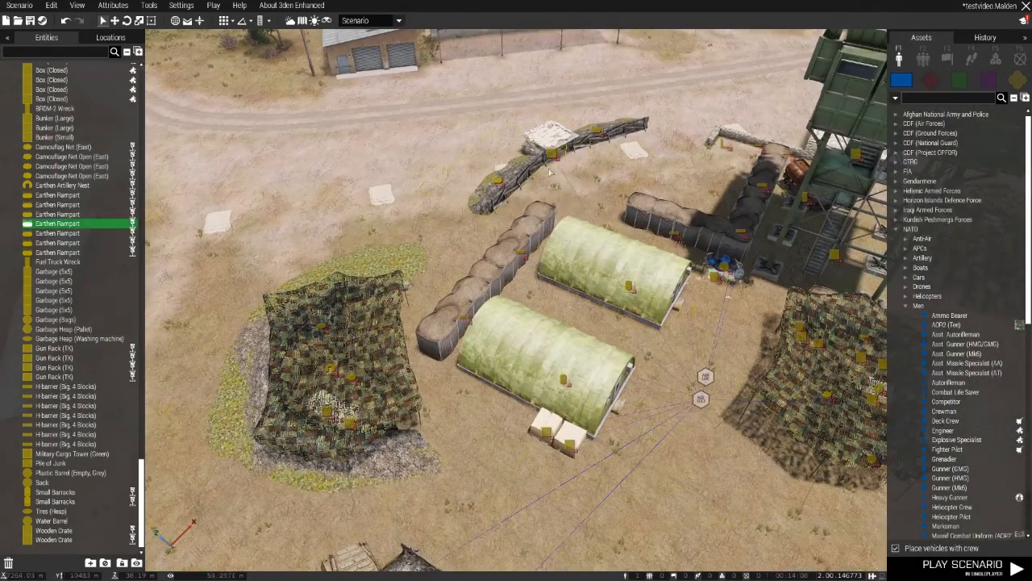
left_click(596, 175)
key("a")
right_click_drag(500, 218, 375, 202)
key("s")
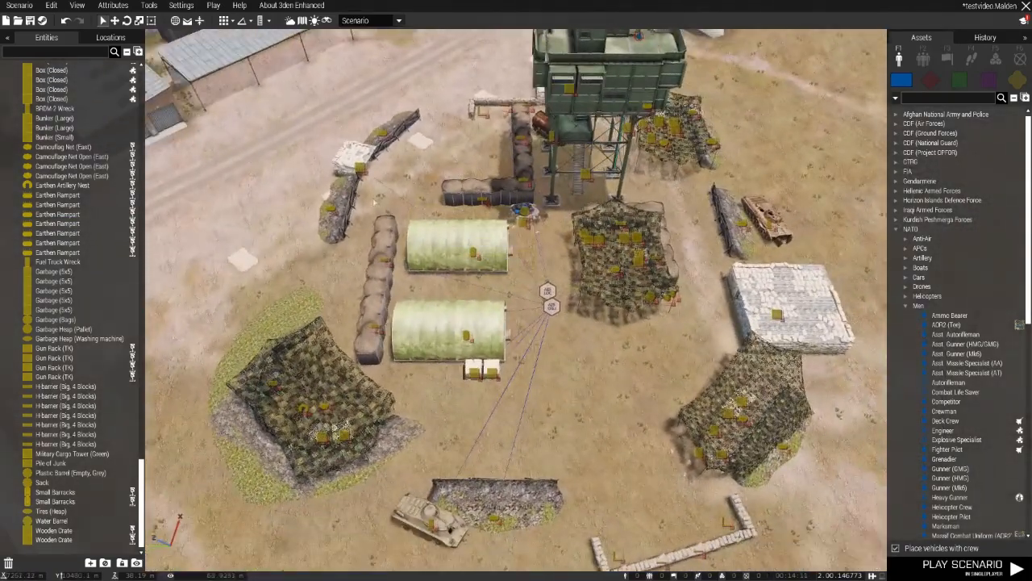
left_click(338, 218)
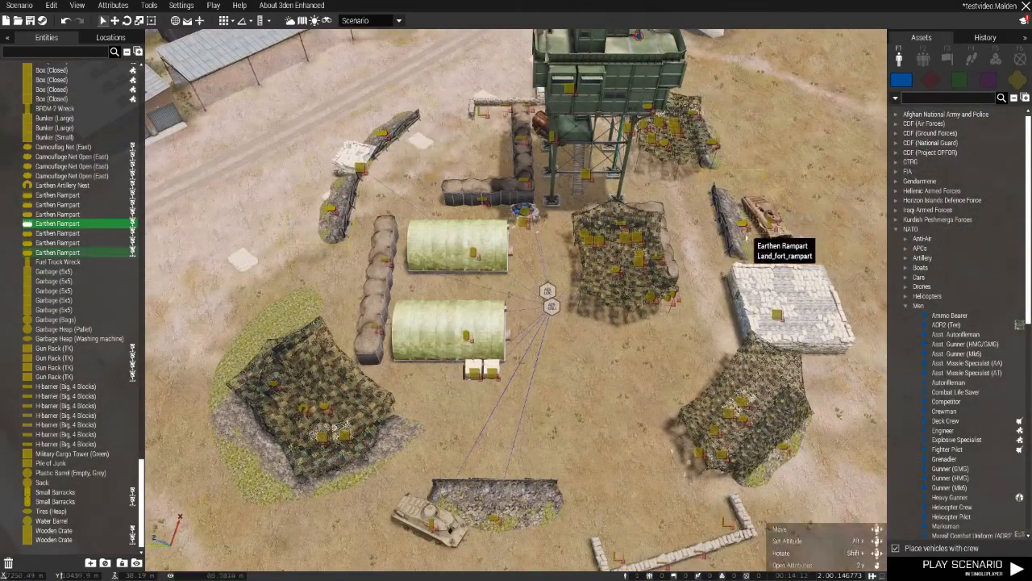
left_click(739, 233, "ctrl")
left_click(712, 148, "ctrl")
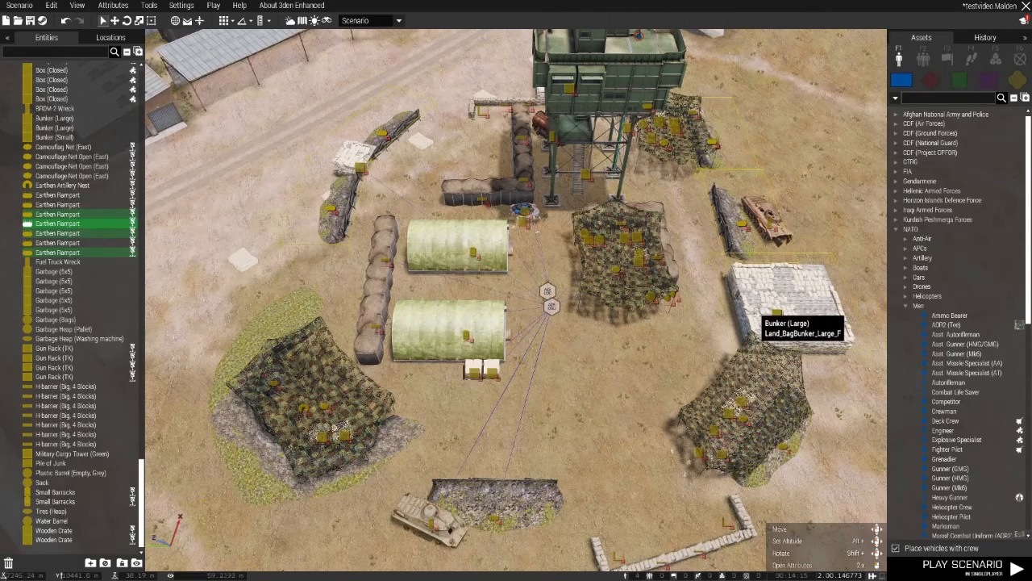
left_click(778, 313, "ctrl")
right_click(774, 229)
mouse_move(804, 237)
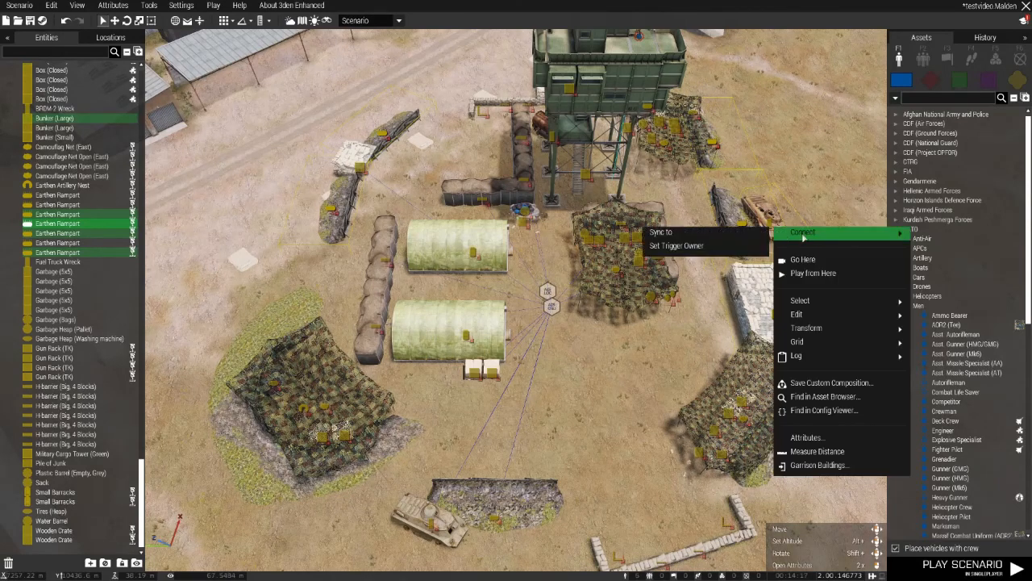
left_click(743, 235)
left_click(552, 308)
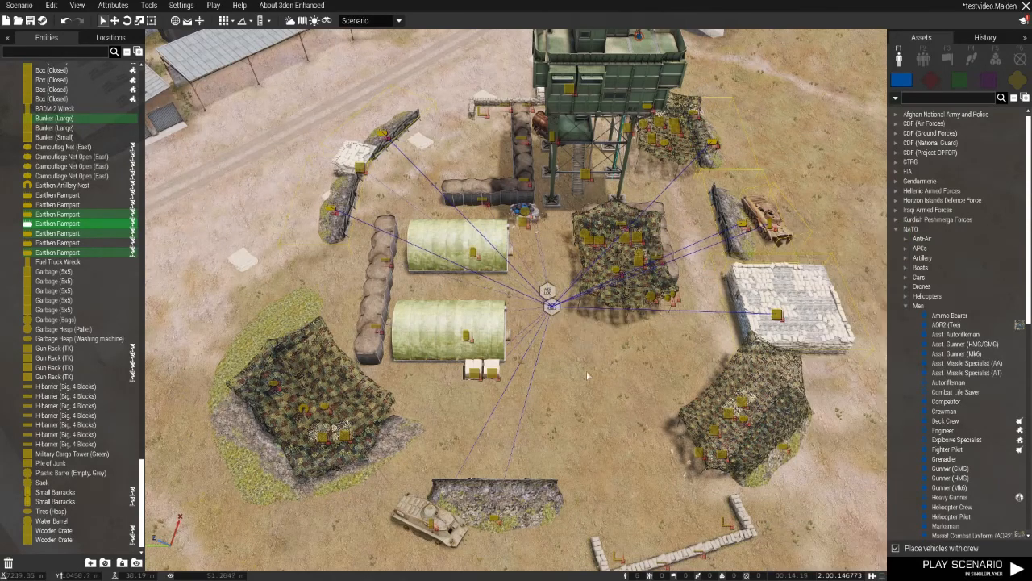
left_click(590, 386)
- Sync the Big Bag Fence sections and corners at the camp's open edge to the AIS Object module
right_click_drag(590, 387, 591, 460)
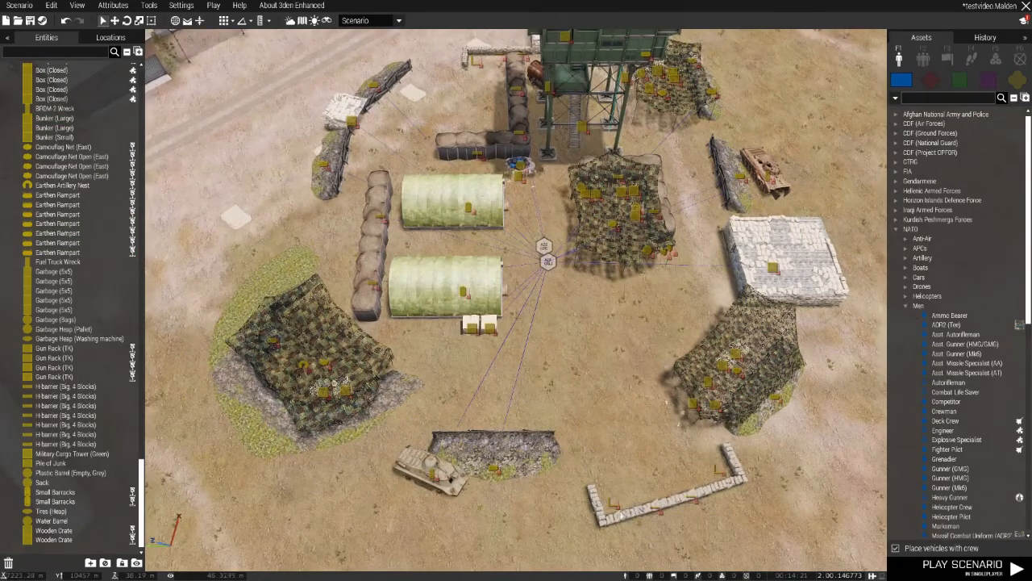
left_click_drag(744, 547, 744, 549)
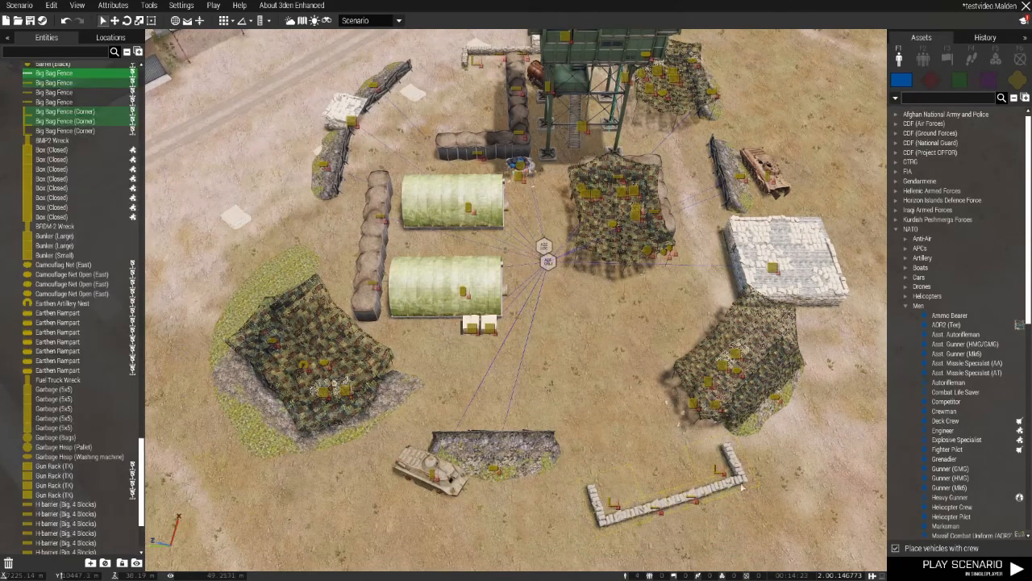
right_click(739, 487)
mouse_move(751, 333)
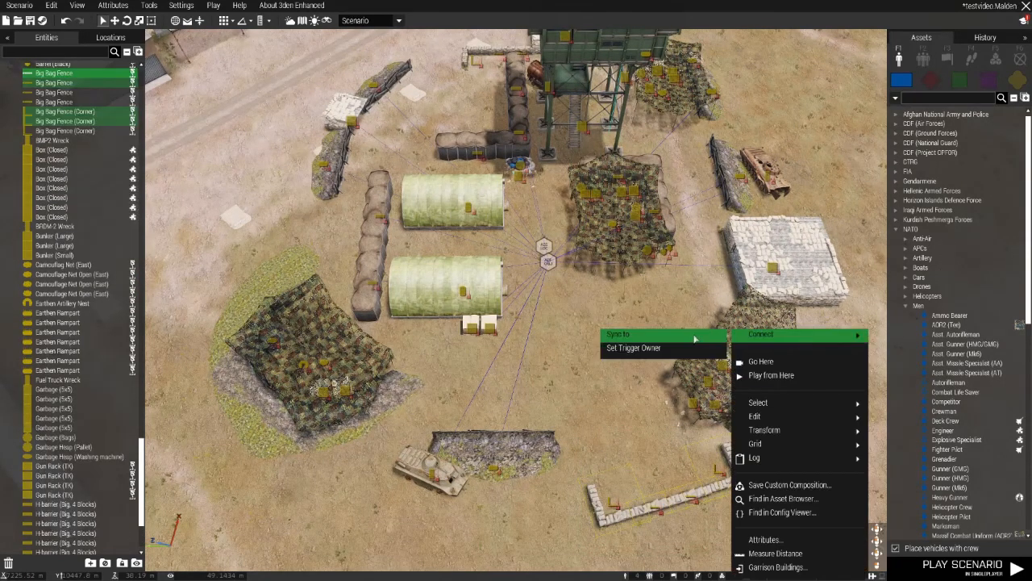
left_click(629, 338)
left_click(549, 266)
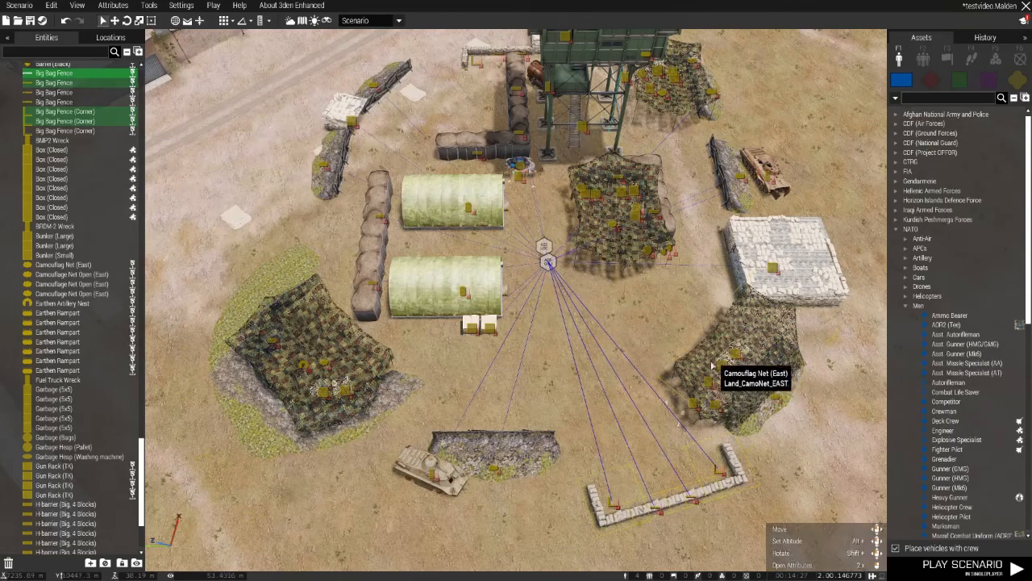
- Sync the camouflage net beside the large bunker, along with its earthen rampart, boxes and garbage, to the AIS Object module
left_click_drag(813, 432, 814, 433)
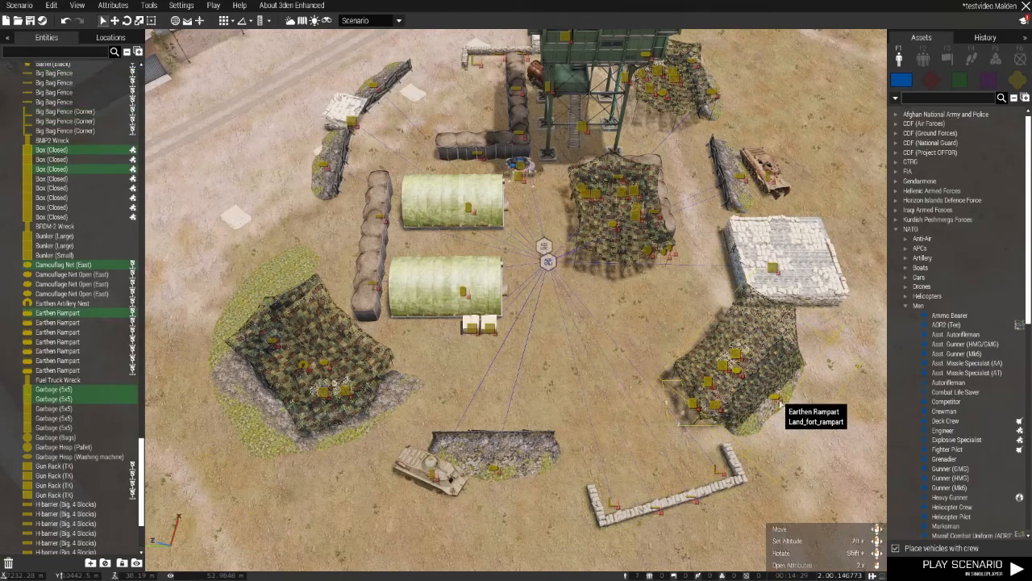
right_click(778, 398)
mouse_move(793, 334)
left_click(737, 337)
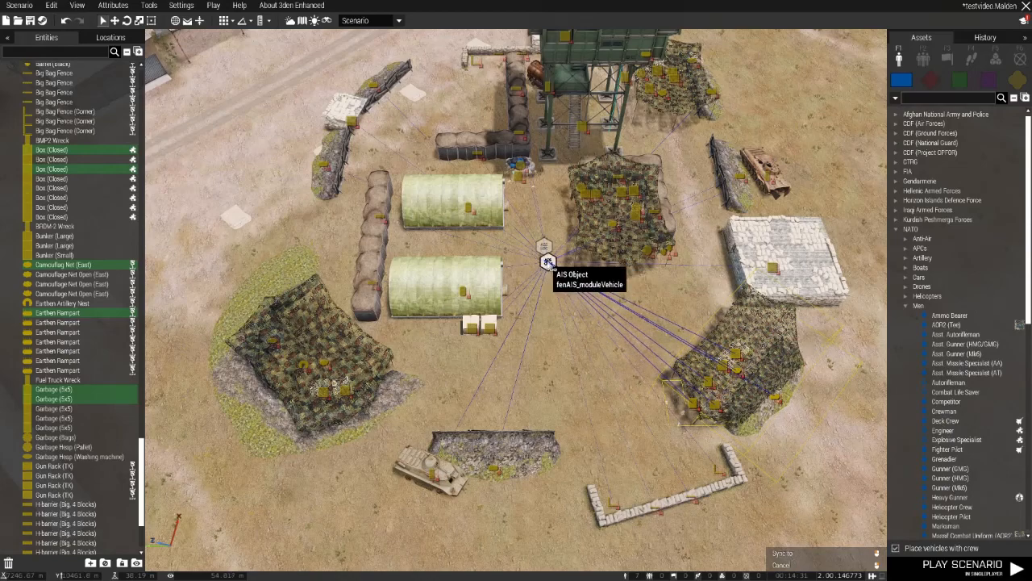
left_click(548, 263)
- Delete the Ammo Bearer standing on top of the cargo tower
right_click_drag(461, 337, 392, 291)
left_click(347, 270)
key("a")
key("w")
key("d")
key("w")
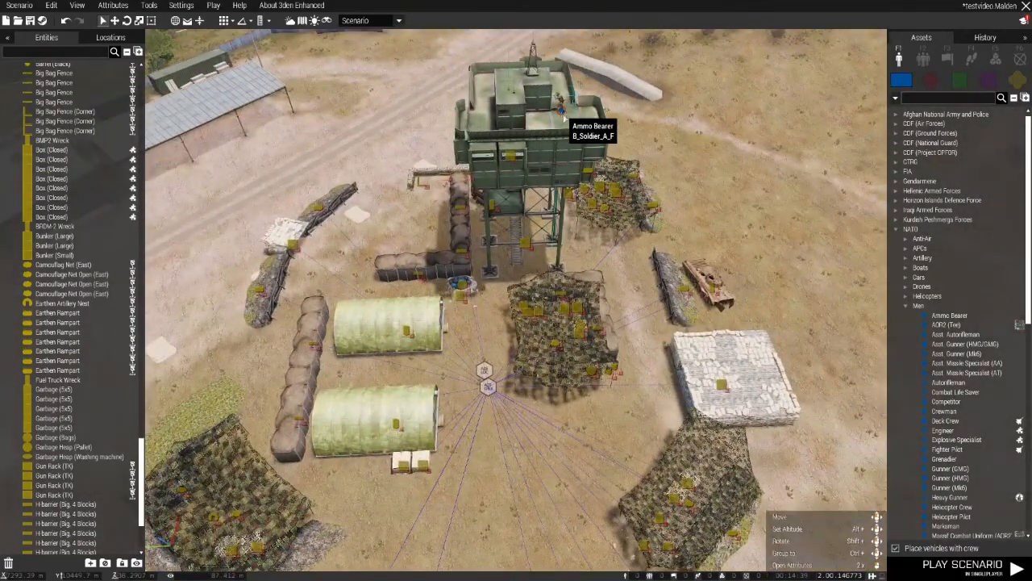
left_click(565, 119)
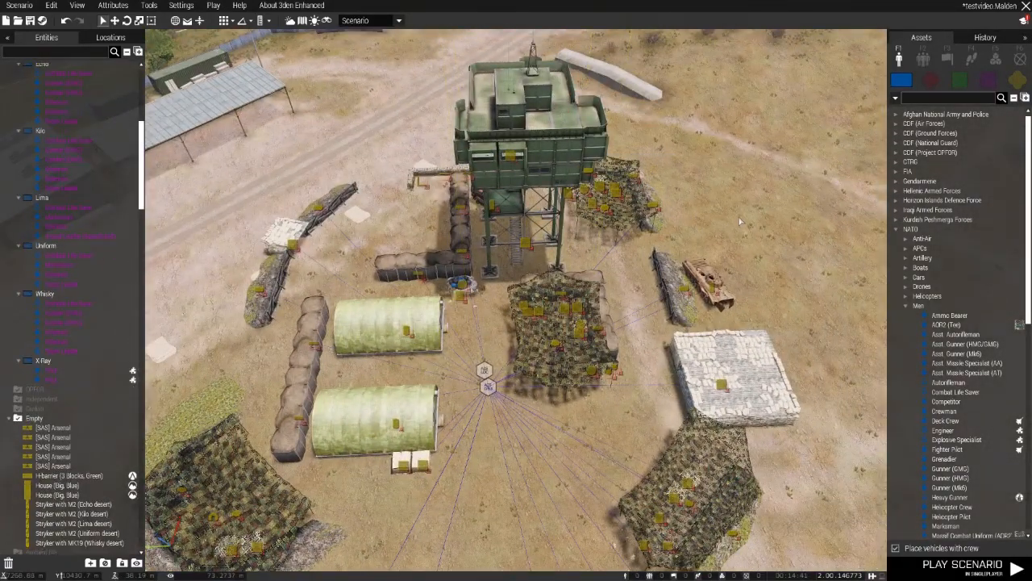
- Place a CSAT Rifle Squad on the open ground outside the camp, beyond the tank wreck and large bunker
key("s")
right_click_drag(740, 221, 753, 197)
key("z")
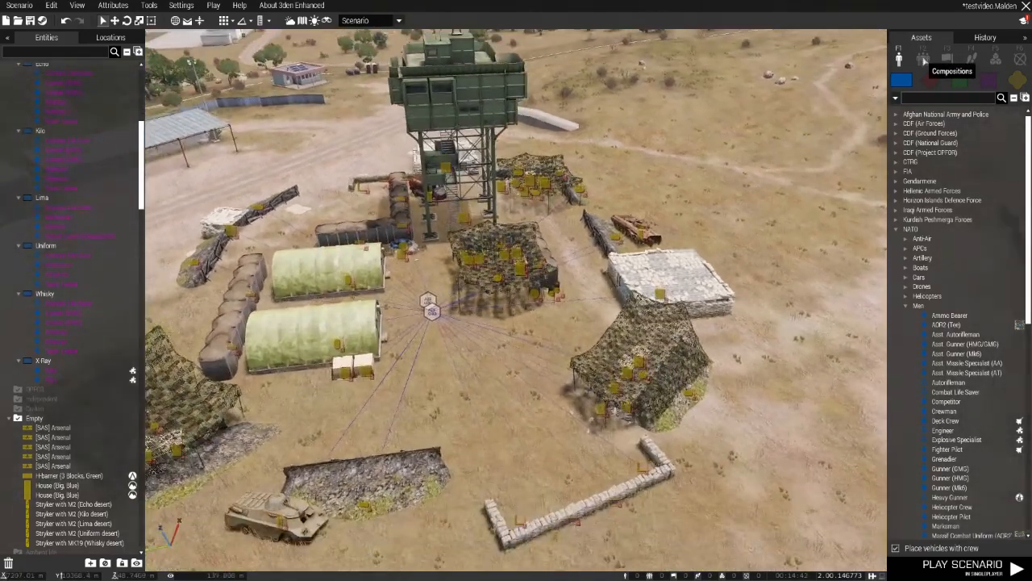
left_click(924, 60)
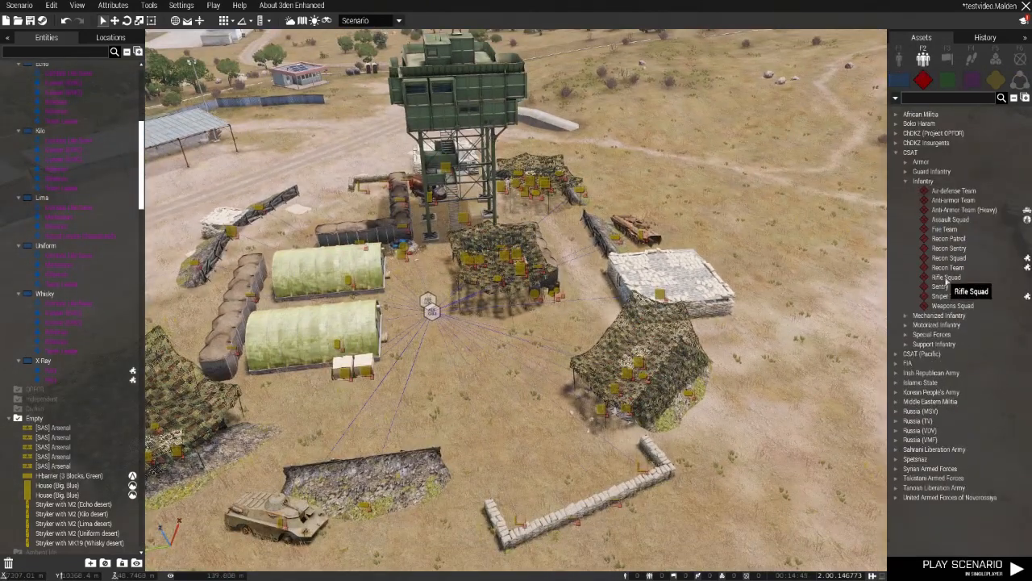
left_click(946, 280)
key("d")
key("s")
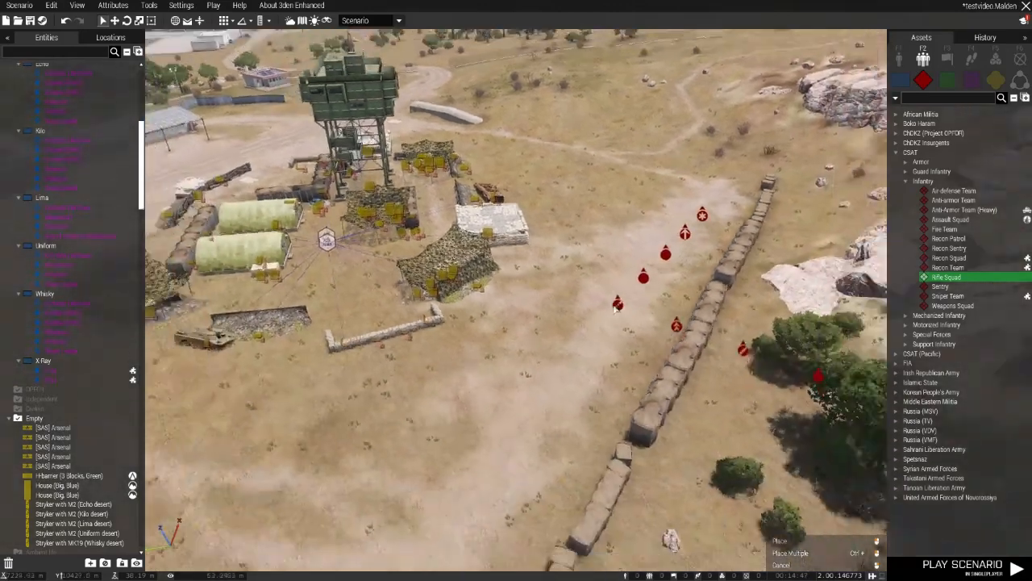
left_click(545, 253)
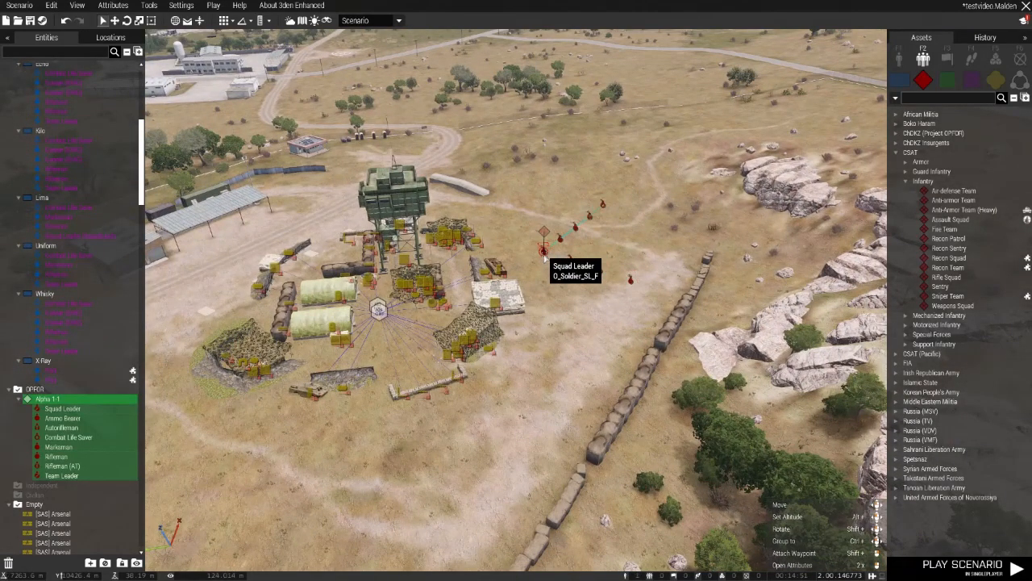
double_click(546, 254)
left_click(633, 490)
- Add six Move waypoints for the Rifle Squad, forming a patrol loop around the whole camp
scroll(565, 323, "down", 2)
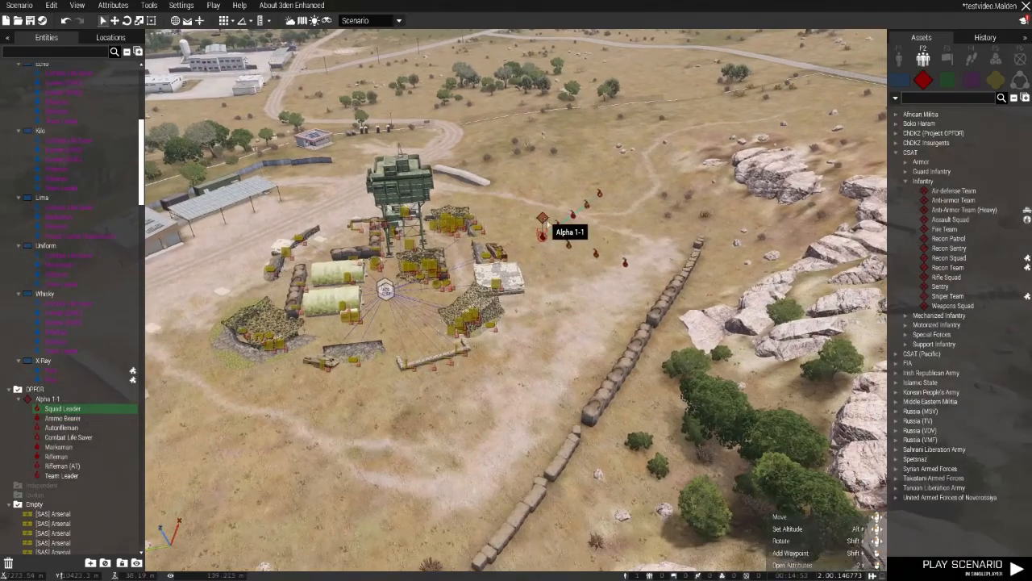
left_click(544, 224)
scroll(500, 298, "down", 3)
right_click(455, 287, "shift")
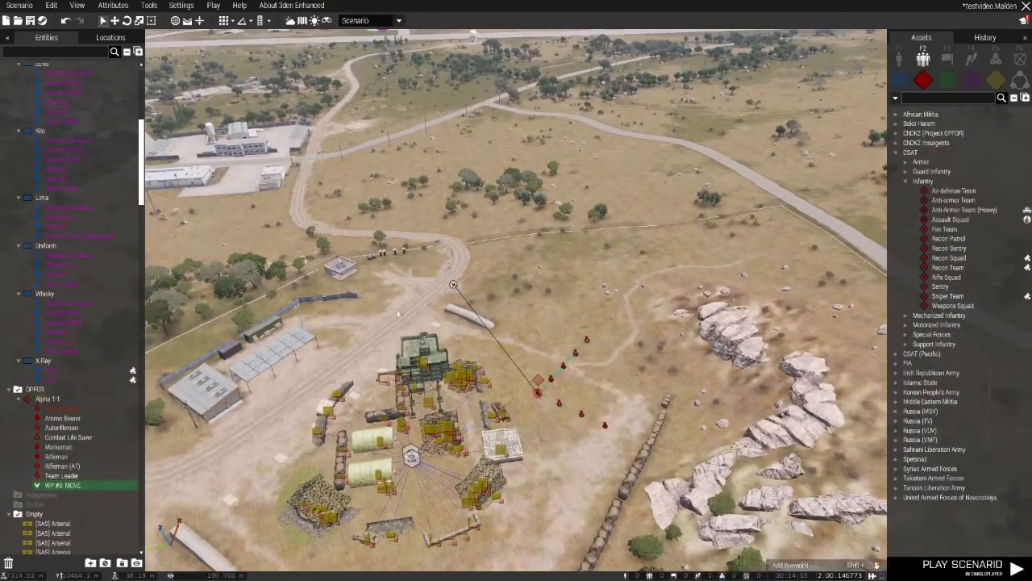
right_click(307, 389, "shift")
scroll(274, 404, "down", 2)
right_click(249, 429, "shift")
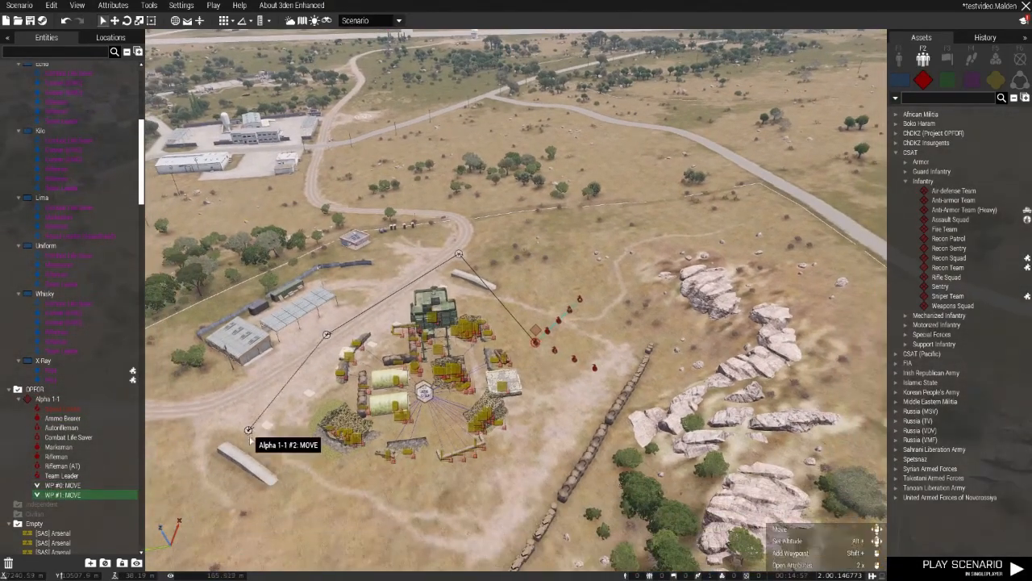
right_click(398, 540, "shift")
right_click(547, 426, "shift")
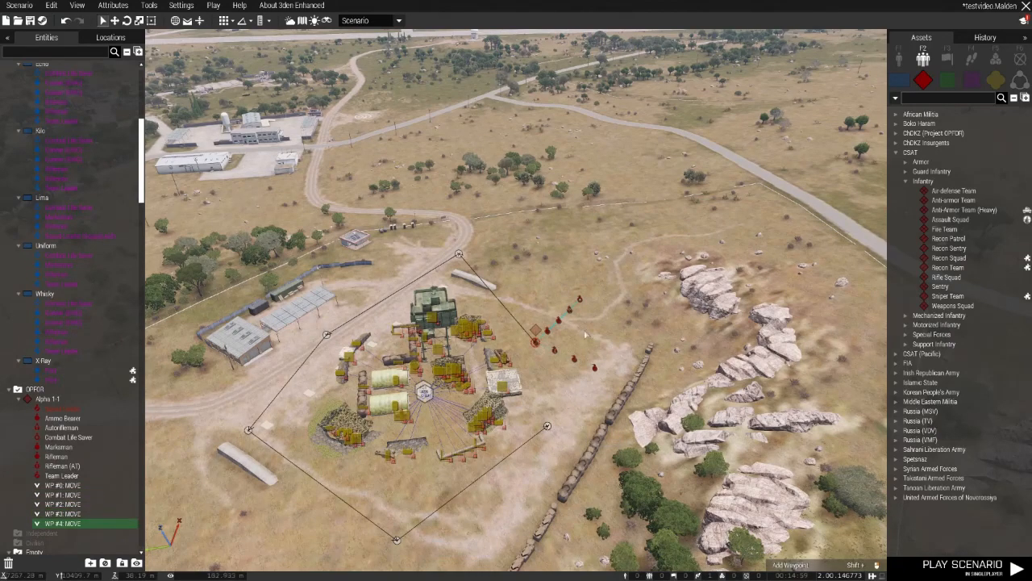
right_click(582, 331, "shift")
- Change the type of the squad's last waypoint to CYCLE
double_click(584, 333)
scroll(541, 194, "up", 6)
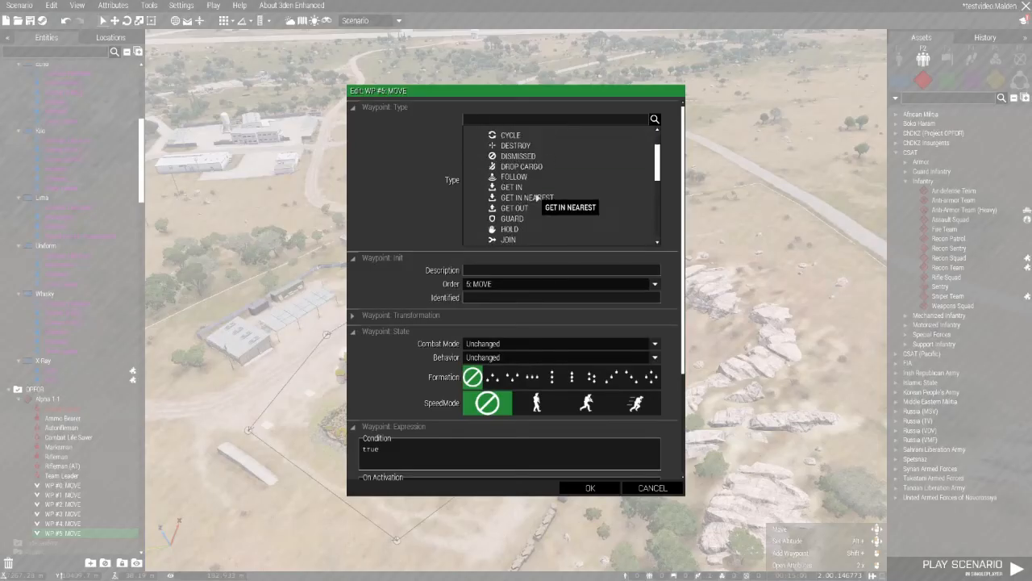
left_click(519, 166)
left_click(589, 488)
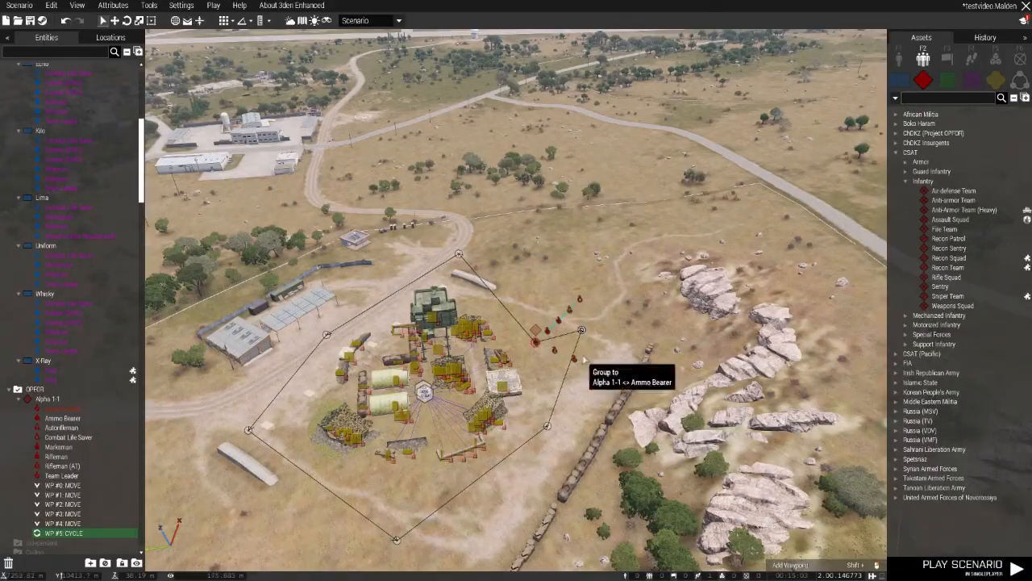
- Change the Rifle Squad's group behavior and remove the Player assignment from its Squad Leader
double_click(545, 341)
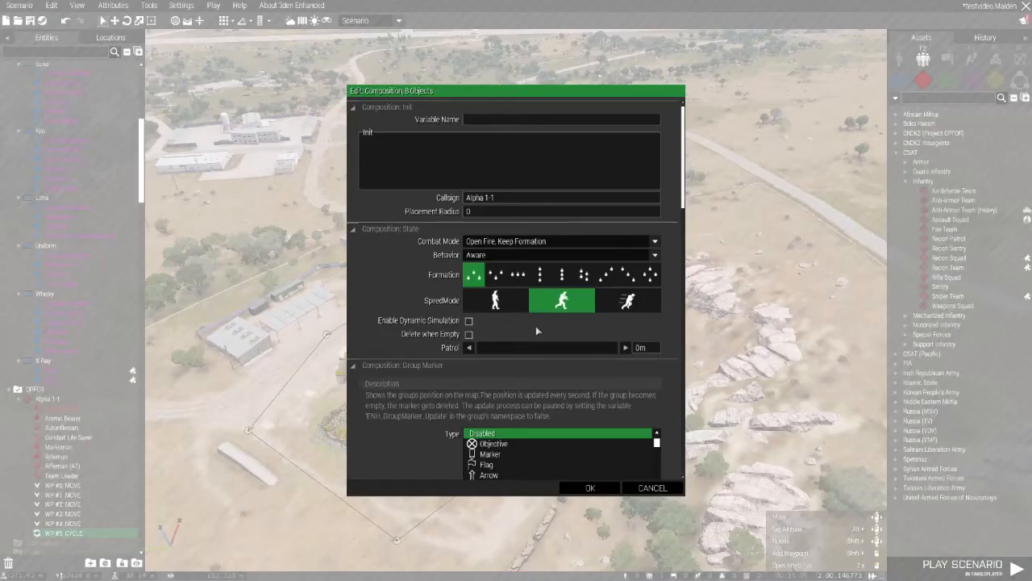
left_click(496, 255)
left_click(491, 277)
left_click(590, 488)
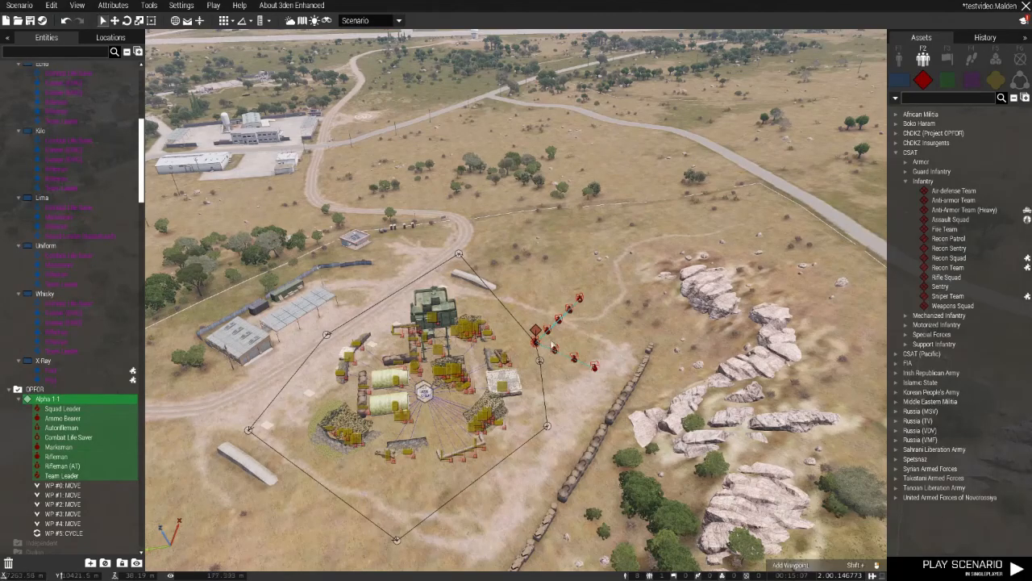
double_click(538, 345)
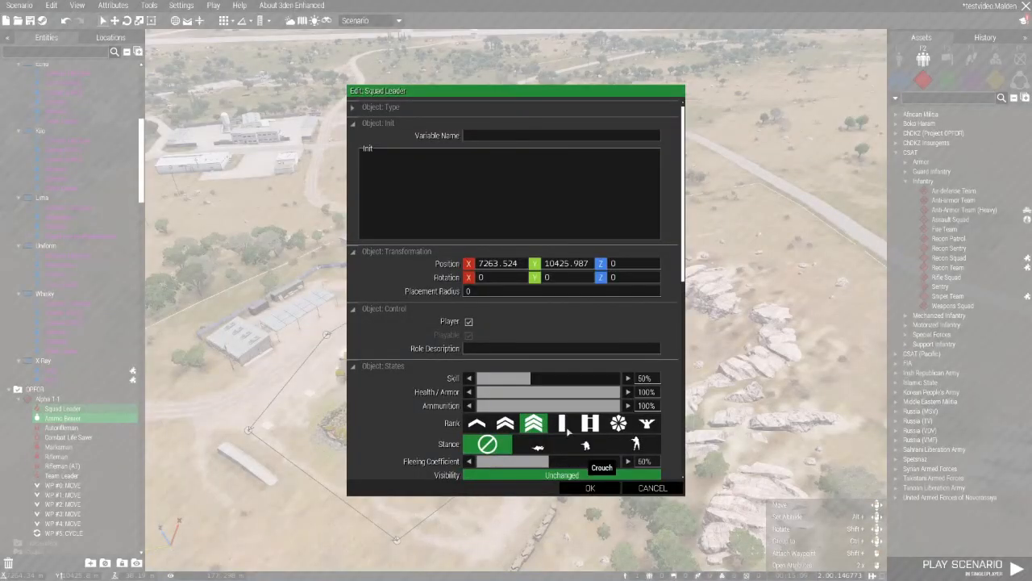
left_click(590, 488)
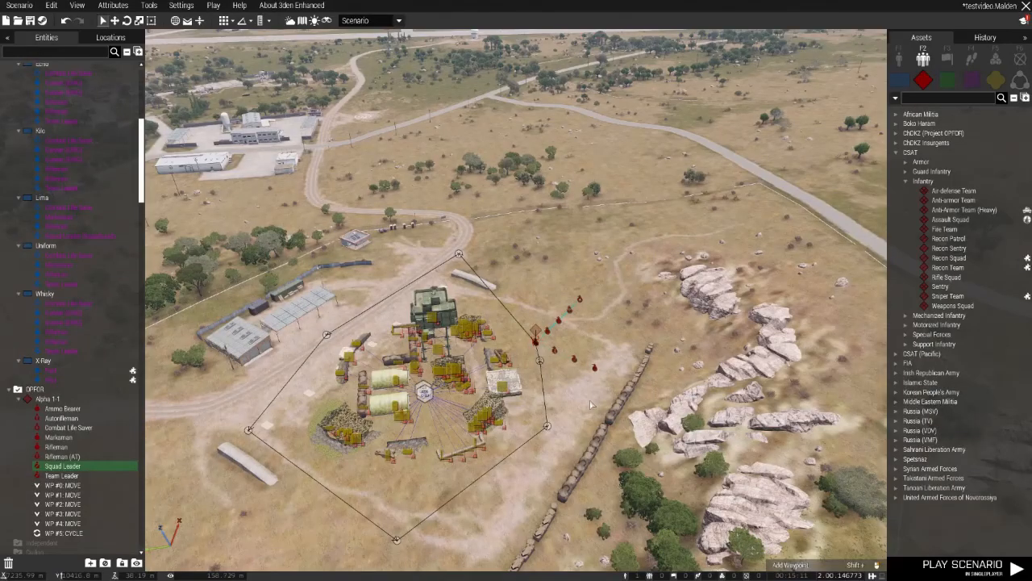
- Place two CSAT Ammo Bearers behind the earthen ramparts, one on each side of the small bunker
scroll(546, 428, "up", 5)
scroll(546, 429, "up", 3)
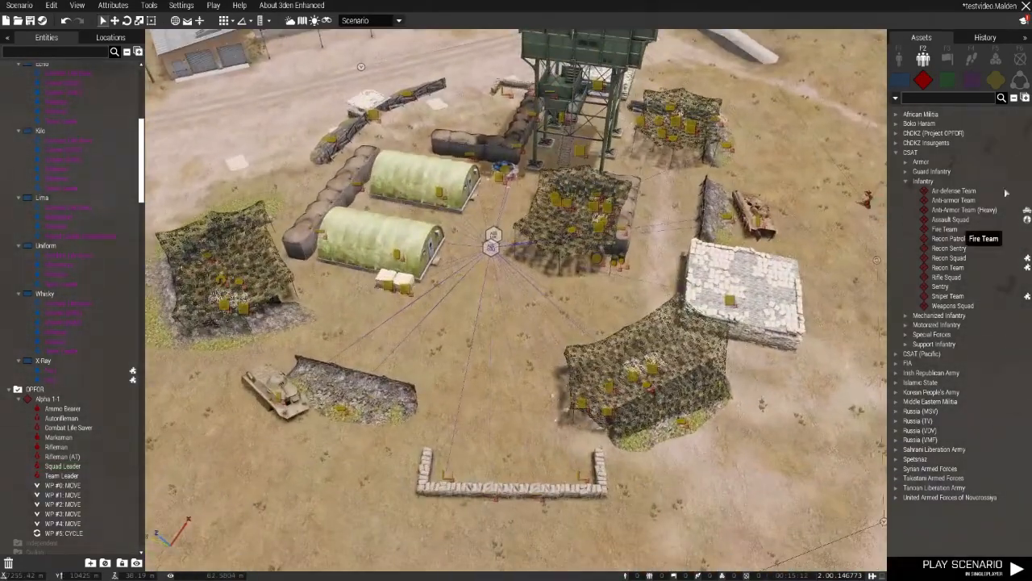
key("w")
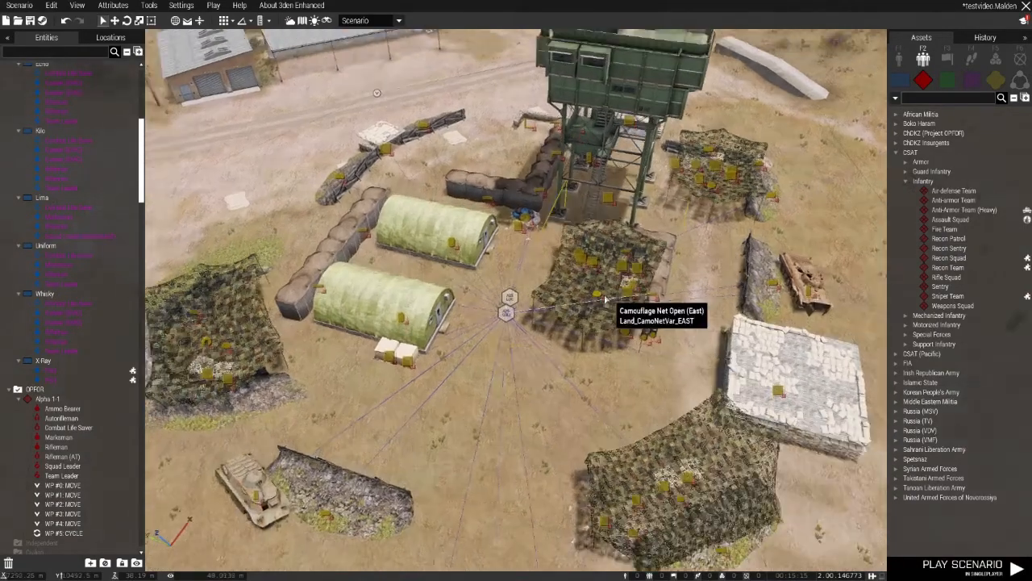
right_click_drag(611, 299, 593, 304)
scroll(593, 304, "up", 4)
key("s")
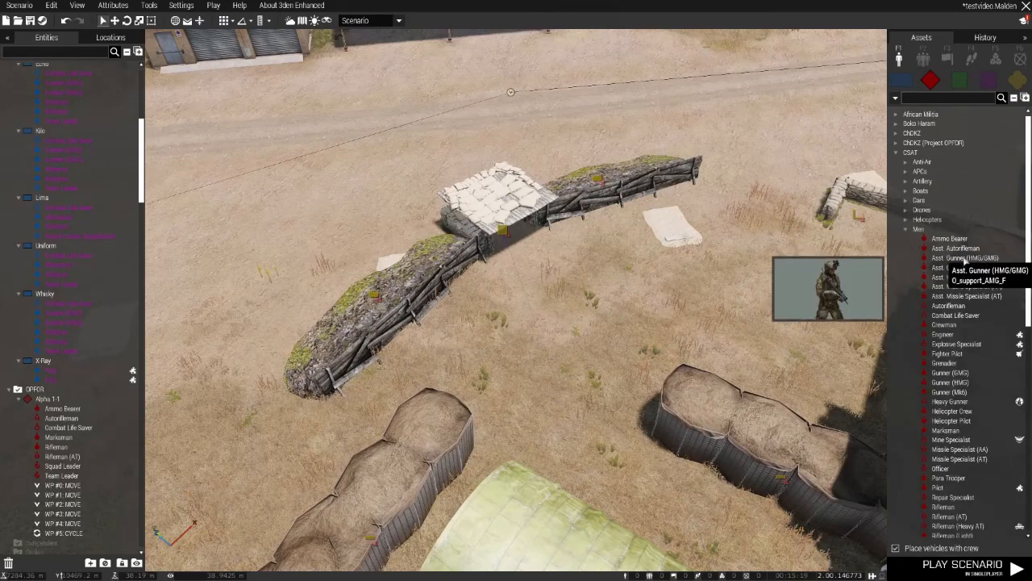
left_click(949, 238)
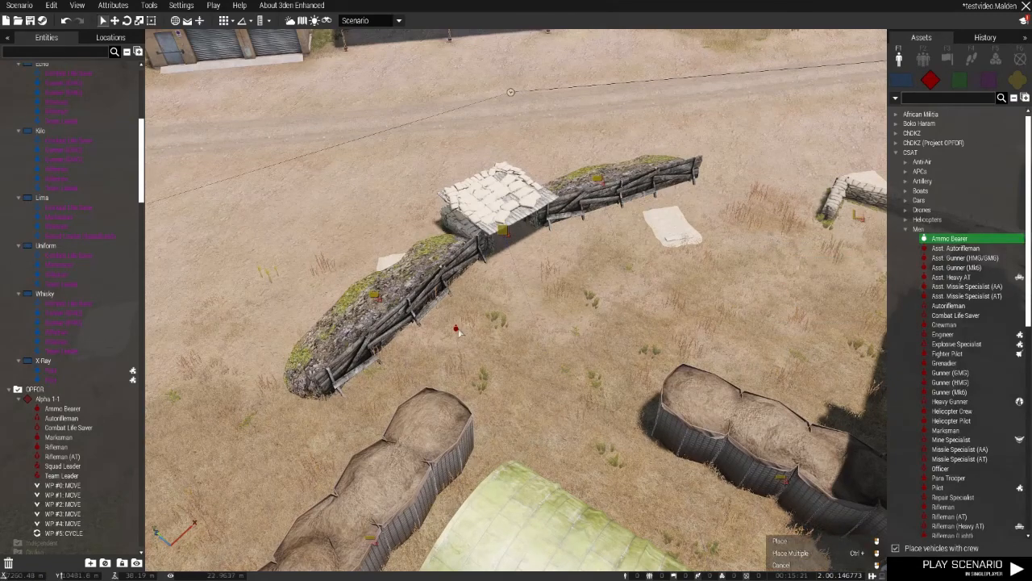
left_click(457, 329)
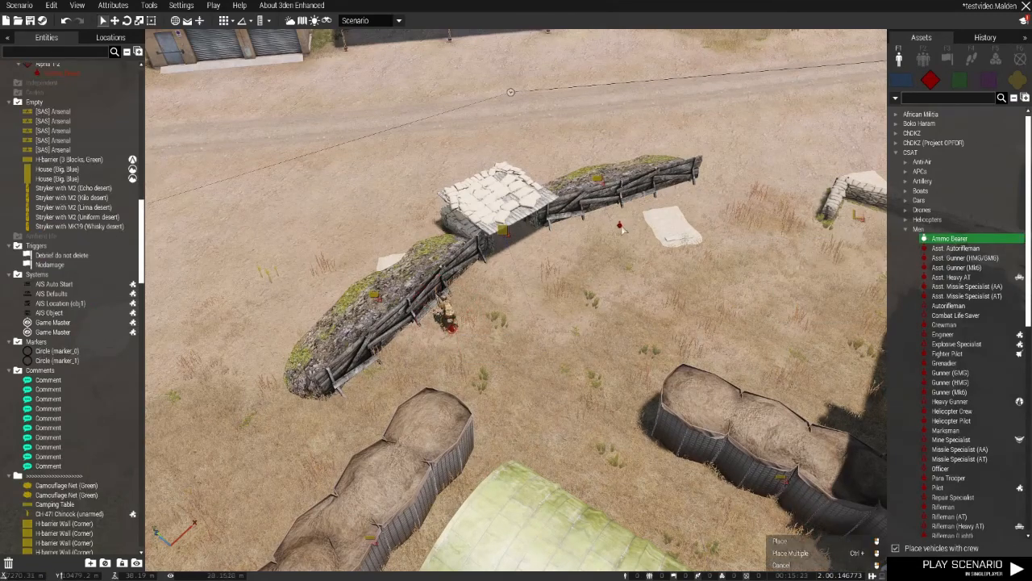
left_click(621, 230)
- Place an Asst. Missile Specialist (AA) and a Heavy Gunner behind the rampart by the tank wreck, and split the gunner into his own group
right_click_drag(621, 229, 778, 248)
key("w")
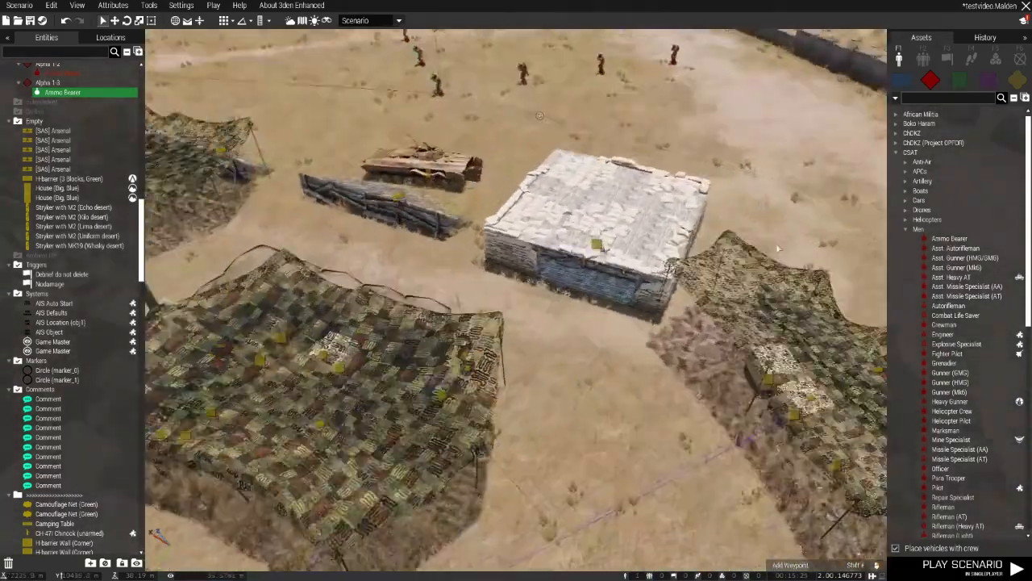
left_click(965, 287)
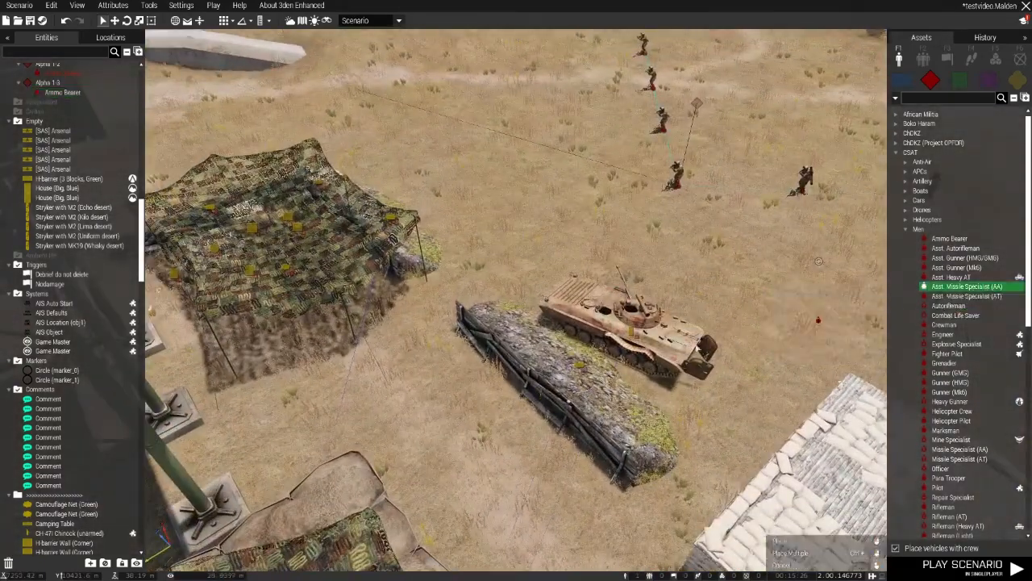
left_click(464, 375)
left_click(950, 401)
left_click(562, 482)
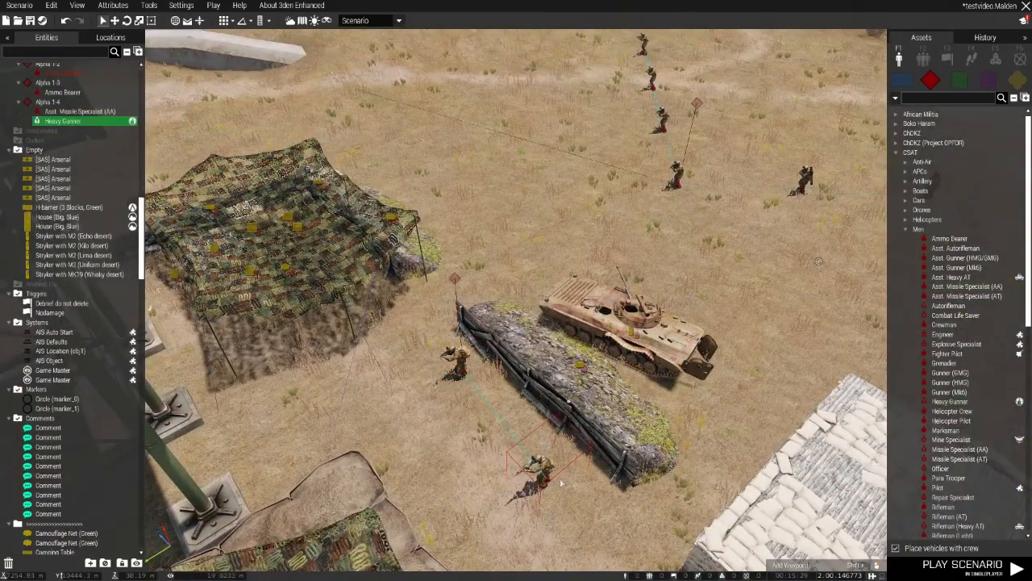
left_click_drag(549, 478, 797, 416, "ctrl")
left_click(730, 399)
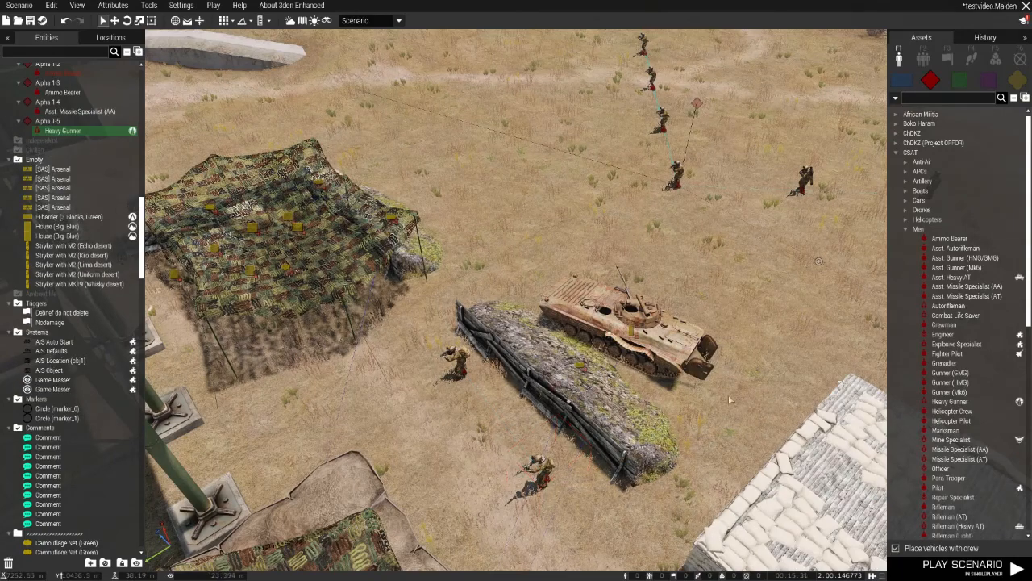
- Rotate the missile specialist, the Heavy Gunner and both Ammo Bearers to face outward over their ramparts
right_click_drag(497, 364, 548, 296)
left_click(551, 298)
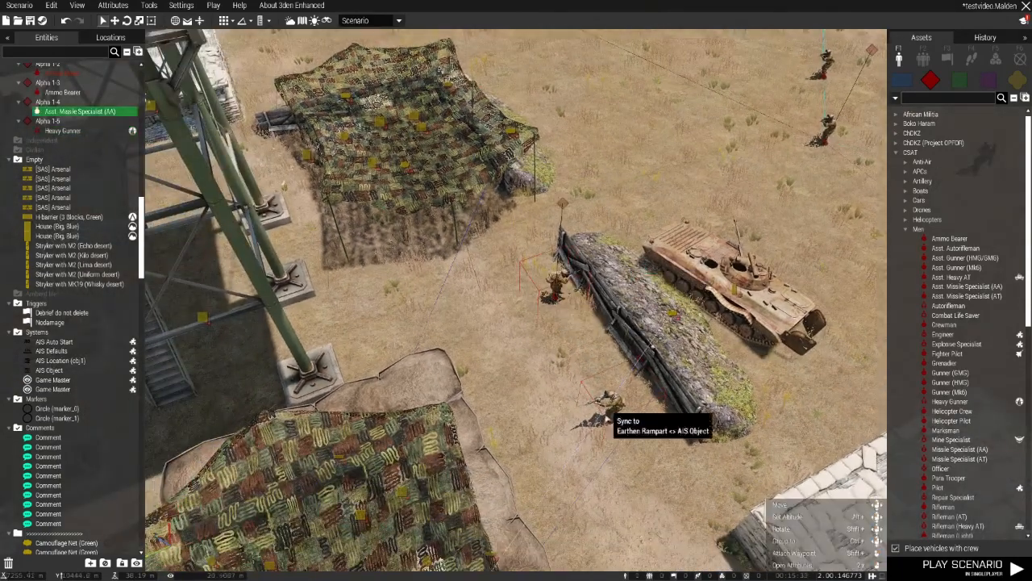
left_click(613, 414)
right_click_drag(612, 413, 611, 354)
key("w")
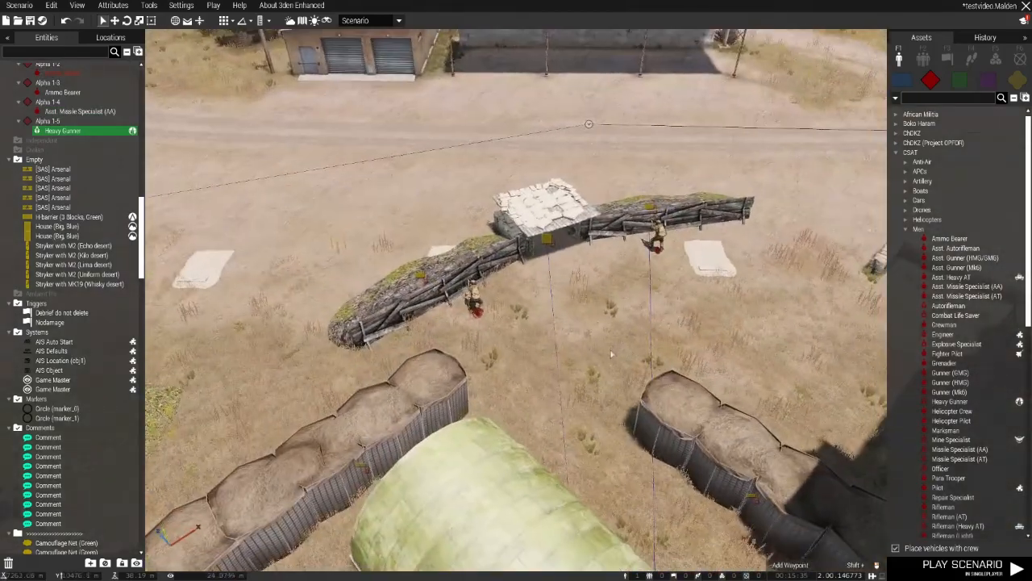
left_click(481, 311)
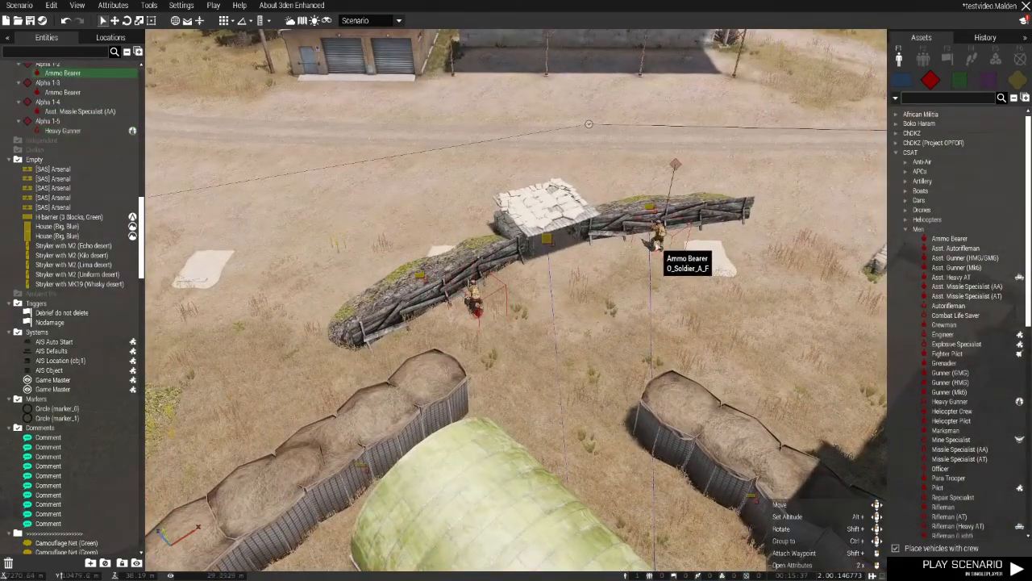
left_click(658, 244)
key("s")
right_click_drag(658, 245, 763, 189)
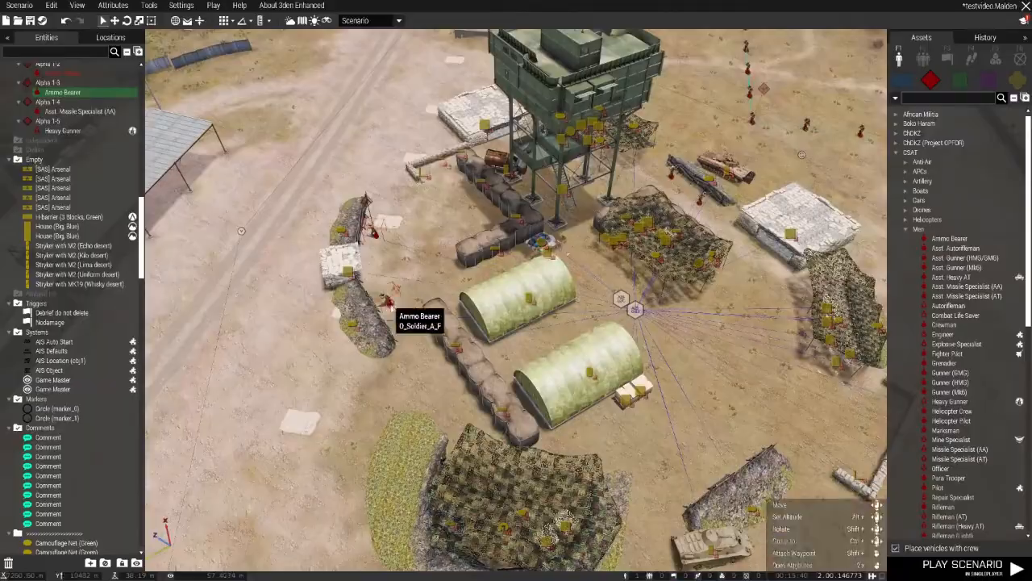
- Remove the Player assignment from the Ammo Bearer behind the rampart near the barracks
double_click(394, 305)
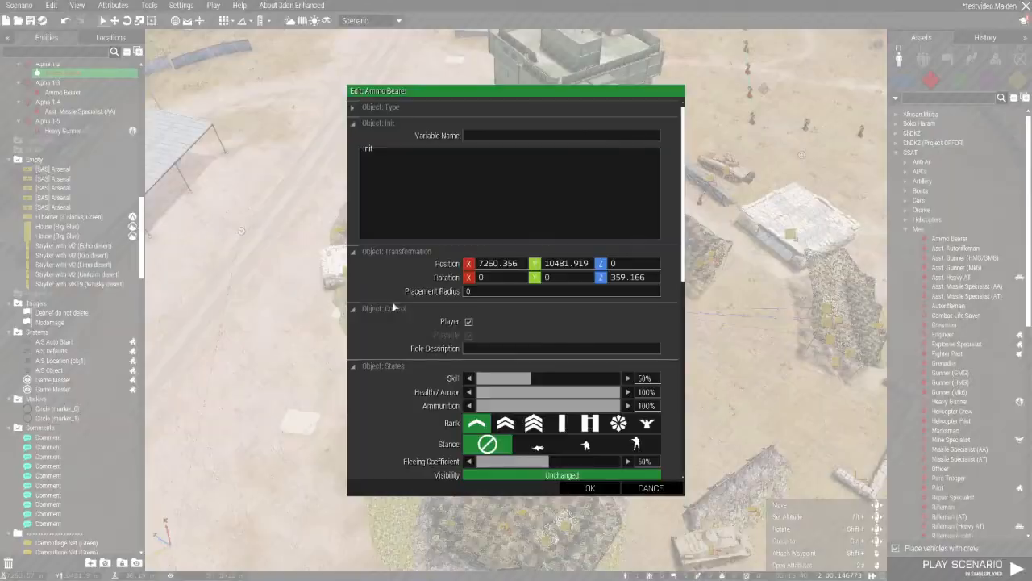
left_click(469, 321)
left_click(589, 487)
- Place an AIS Group module beside the AIS Location and AIS Object modules, between the barracks and the camouflage net
key("s")
right_click_drag(418, 400, 394, 395)
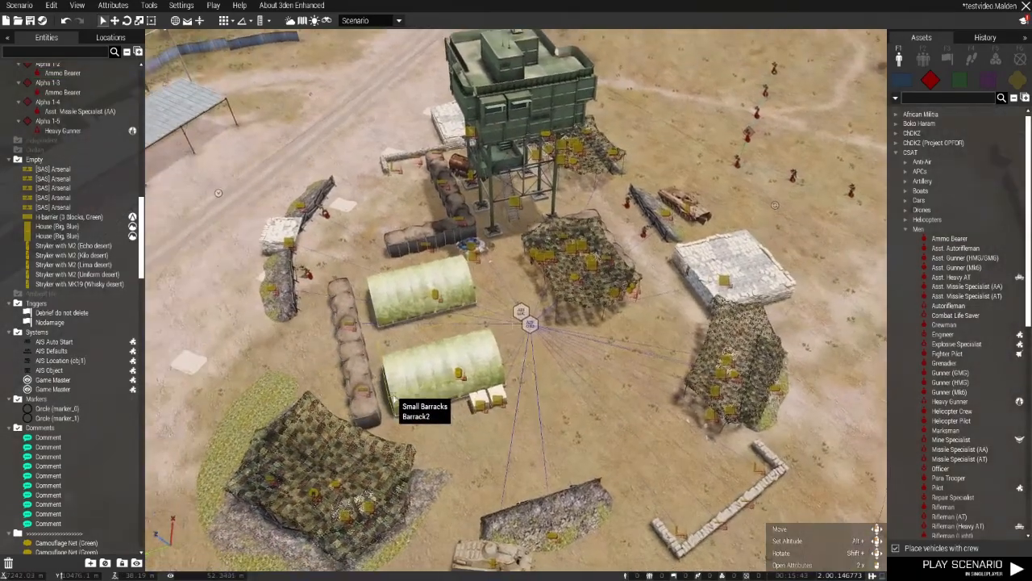
key("d")
left_click(998, 58)
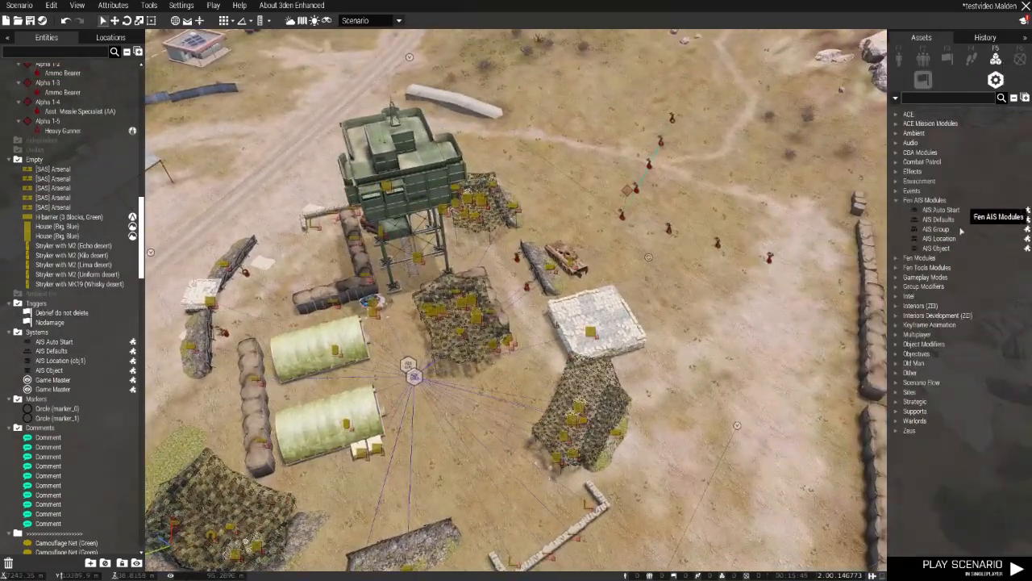
left_click(937, 231)
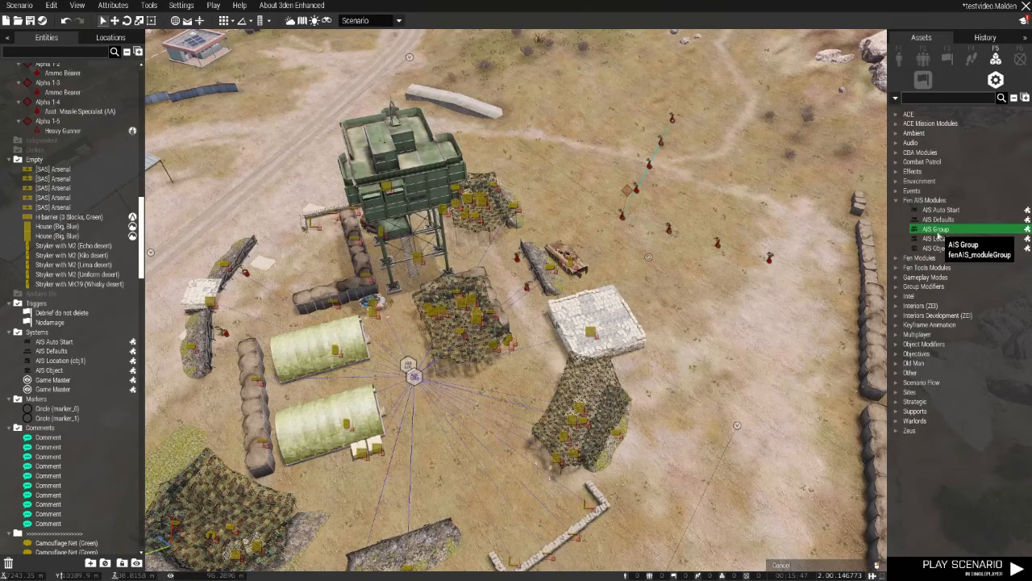
scroll(406, 347, "up", 5)
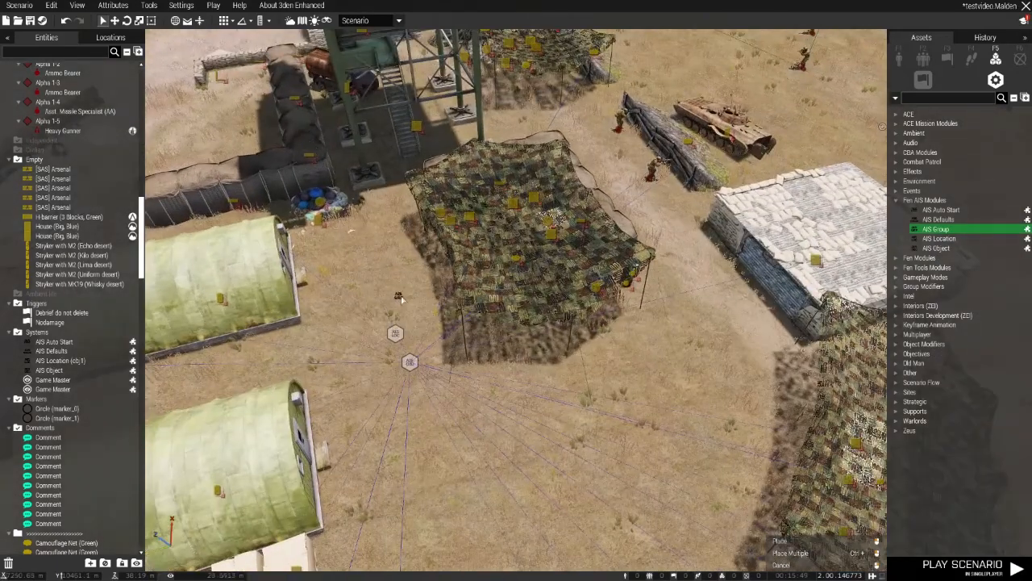
left_click(389, 296)
- Set the AIS Group module's Owning Location to obj1, Behaviour to Safe and Save groups load out to Yes
double_click(397, 297)
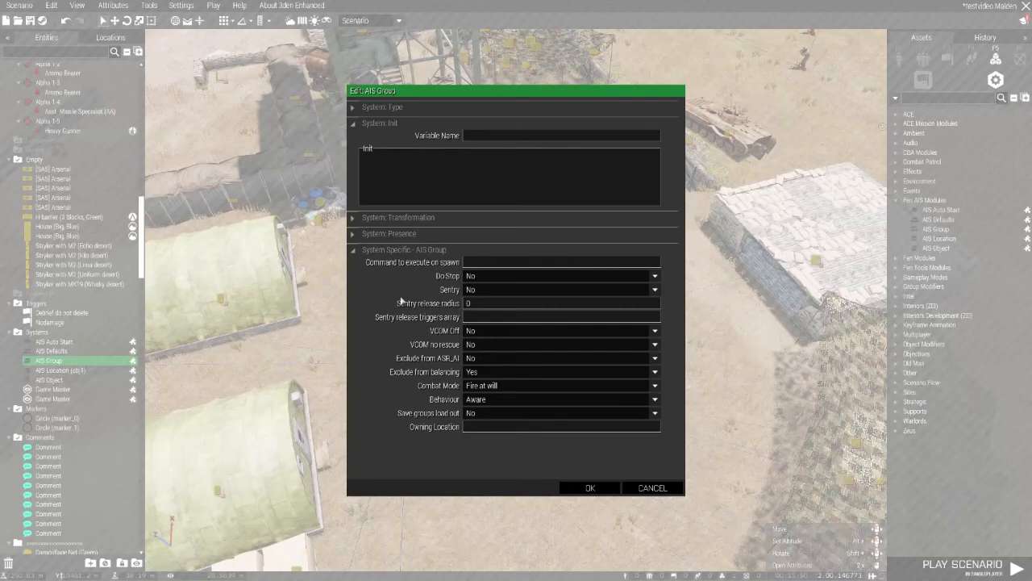
left_click(473, 425)
type("obj1")
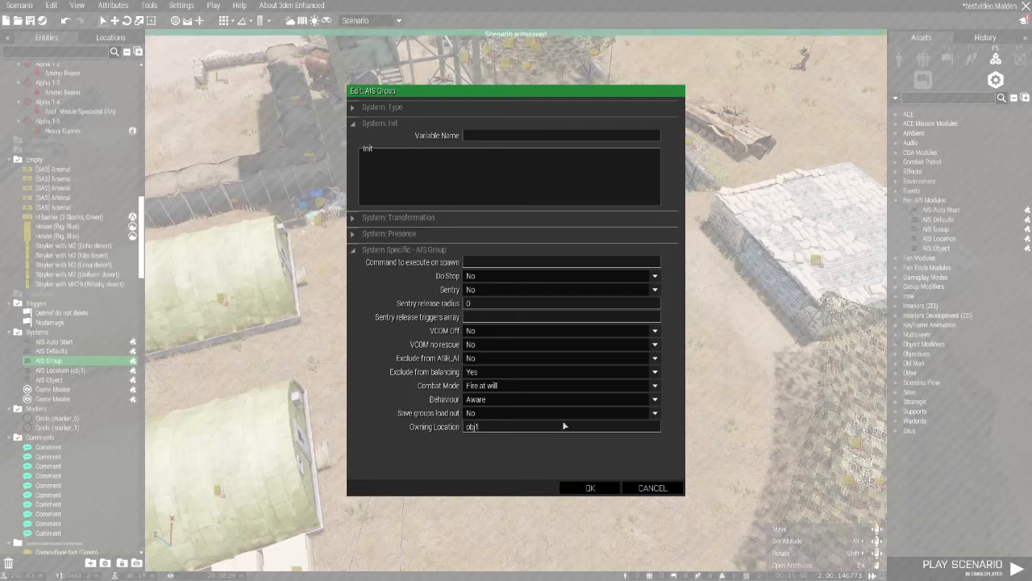
left_click(469, 403)
left_click(480, 420)
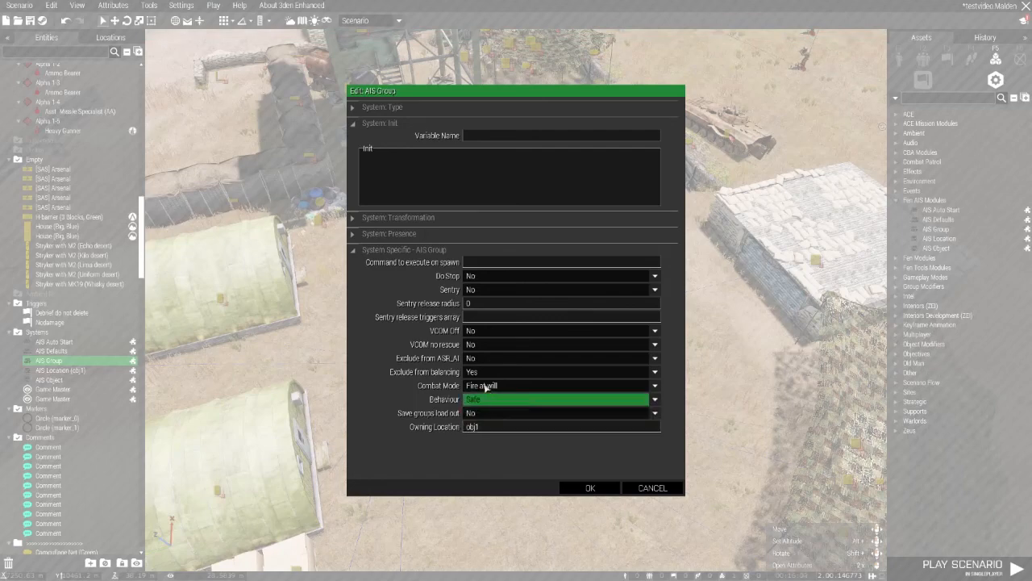
left_click(482, 413)
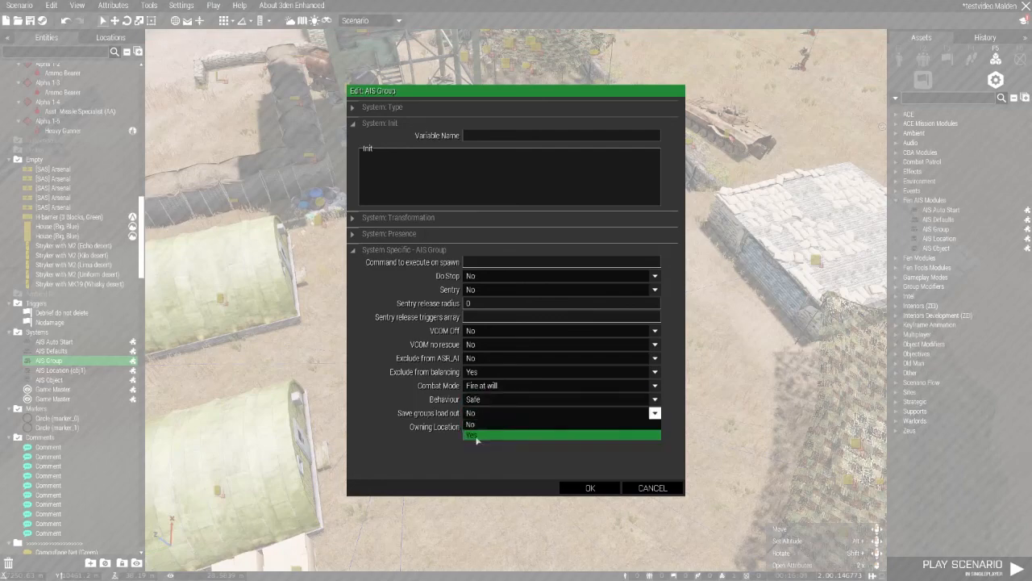
left_click(478, 435)
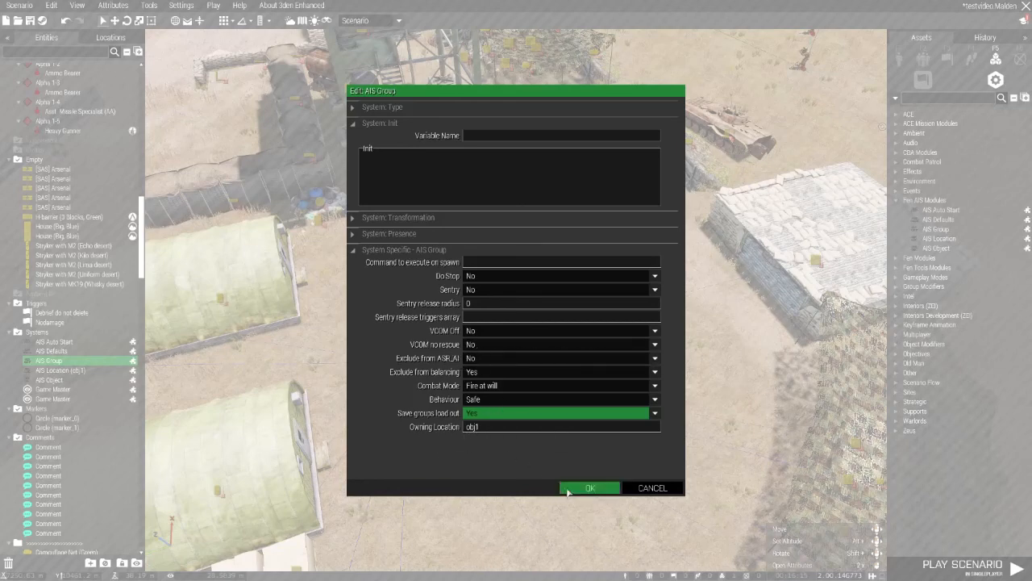
- Set the AIS Group's Sentry option to Yes with a sentry release radius of 100, and apply the settings
left_click(473, 292)
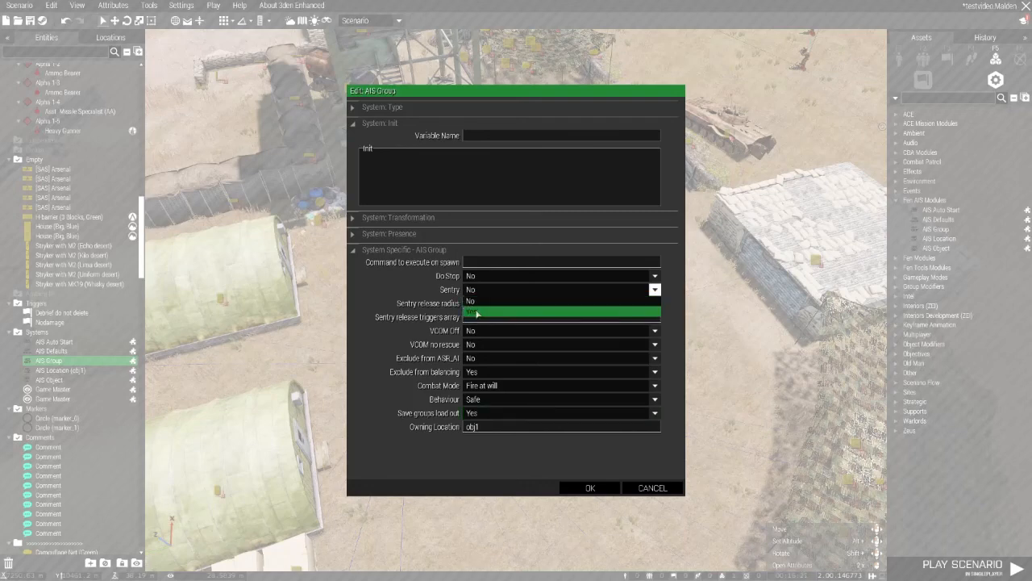
left_click(477, 313)
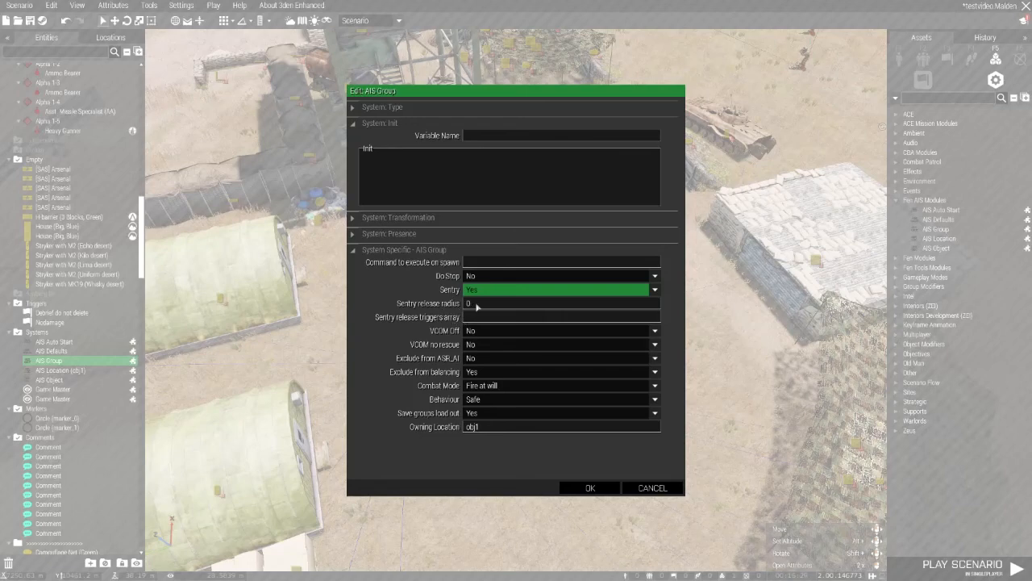
left_click(467, 305)
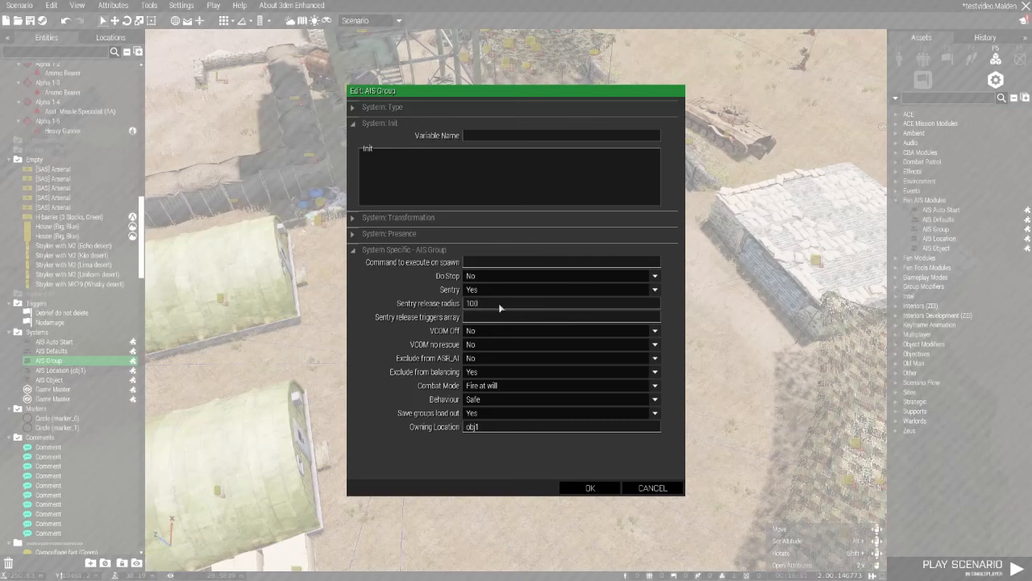
left_click(604, 489)
left_click(703, 345)
- Sync the CSAT patrol's Squad Leader to the AIS Group module
scroll(703, 346, "down", 6)
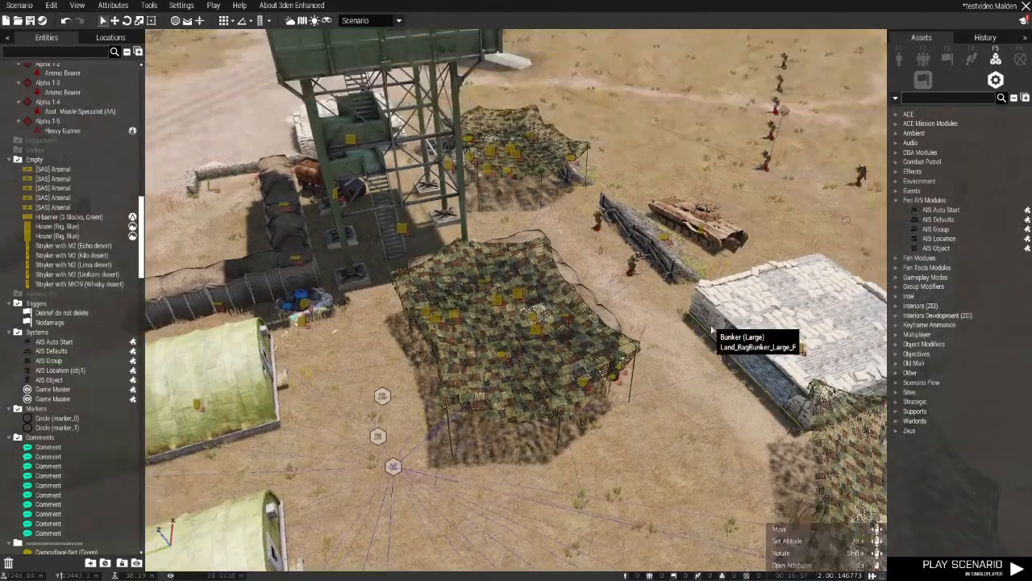
scroll(703, 332, "up", 4)
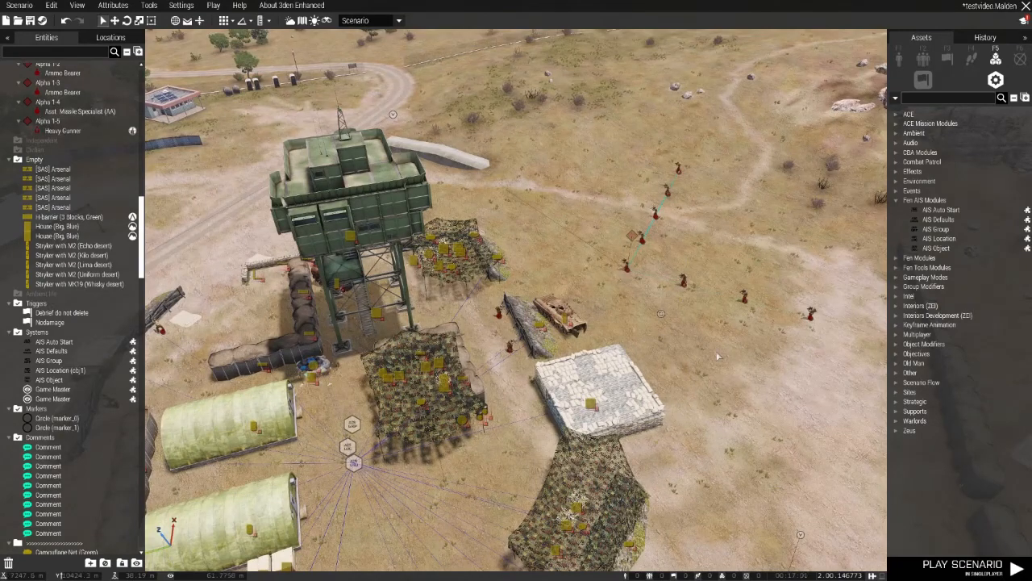
right_click(628, 270)
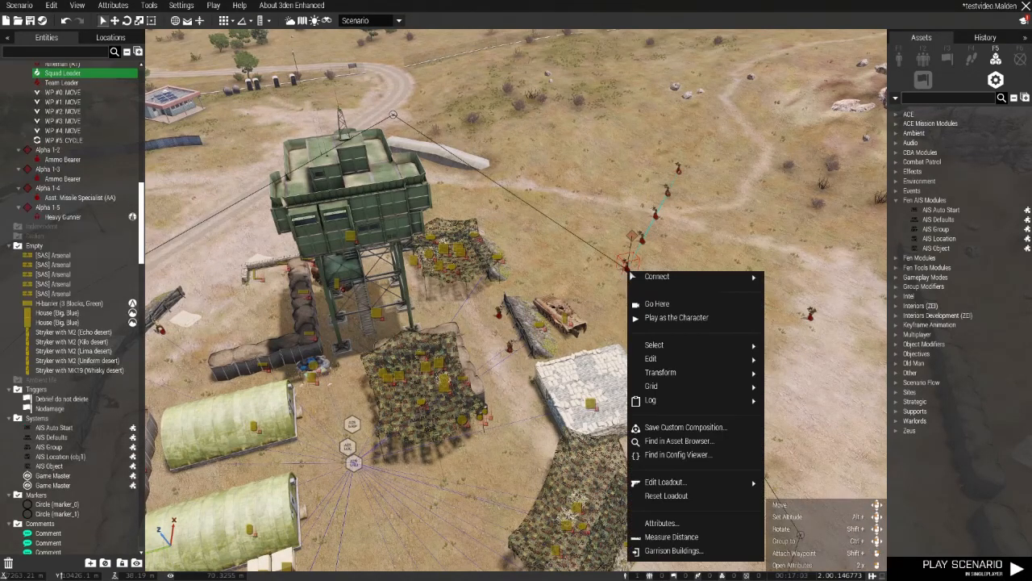
mouse_move(636, 278)
left_click(599, 279)
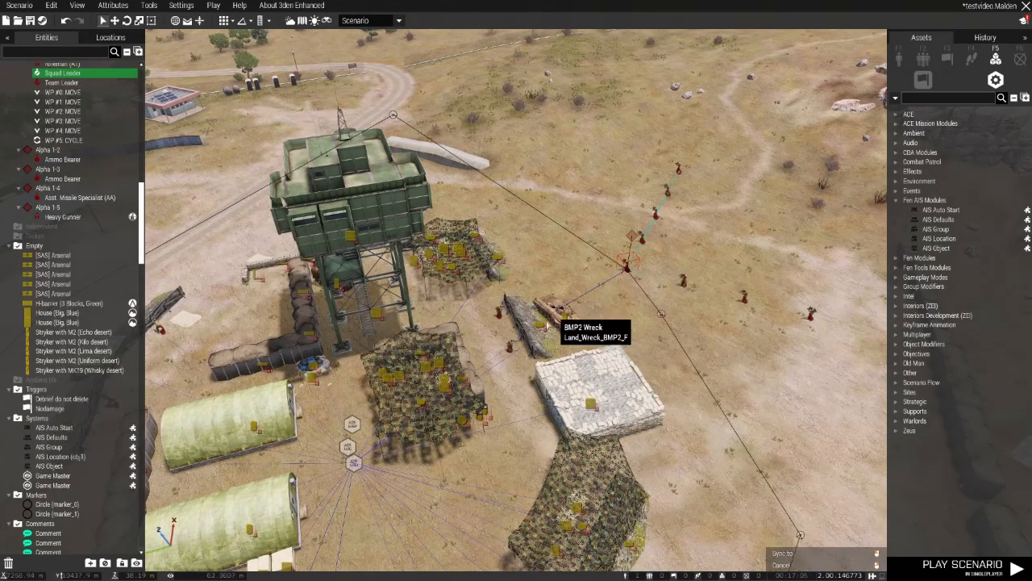
left_click(351, 442)
left_click(654, 338)
- Sync both Ammo Bearers, the Heavy Gunner and the Asst. Missile Specialist (AA) behind the ramparts to the AIS Group module
right_click_drag(654, 338, 614, 320)
key("w")
key("s")
key("d")
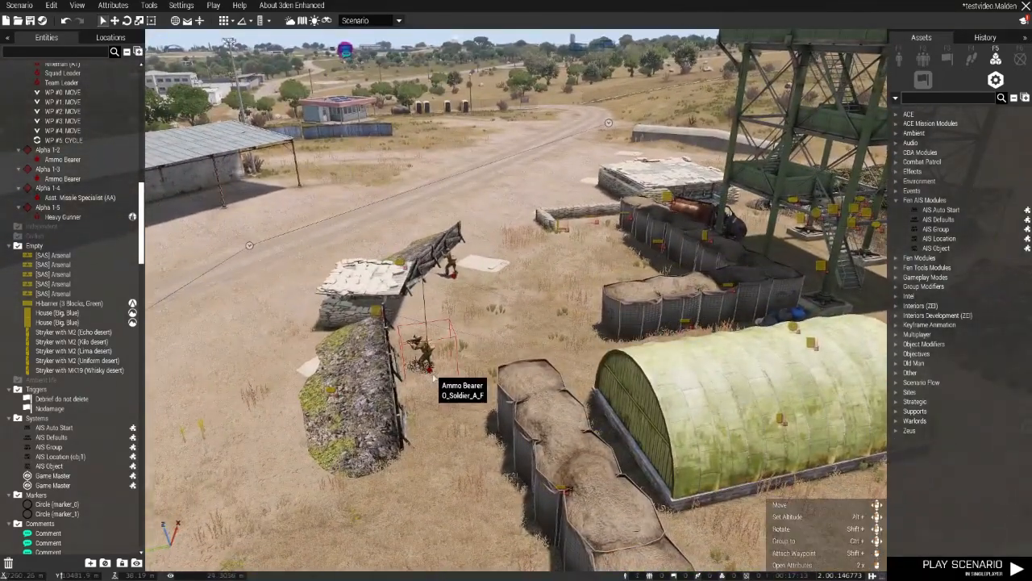
left_click(436, 377)
left_click(468, 272, "ctrl")
key("d")
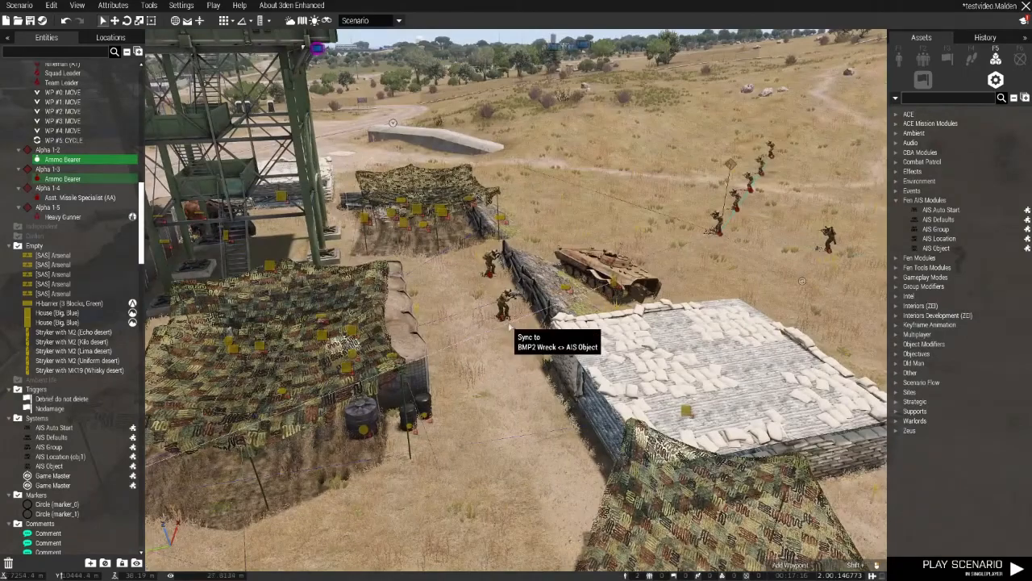
left_click(508, 323, "ctrl")
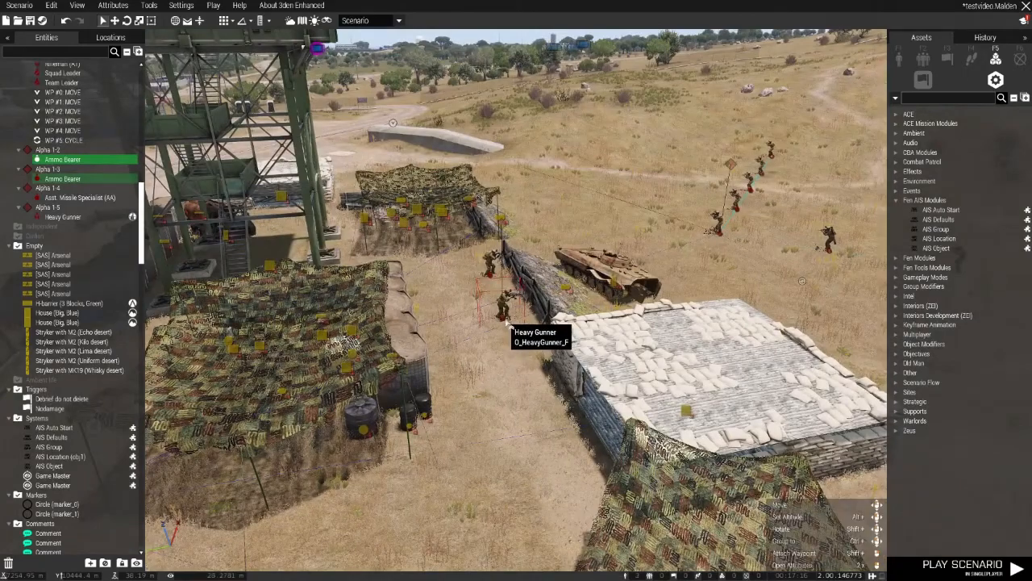
left_click(488, 267, "ctrl")
key("a")
key("q")
right_click_drag(526, 362, 525, 372)
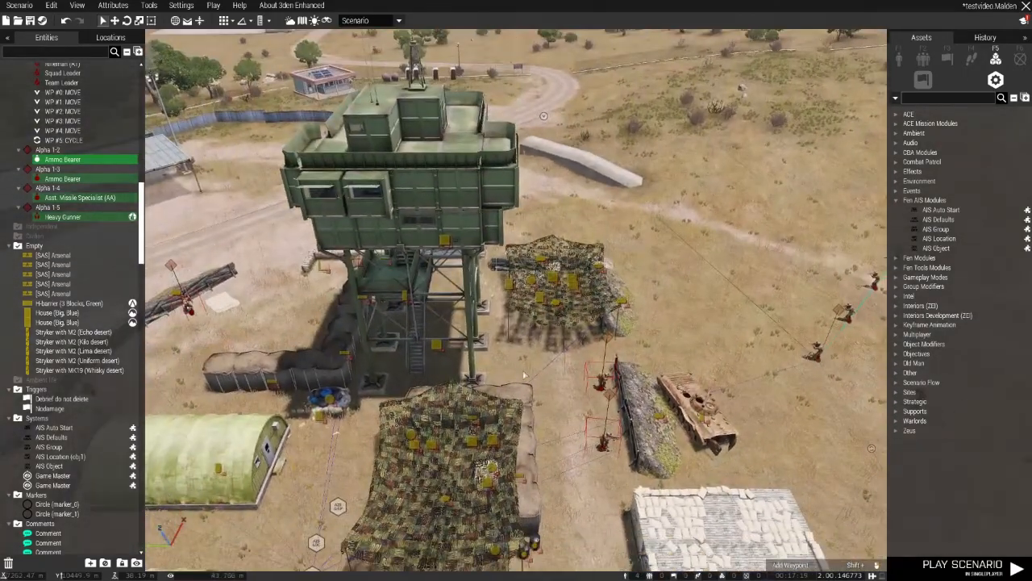
right_click(606, 449)
mouse_move(630, 300)
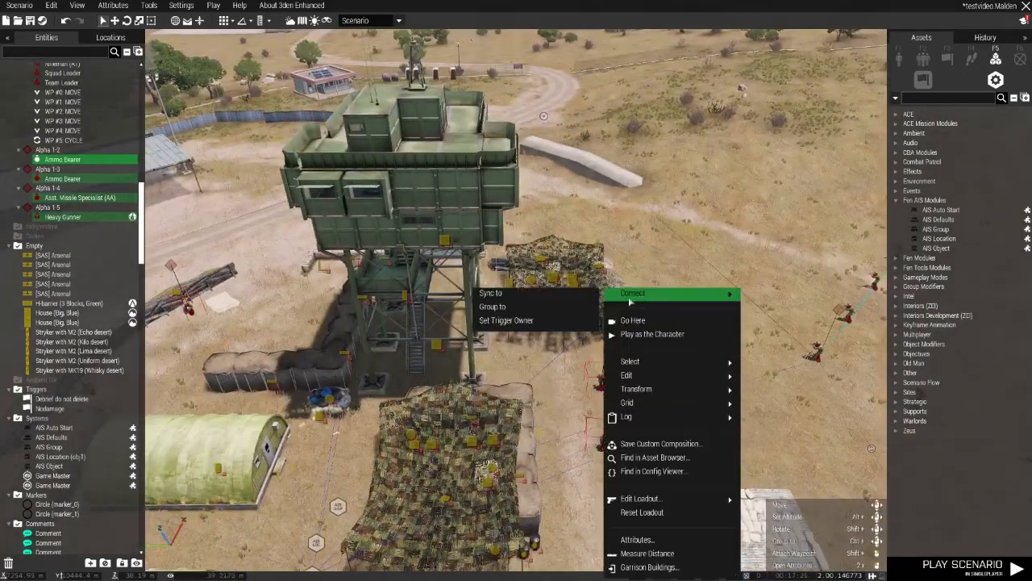
left_click(525, 294)
key("a")
key("s")
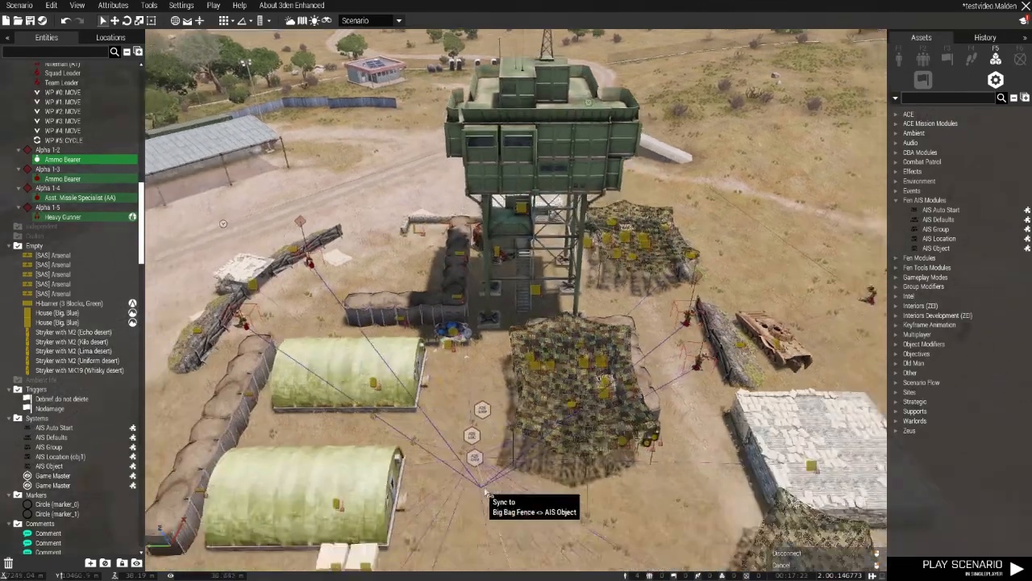
left_click(487, 388)
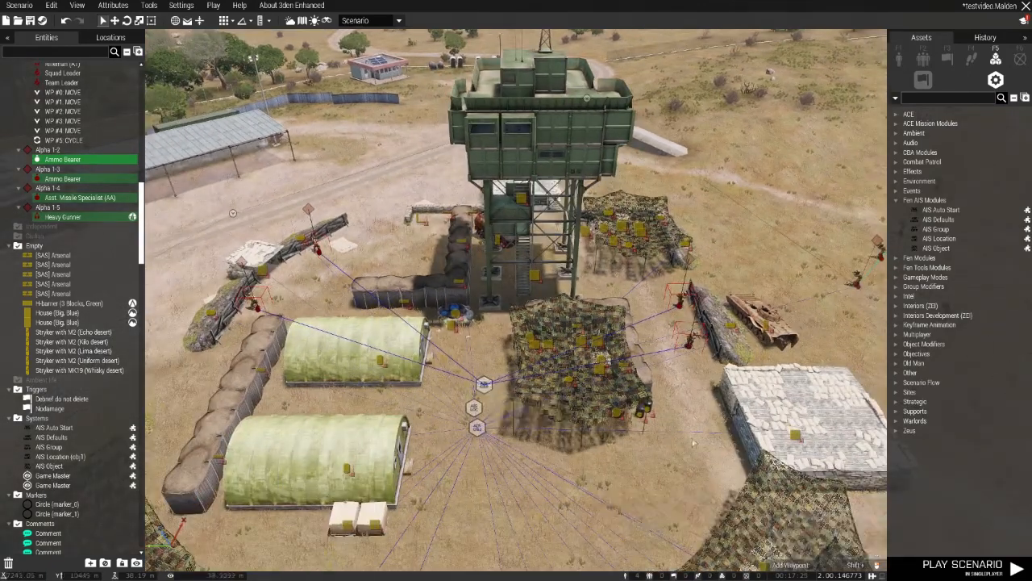
left_click(743, 247)
- Set the obj1 AIS Location module's Activation Radius to 500
key("s")
right_click_drag(743, 247, 653, 322)
scroll(534, 410, "up", 8)
right_click_drag(535, 410, 547, 433)
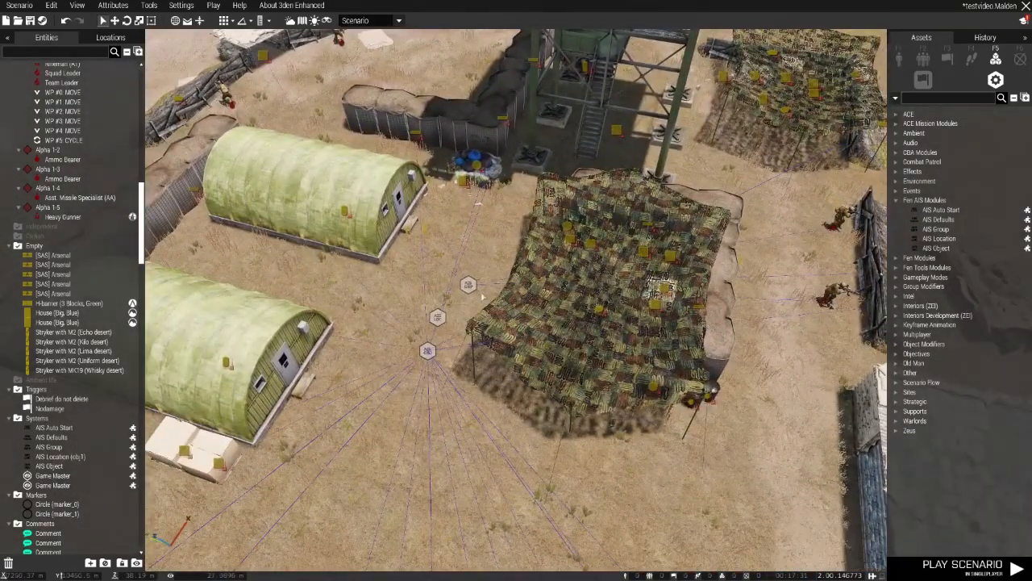
double_click(437, 317)
double_click(473, 263)
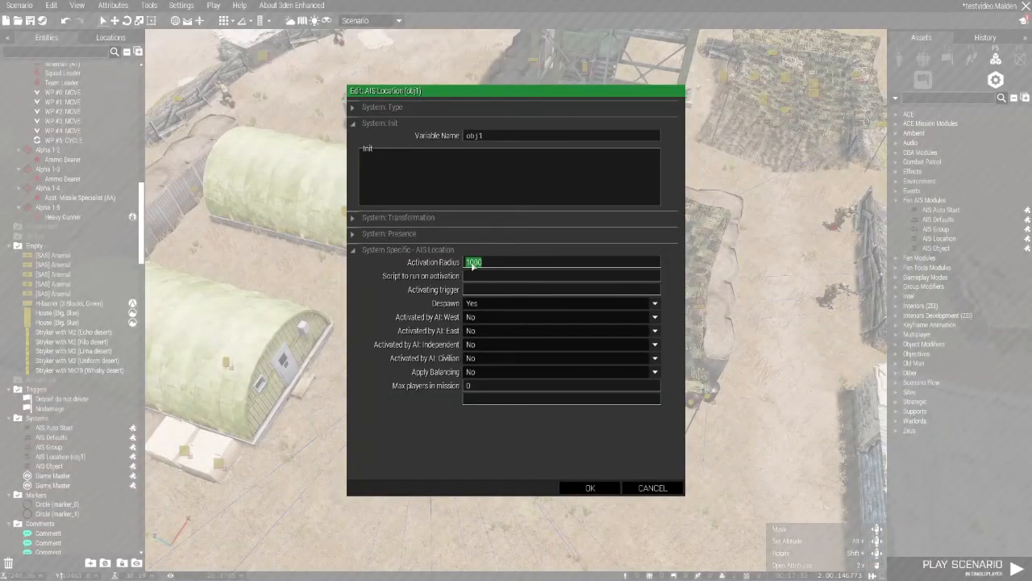
type("500")
key("Return")
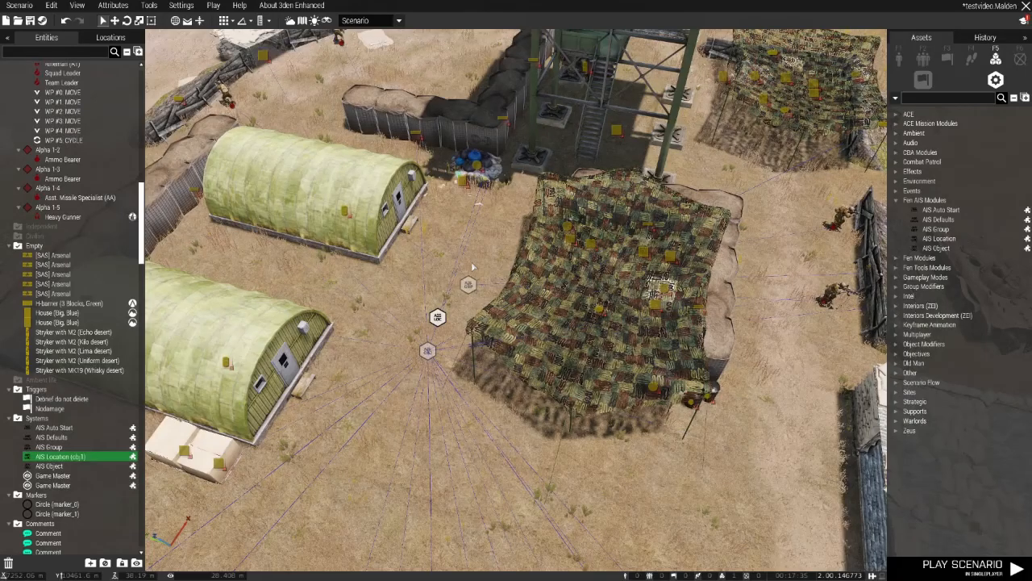
- Place a Ø 500 m trigger next to the AIS Location module and set its size to 500 by 500
left_click(948, 58)
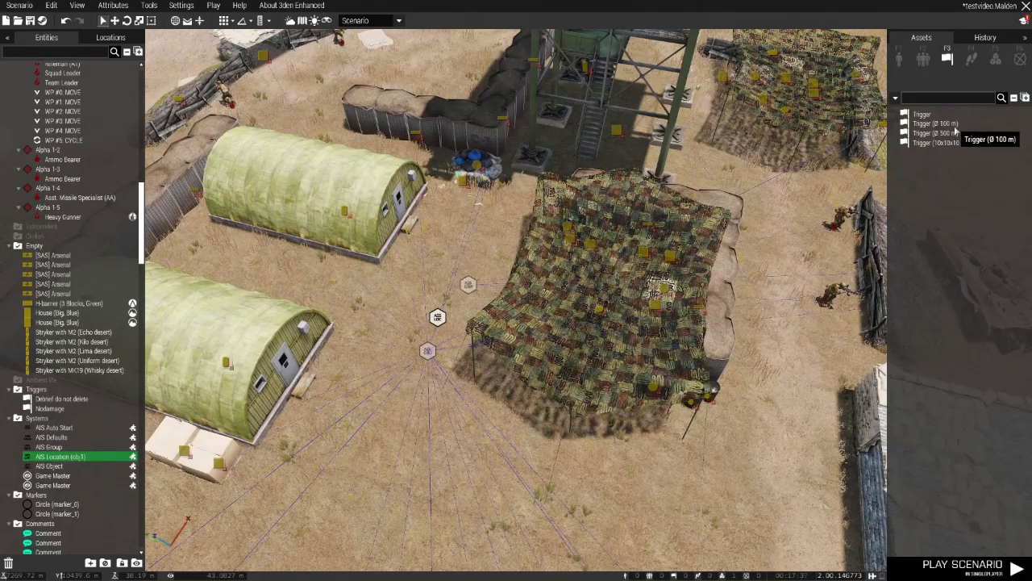
left_click(937, 133)
left_click(449, 325)
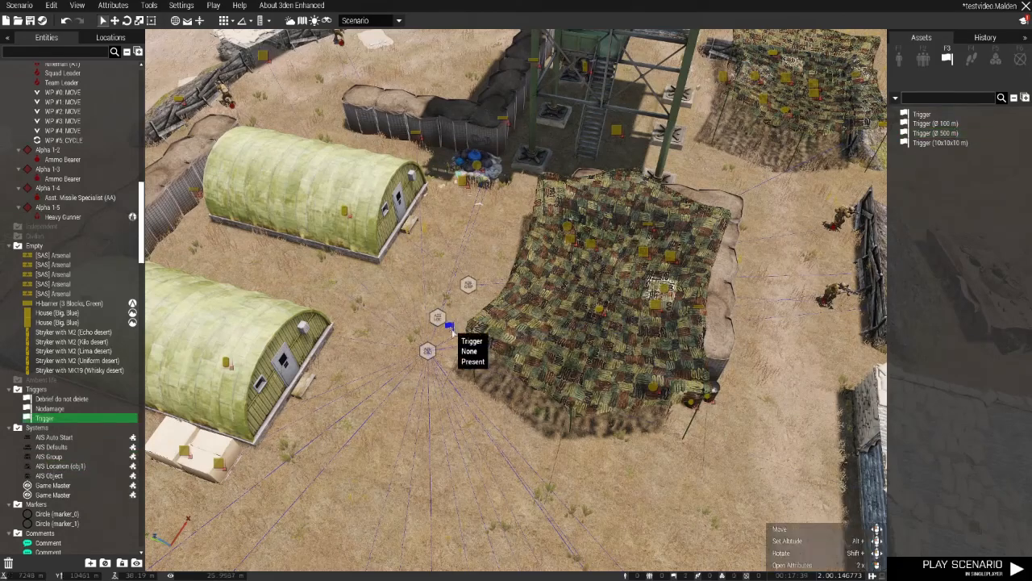
double_click(449, 325)
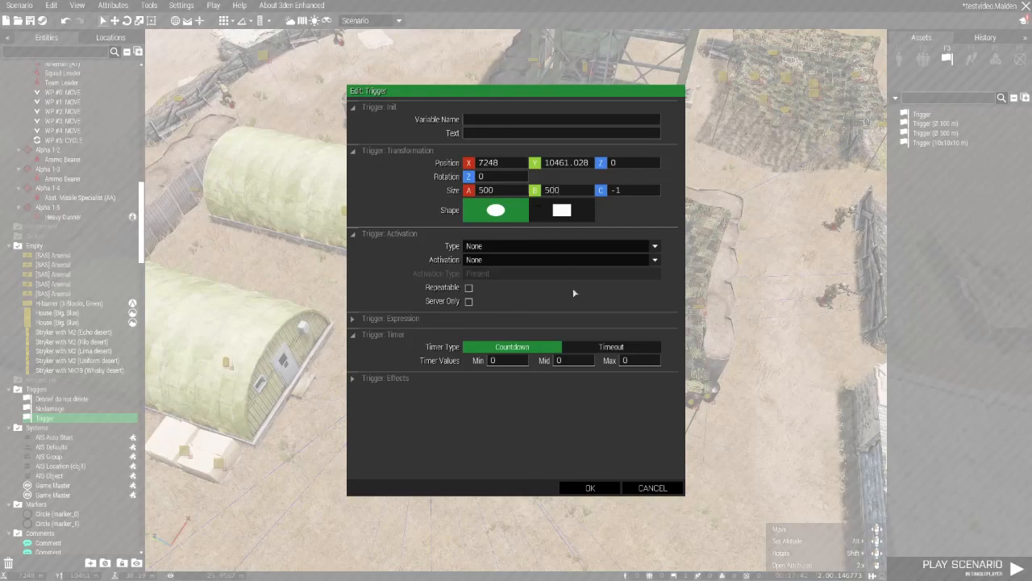
left_click(591, 488)
- Place a Destroy marker on the map at the southern edge of the trigger circle, east of the Radio Station
scroll(537, 437, "down", 5)
key("m")
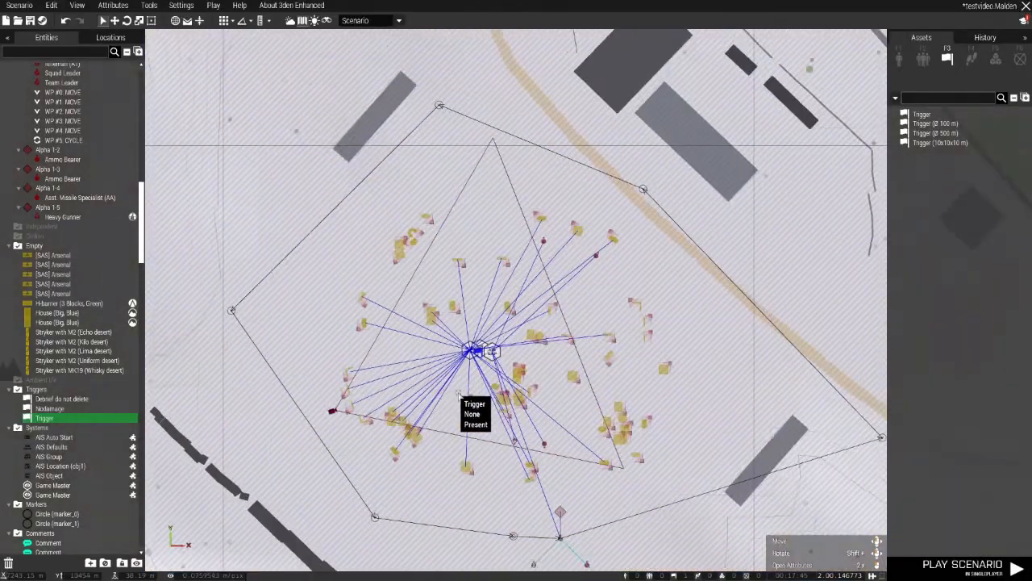
scroll(458, 394, "down", 6)
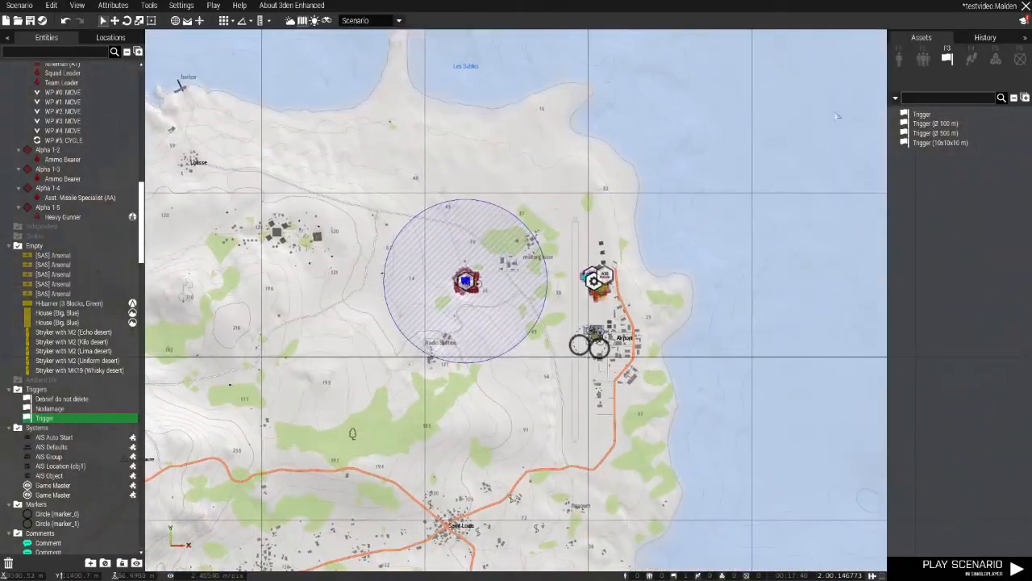
left_click(1020, 59)
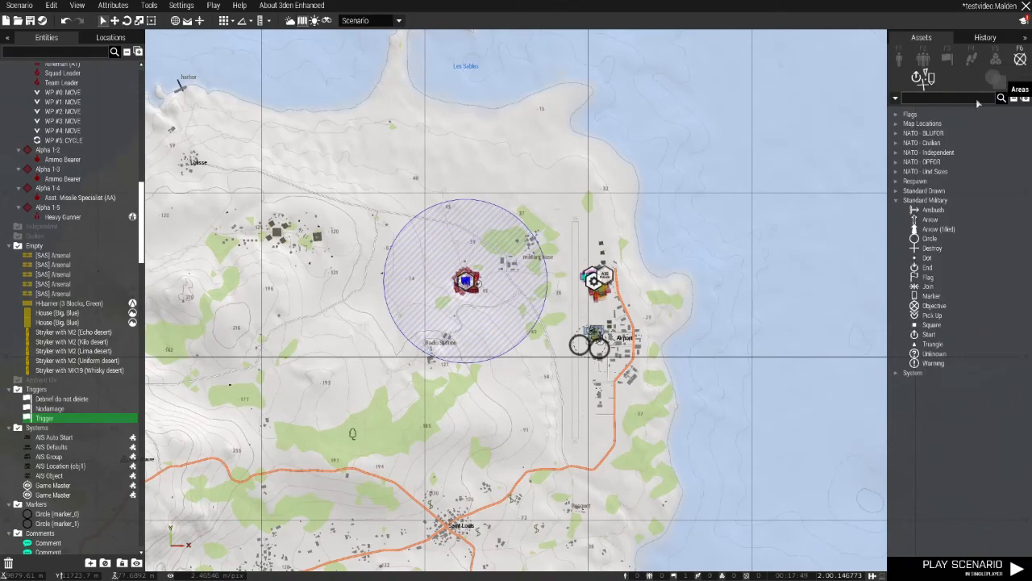
left_click(929, 248)
scroll(535, 348, "up", 8)
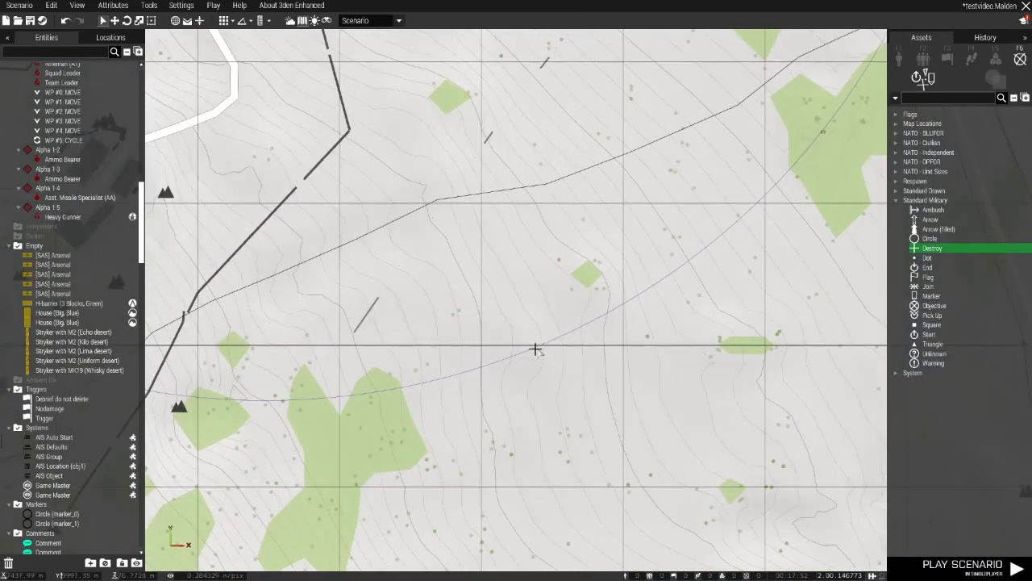
left_click(535, 347)
scroll(546, 412, "down", 4)
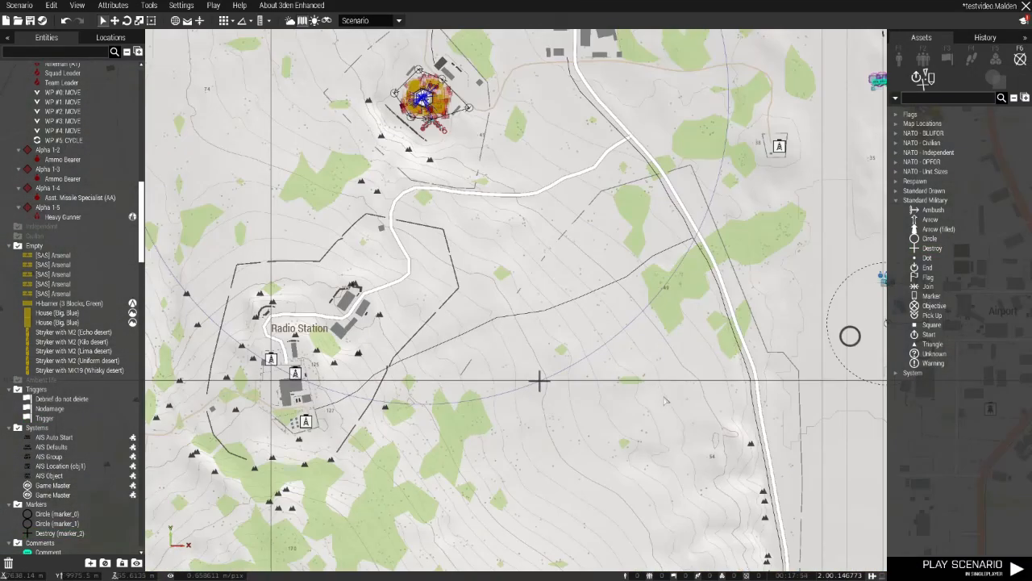
scroll(539, 379, "down", 4)
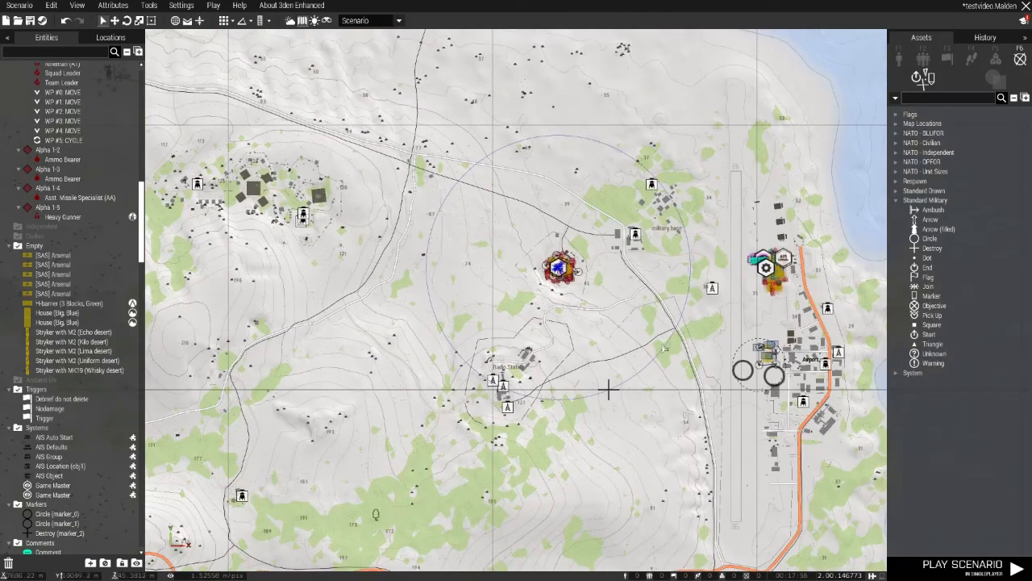
scroll(64, 241, "up", 5)
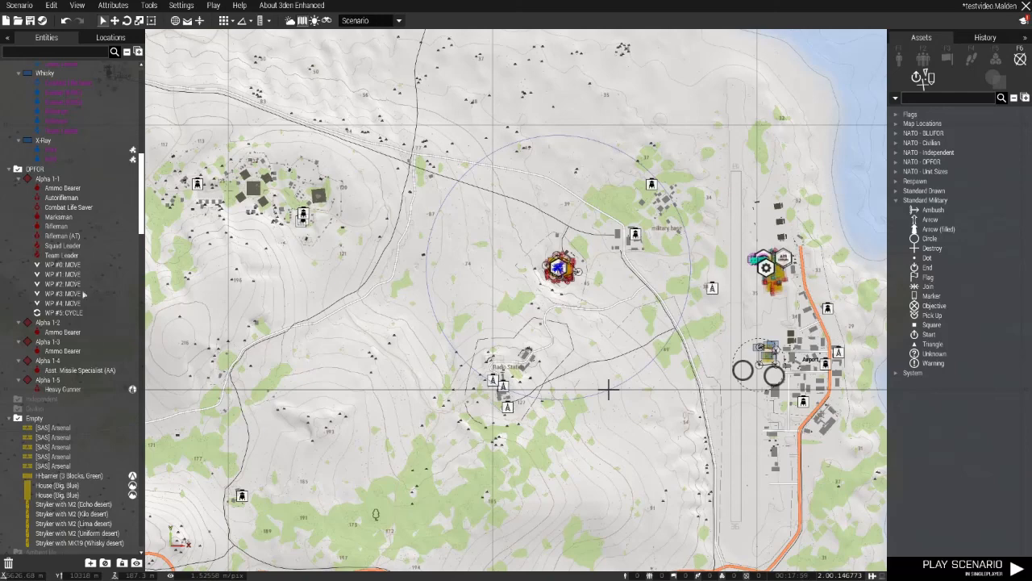
scroll(65, 265, "up", 2)
scroll(94, 383, "up", 4)
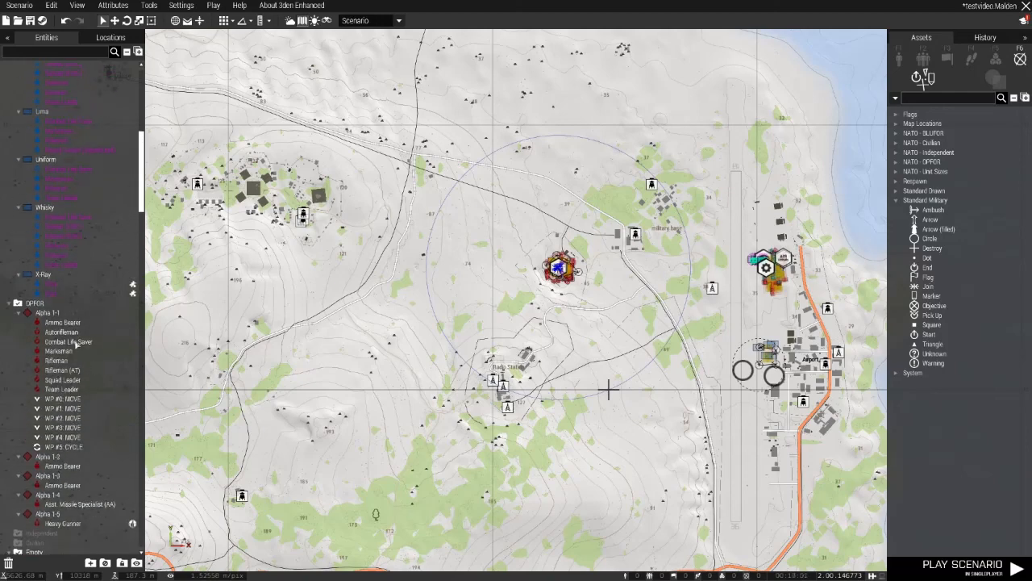
scroll(726, 343, "up", 3)
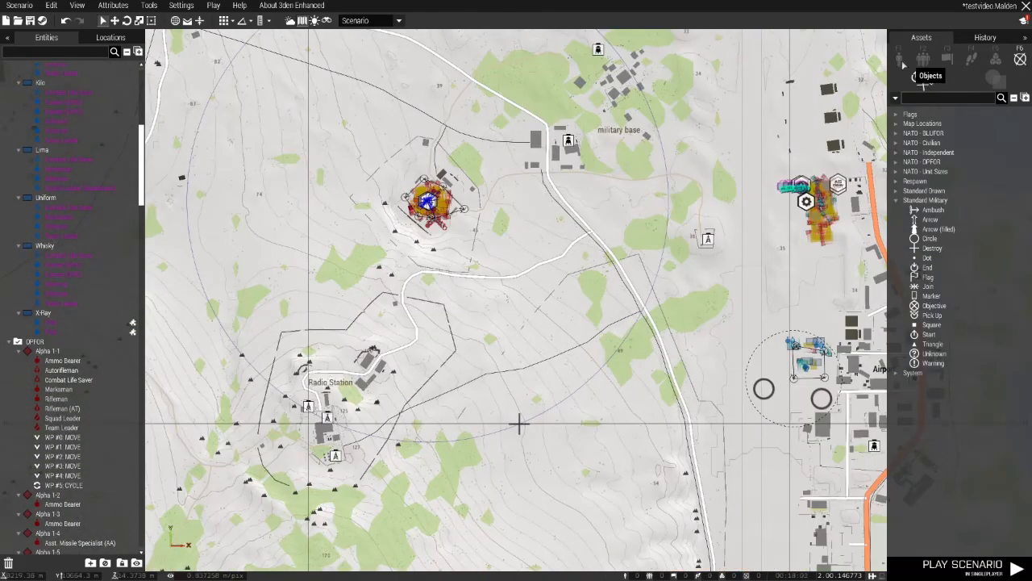
left_click(899, 58)
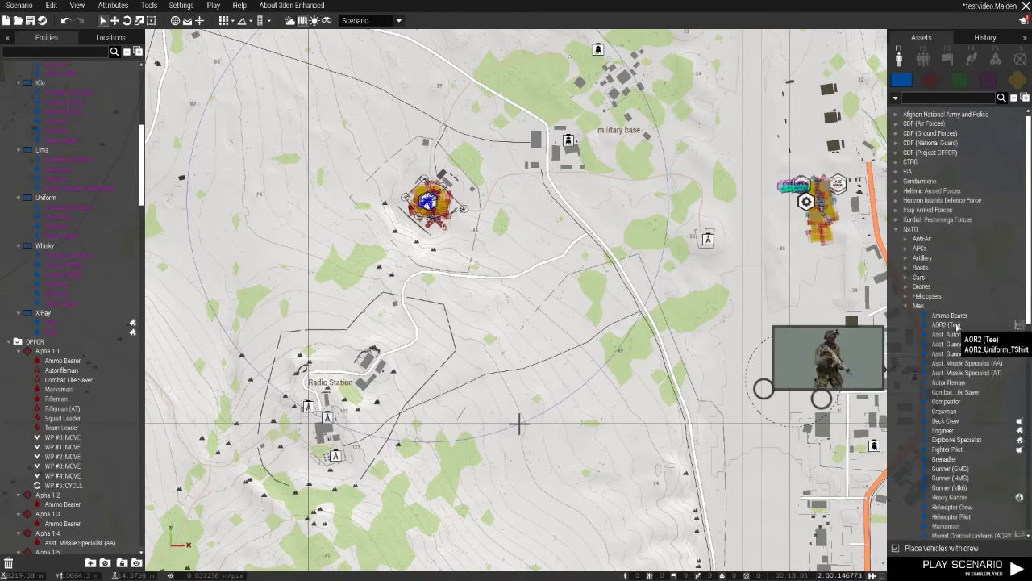
left_click(950, 315)
scroll(507, 470, "up", 3)
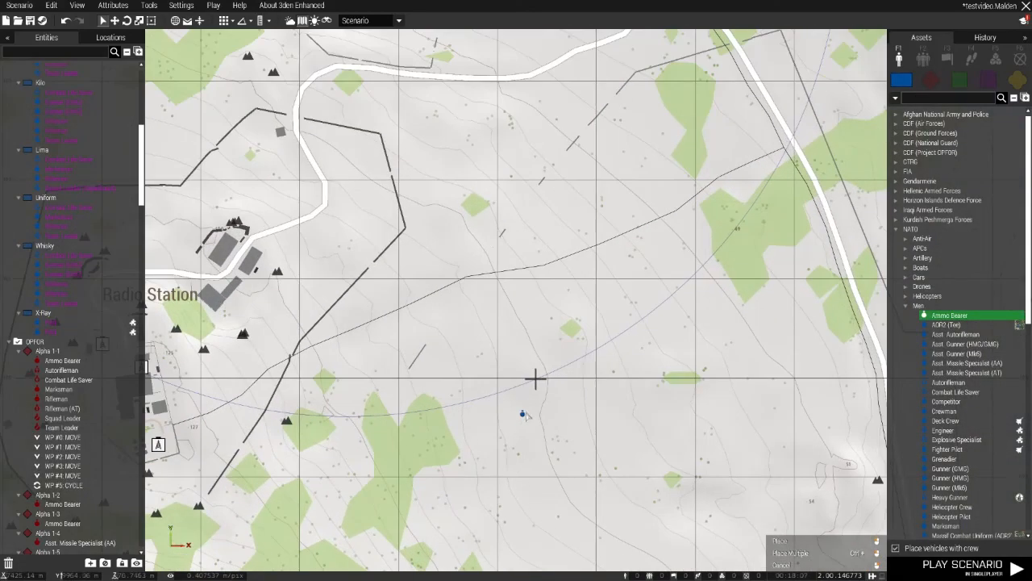
left_click(525, 395)
scroll(528, 400, "up", 3)
scroll(531, 398, "up", 2)
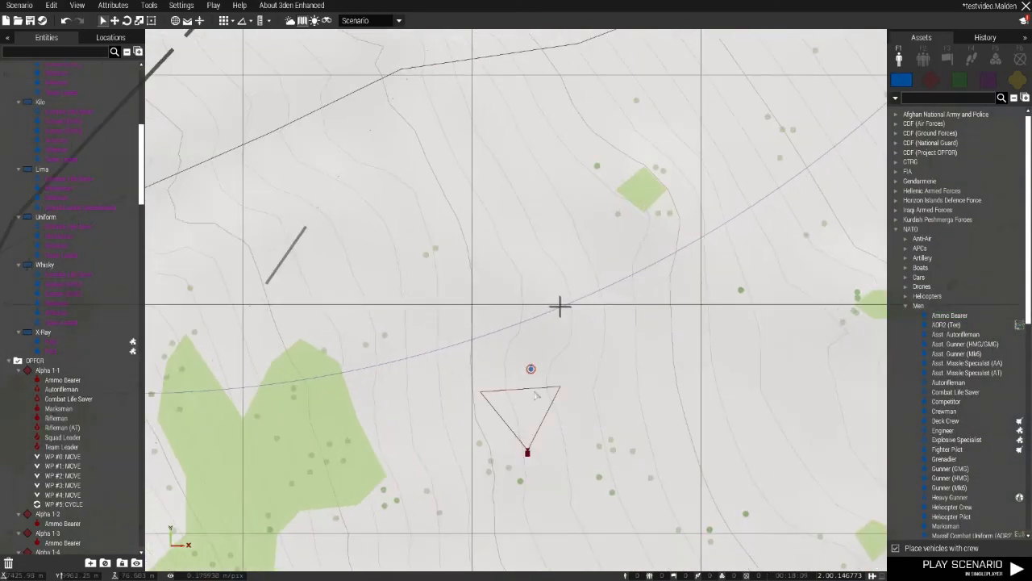
key("m")
key("s")
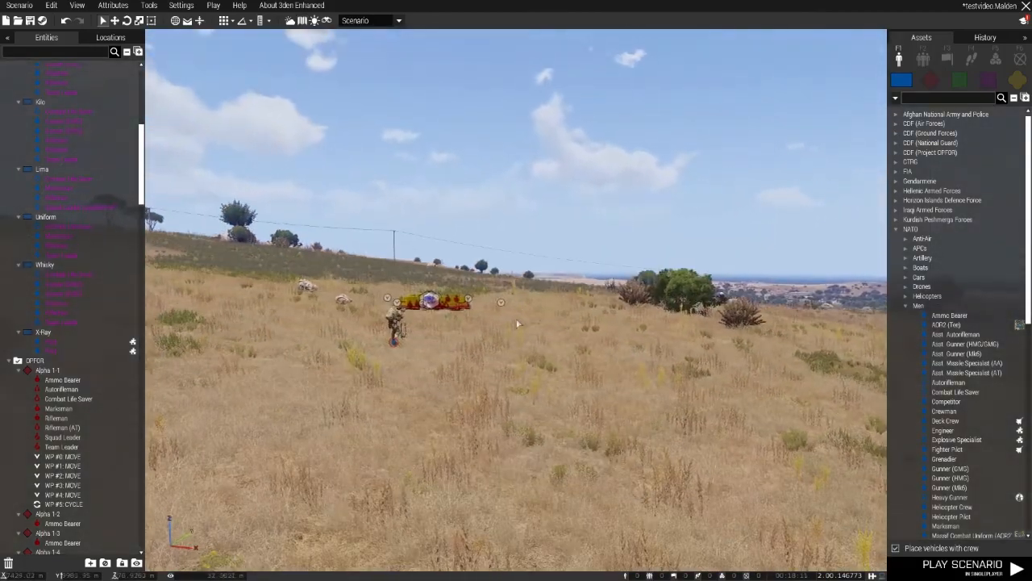
right_click_drag(518, 328, 495, 392)
key("w")
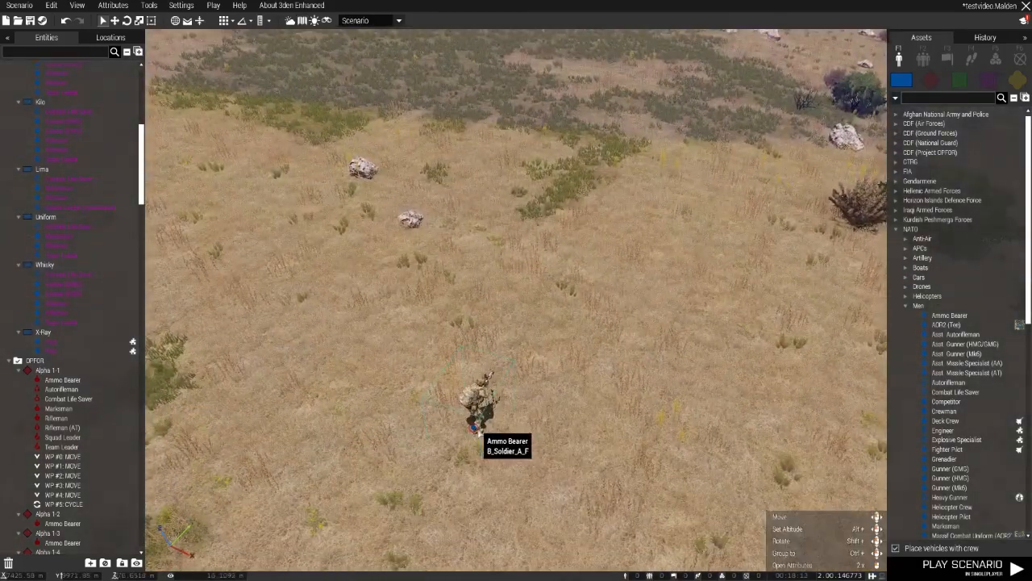
key("Delete")
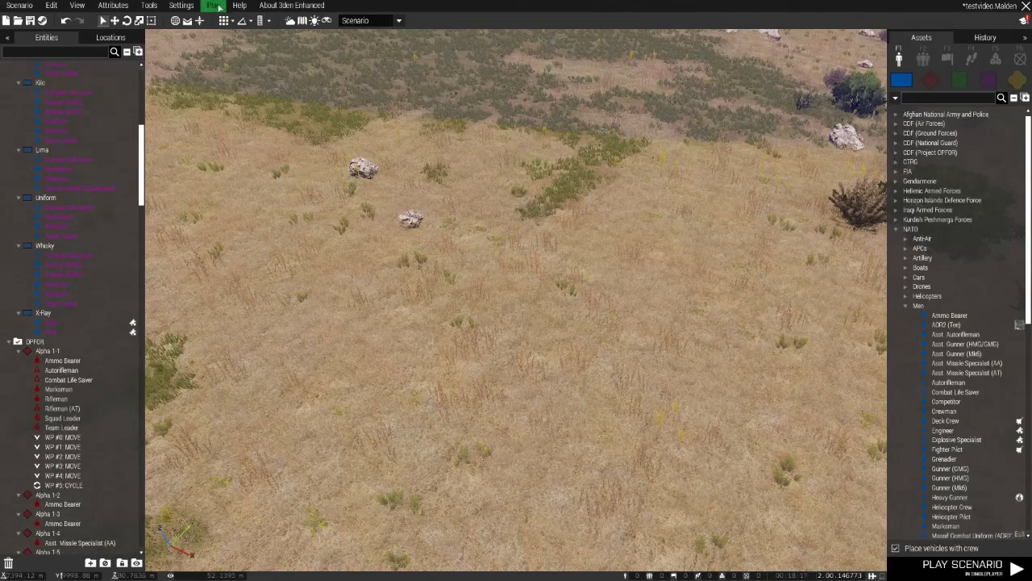
- Set the 2 ic Command Officer (zCurator1) at the airfield as the Player and play the scenario in singleplayer
key("w")
right_click_drag(476, 173, 426, 242)
key("w")
key("z")
key("d")
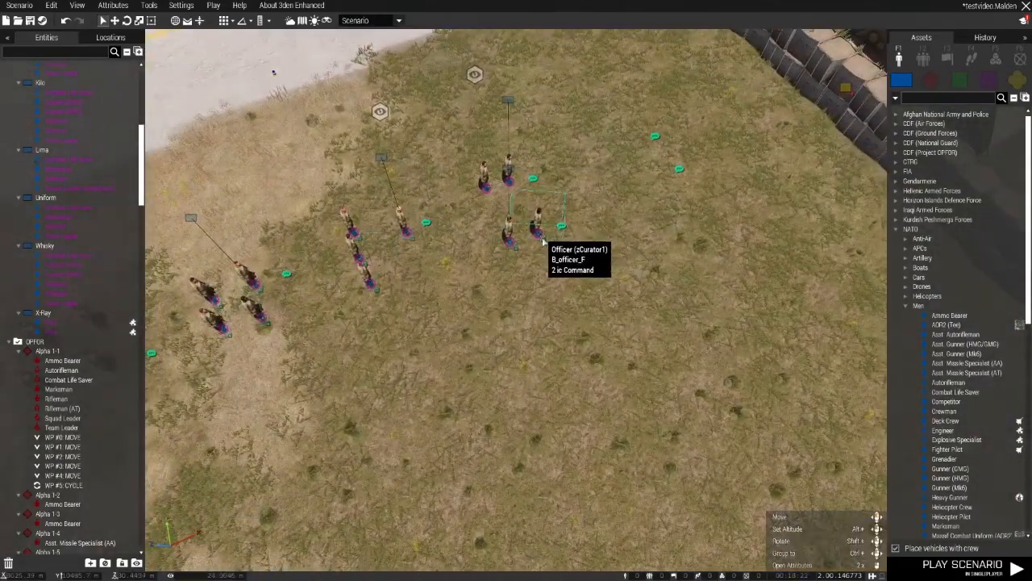
double_click(542, 240)
left_click(468, 321)
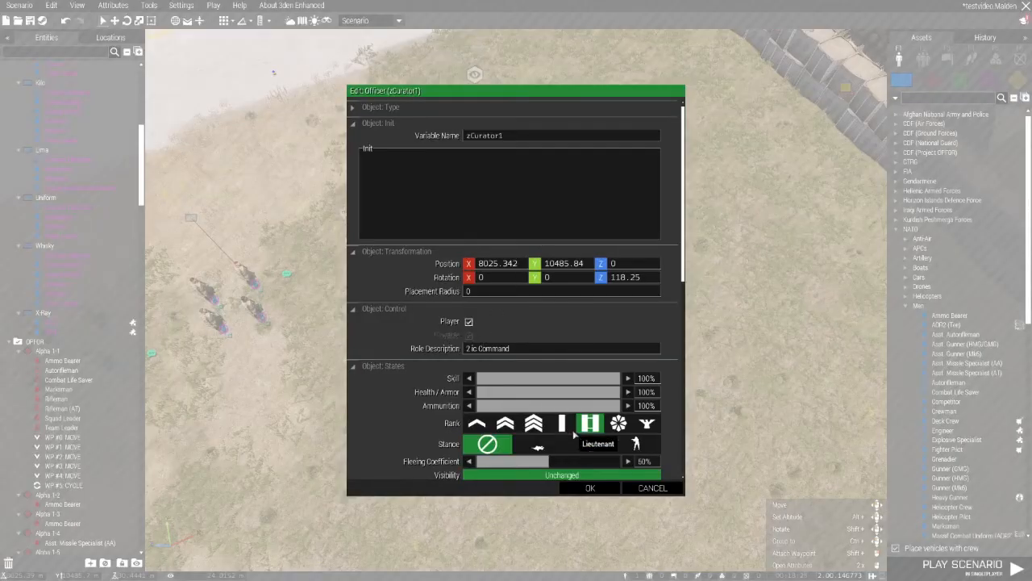
left_click(590, 488)
left_click(951, 568)
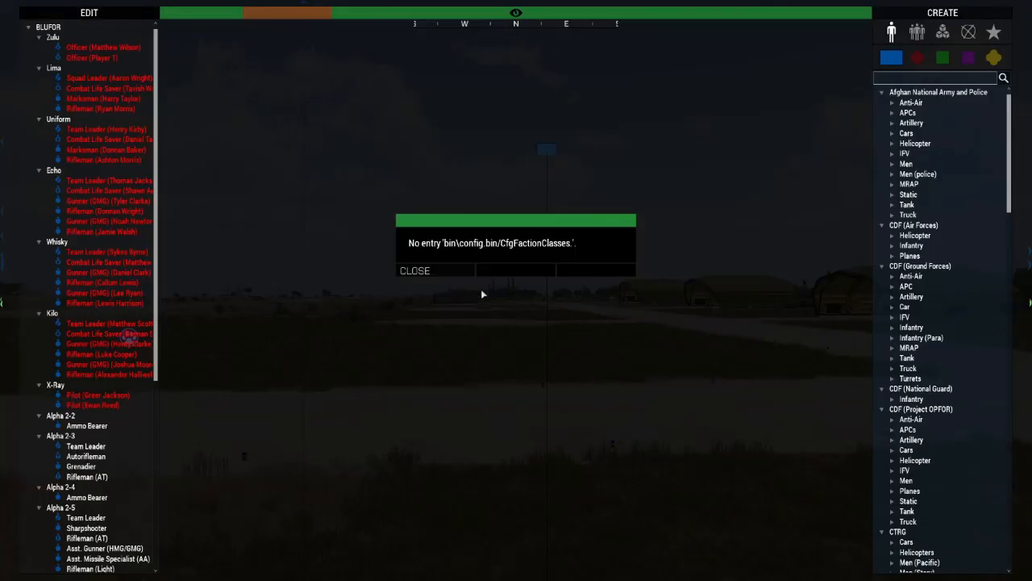
- Dismiss the config error message and inspect the camp around the green tower with the Zeus camera before activating the location
left_click(452, 273)
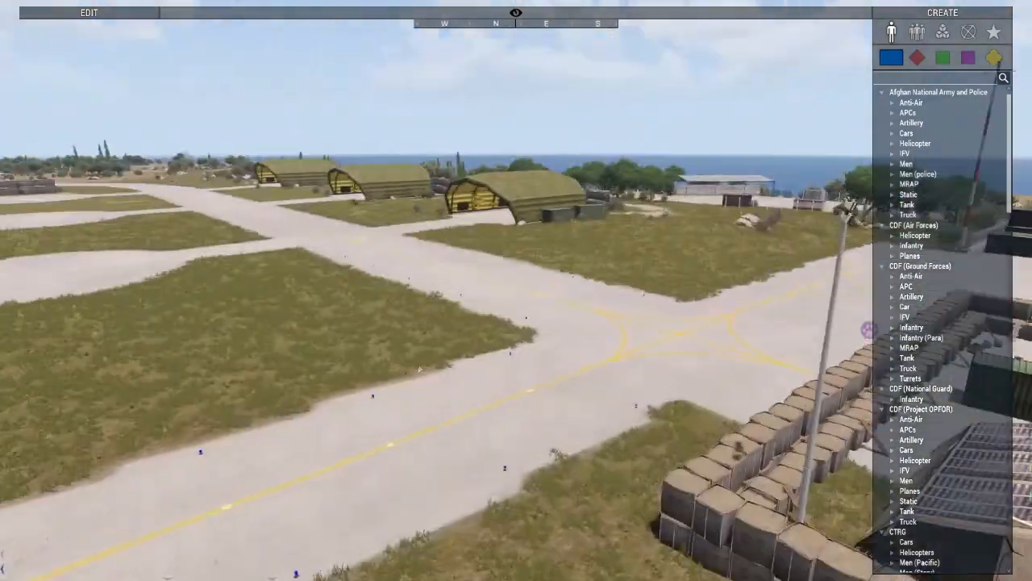
right_click_drag(420, 370, 228, 383)
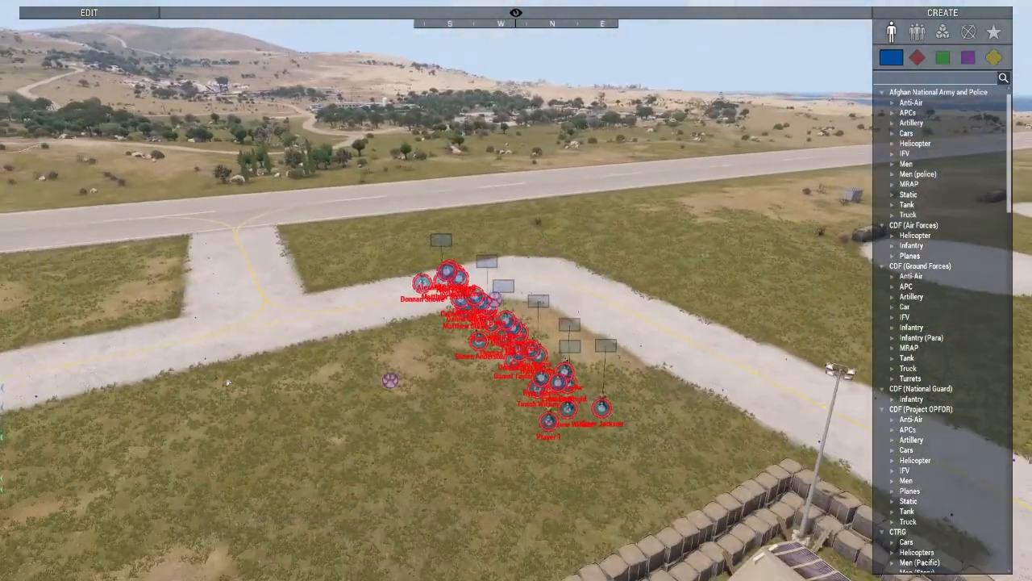
key("q")
right_click_drag(465, 355, 711, 363)
key("w")
key("w")
key("z")
key("w")
key("a")
key("a")
key("w")
key("d")
key("a")
key("s")
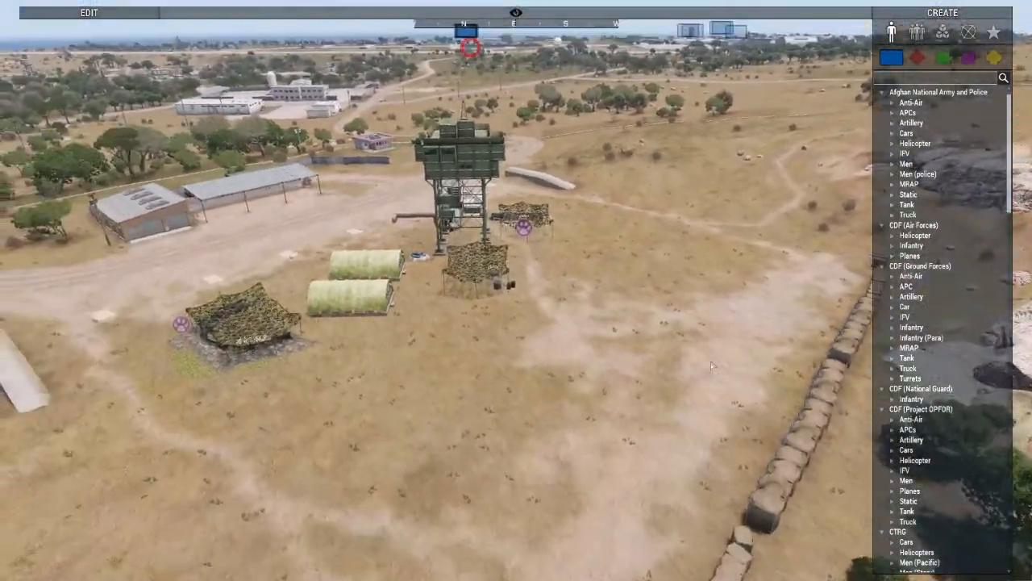
key("w")
key("s")
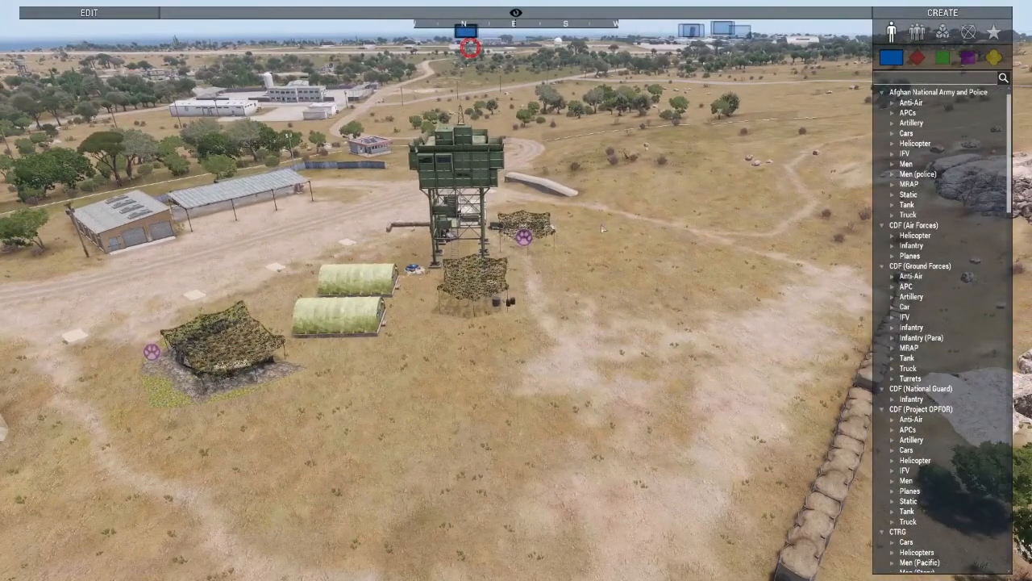
right_click_drag(660, 449, 645, 436)
key("s")
- Teleport the player with the ACE Teleport Players module to a spot just south of the Destroy marker on the map
key("m")
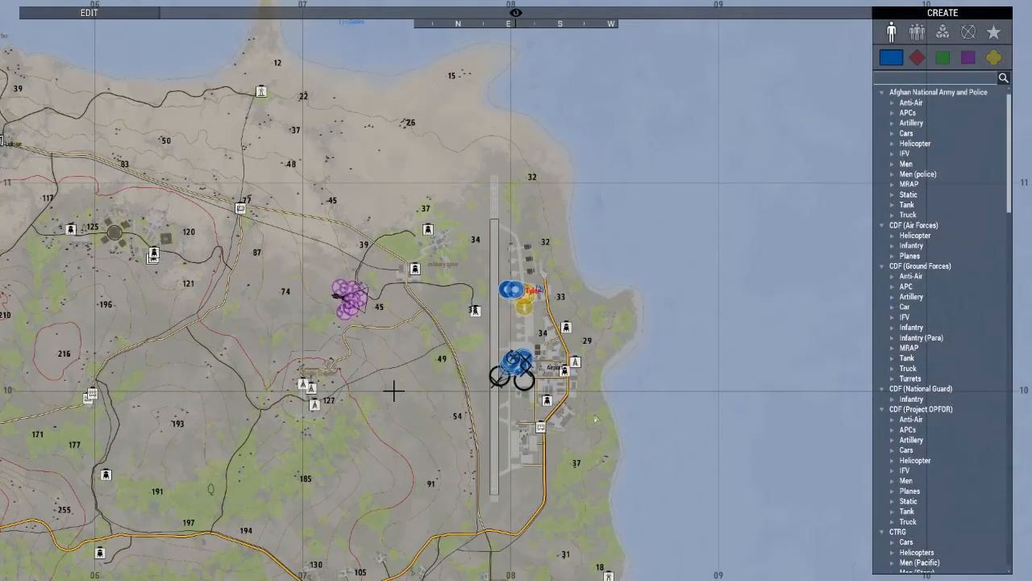
scroll(391, 417, "up", 5)
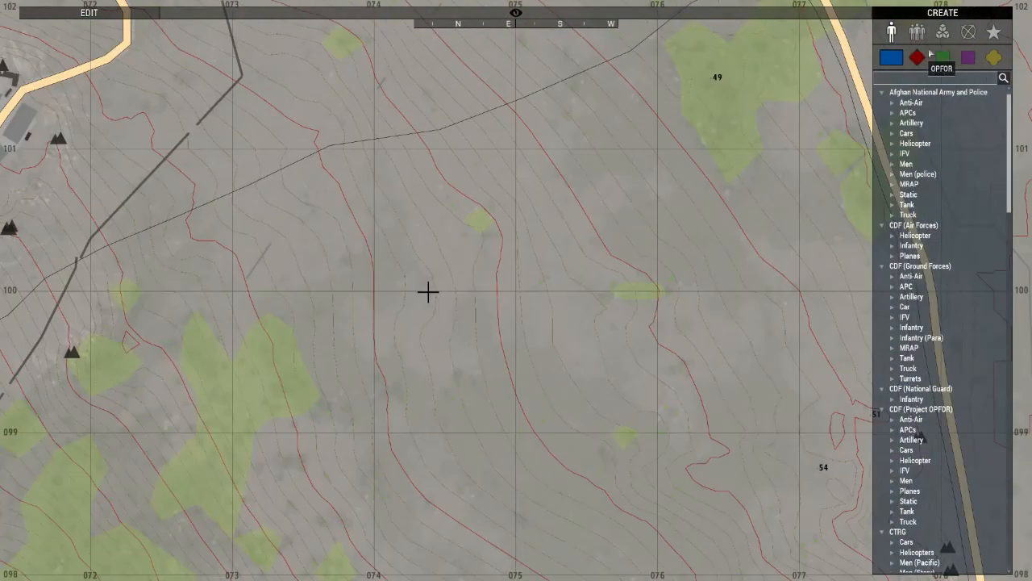
left_click(942, 32)
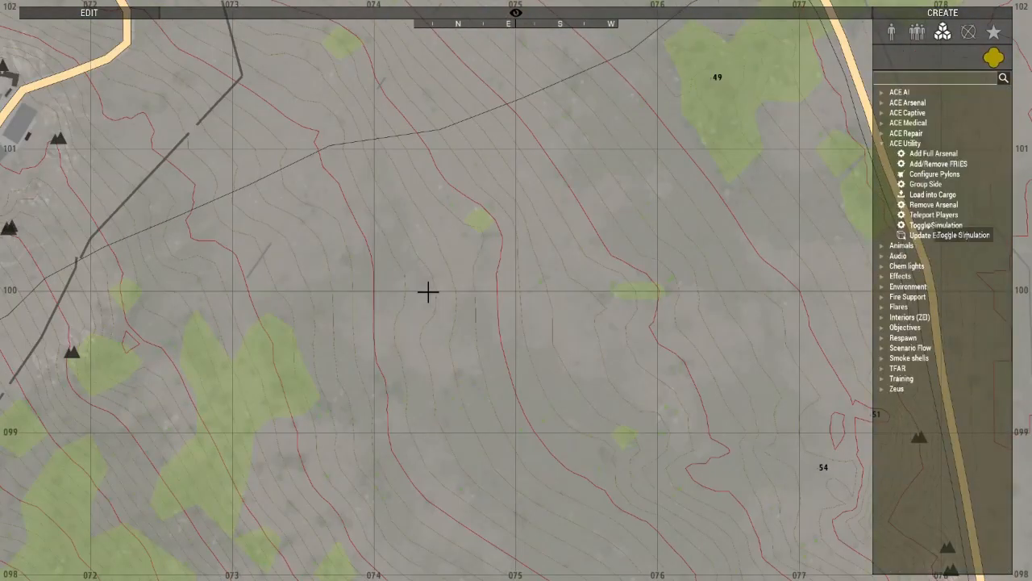
left_click(438, 370)
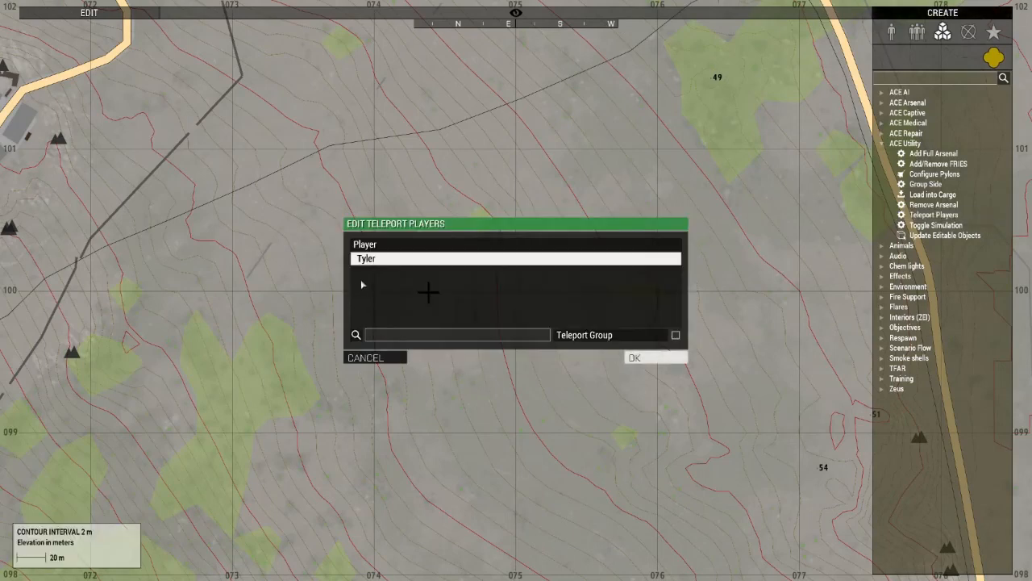
left_click(639, 357)
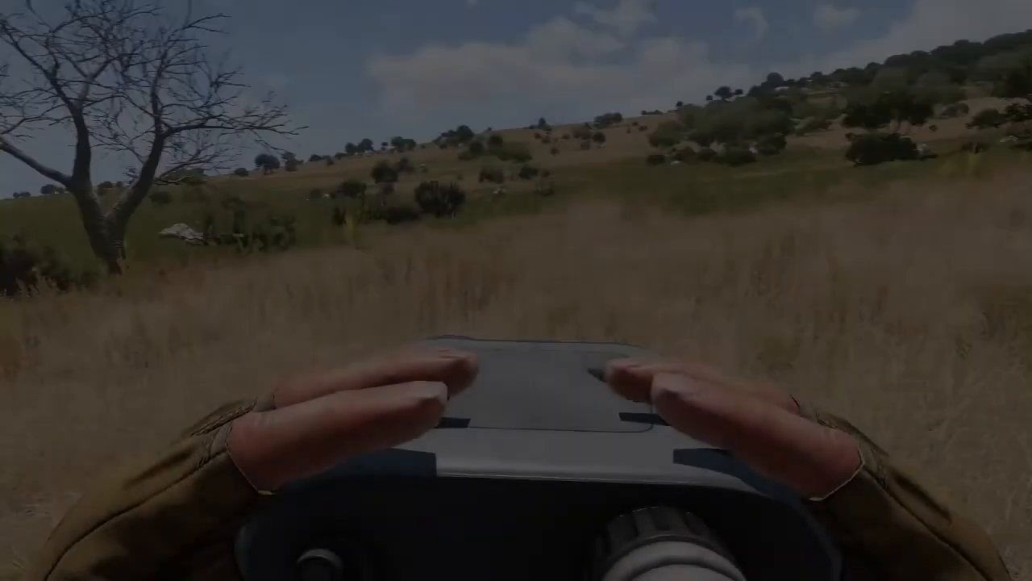
- Walk the player through the grass toward the Destroy marker on the edge of the activation radius
key("m")
scroll(394, 402, "up", 2)
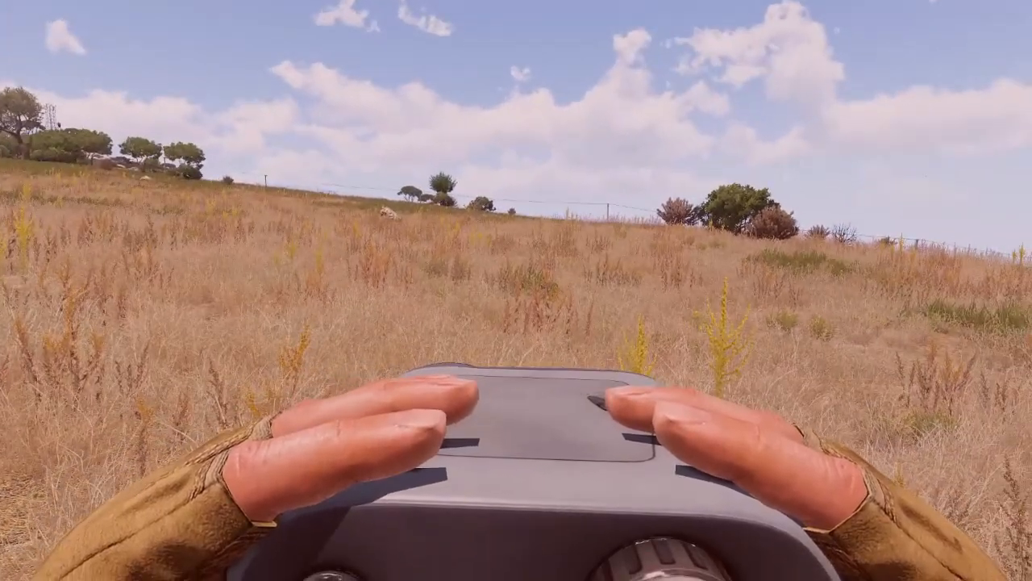
key("w")
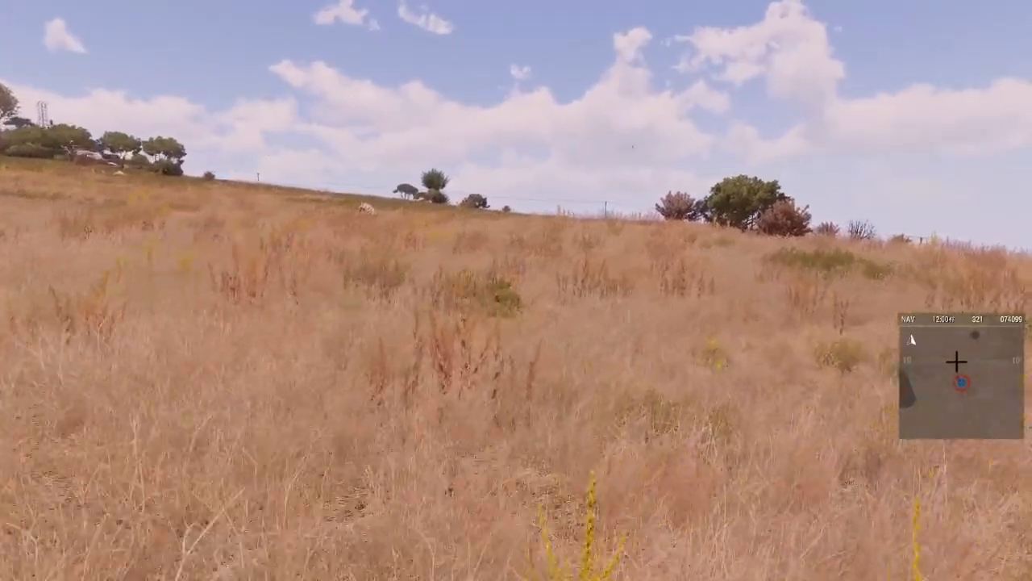
key("w")
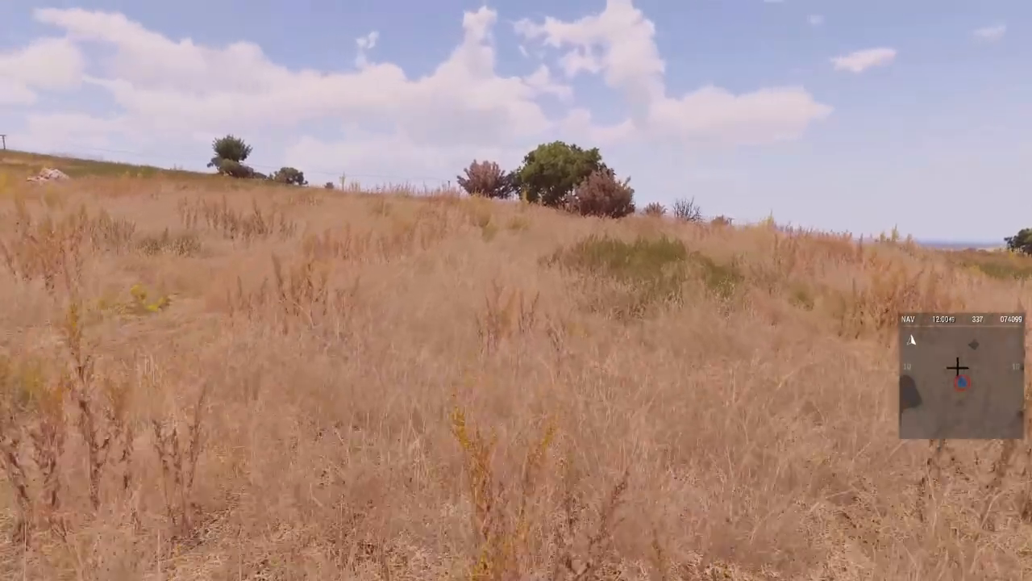
key("w")
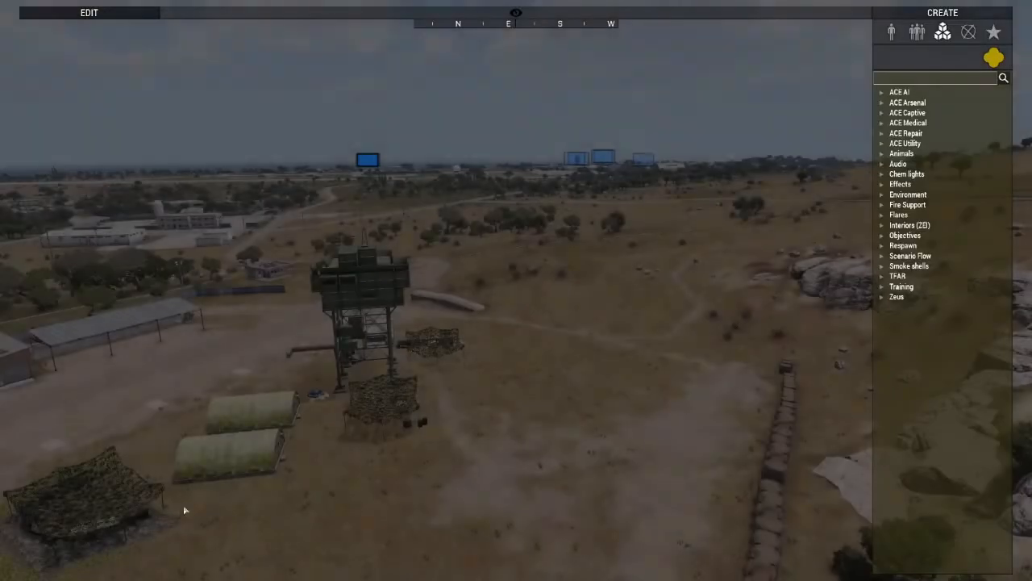
- Teleport the player from the Zeus view with the Teleport Players module to open ground closer to the camp
key("w")
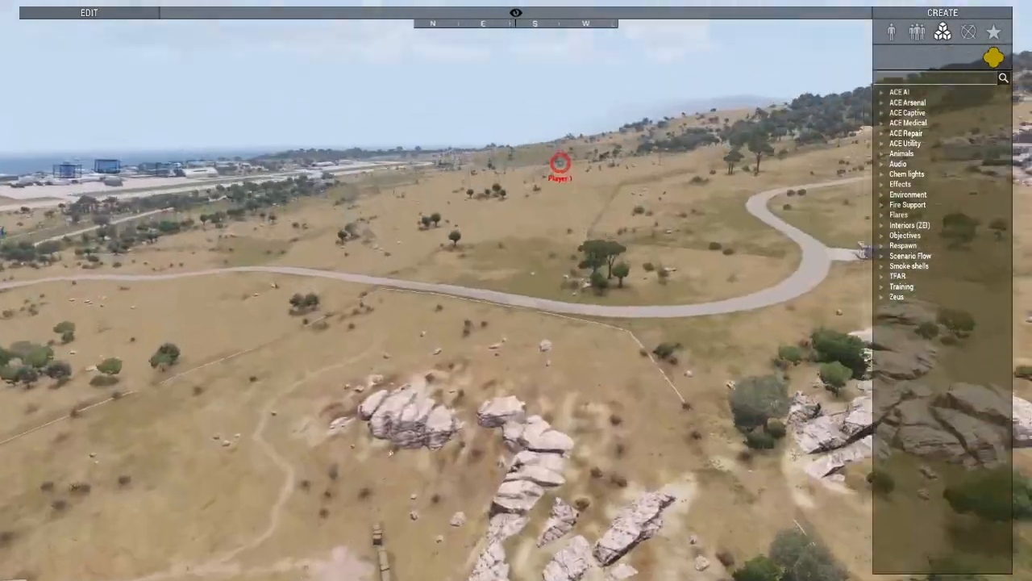
key("w")
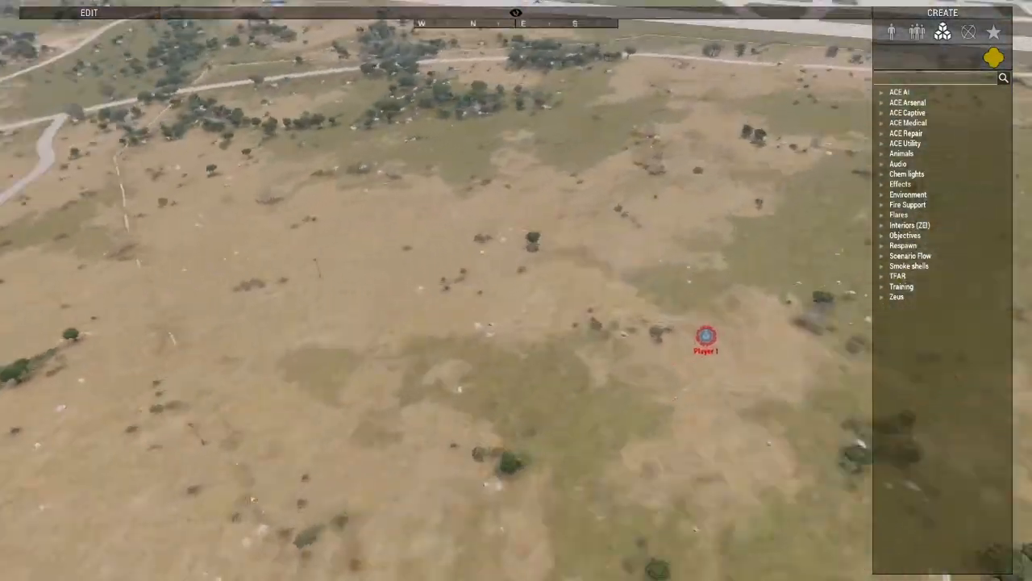
key("s")
mouse_move(516, 291)
right_mouse_down()
mouse_move(347, 282)
mouse_move(334, 258)
right_mouse_up()
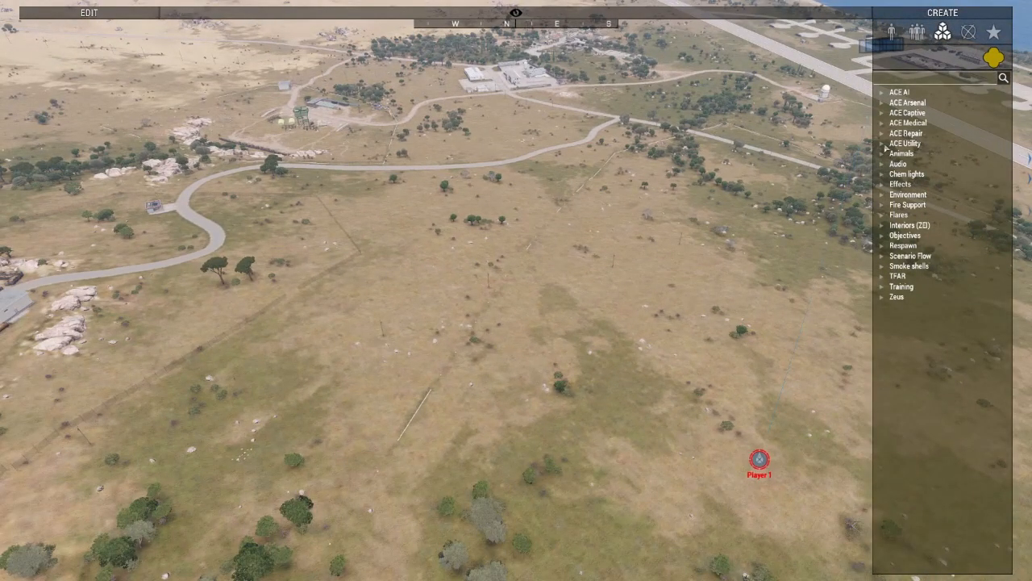
left_click(924, 217)
key("a")
right_click_drag(688, 272, 831, 256)
key("s")
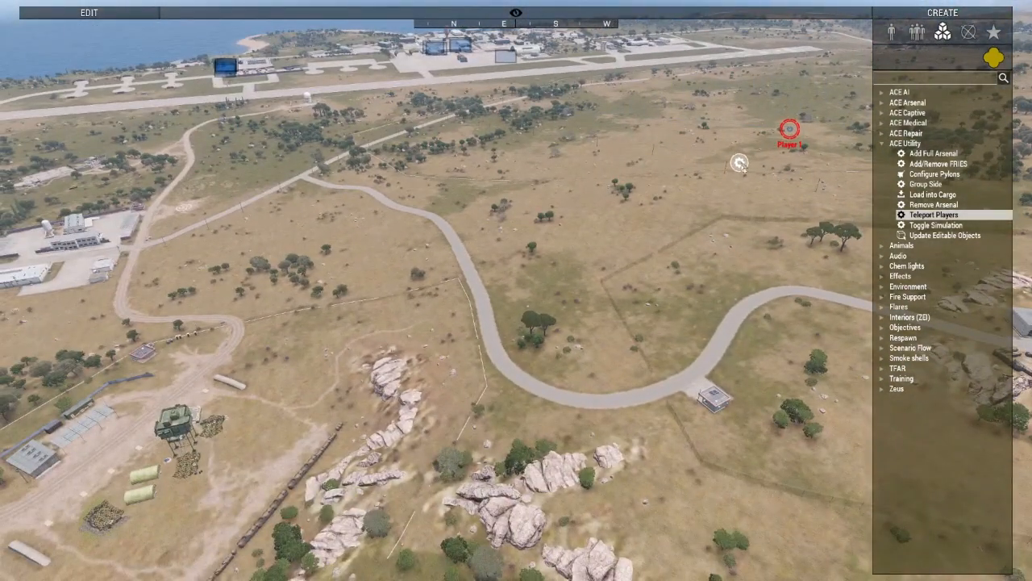
left_click(740, 163)
left_click(641, 362)
- Inspect the objects, fortifications, CSAT groups and waypoints around the camp's green tower with the Zeus camera
key("w")
right_click_drag(640, 339, 588, 360)
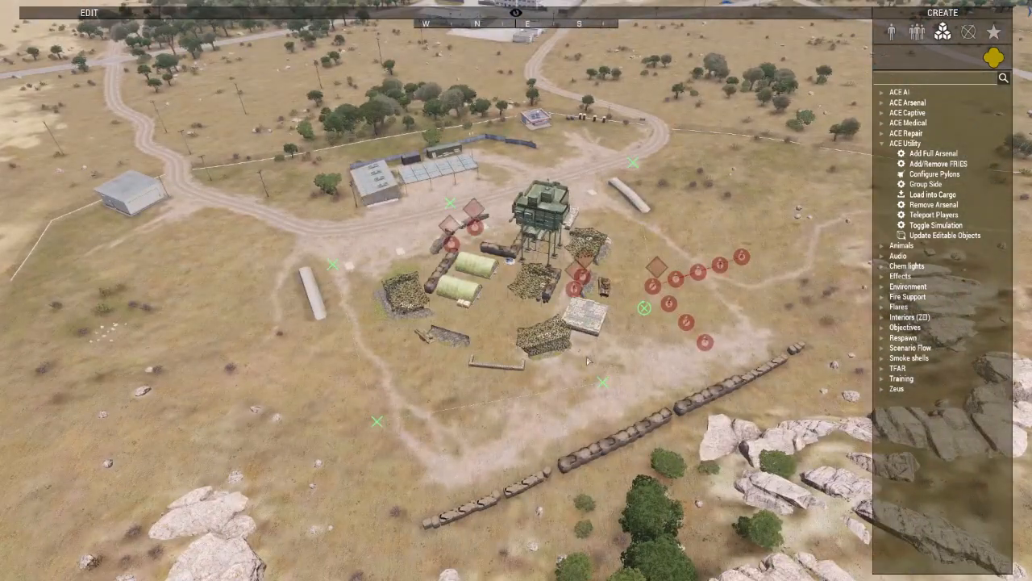
key("w")
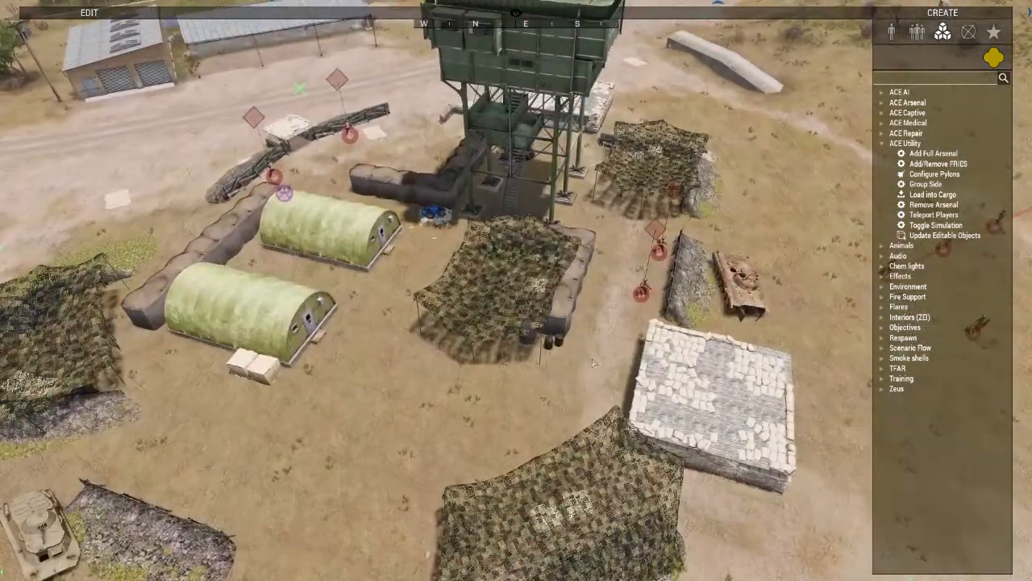
right_click_drag(588, 360, 558, 334)
key("w")
key("q")
key("s")
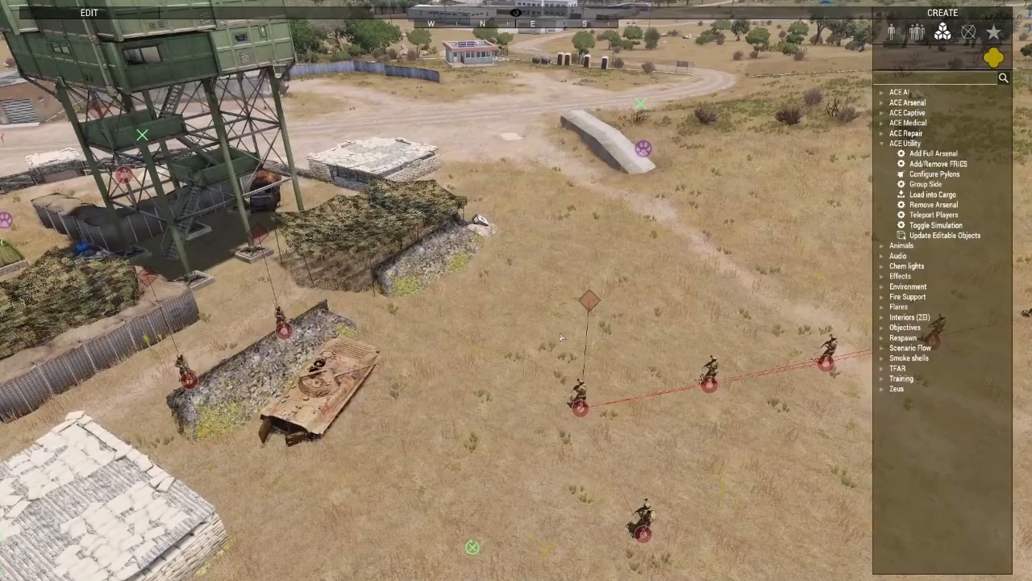
key("d")
right_click_drag(625, 288, 688, 279)
key("w")
key("s")
key("d")
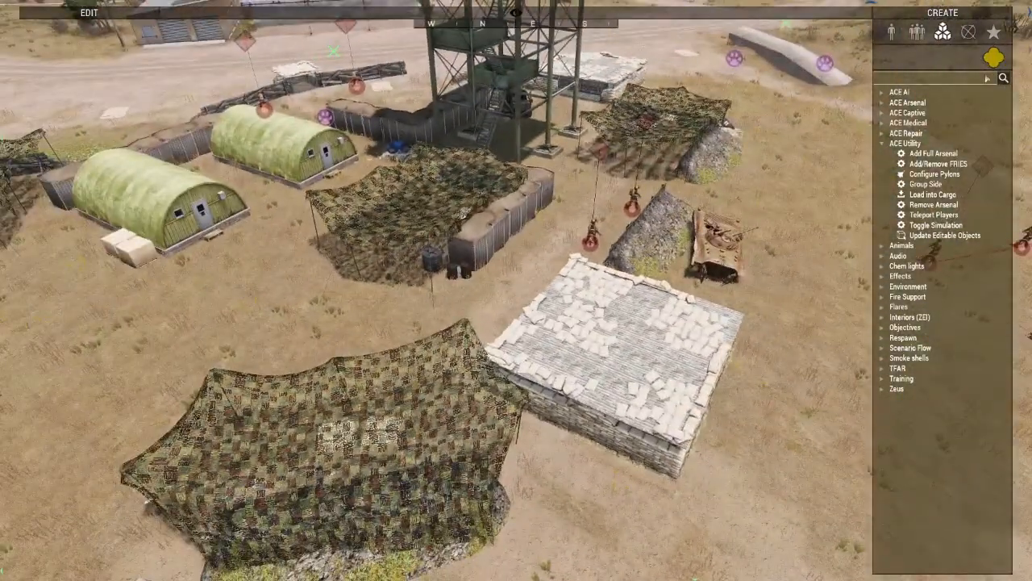
right_click_drag(723, 211, 809, 186)
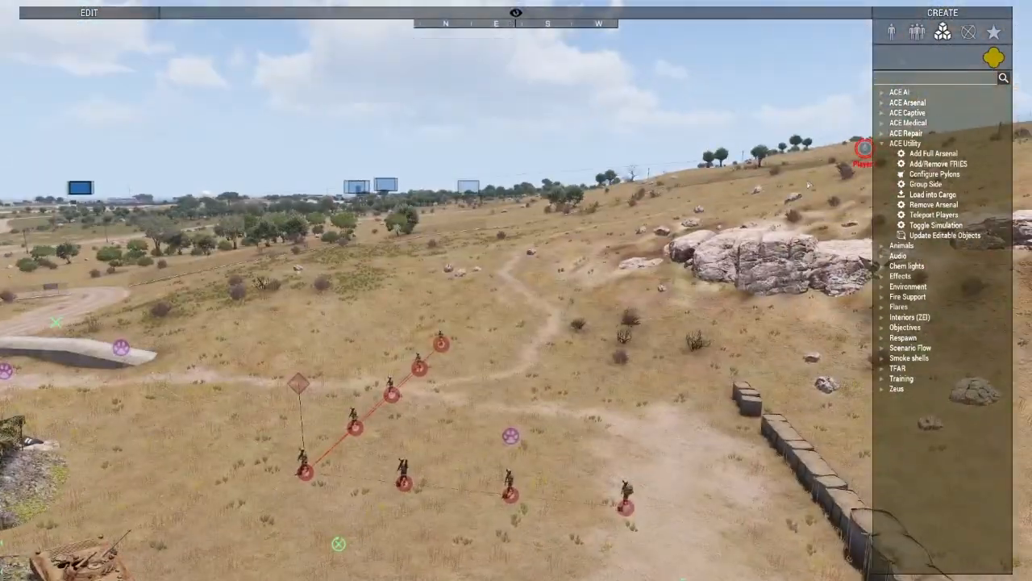
key("w")
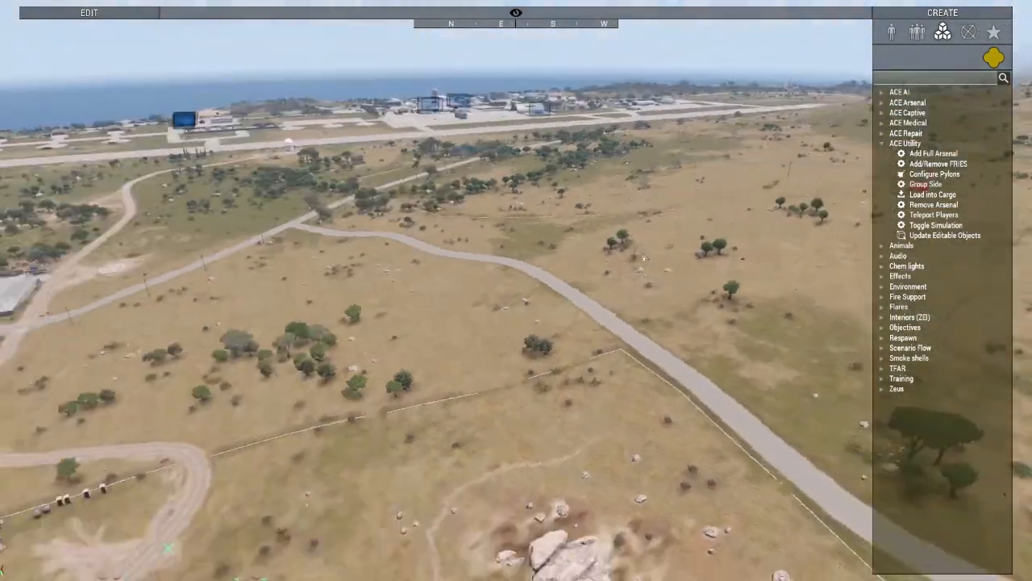
- Leave the Zeus test and return to the scenario in the Eden editor
right_click_drag(645, 259, 593, 276)
key("s")
key("Escape")
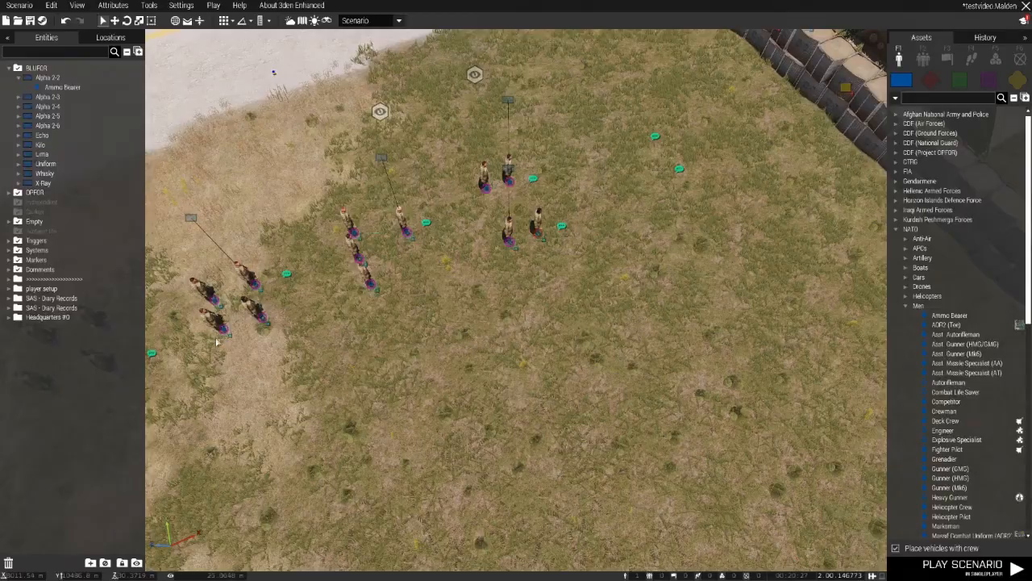
- Open the attributes of the Officer zCurator1 beside the base wall and accept them
right_click_drag(441, 355, 491, 347)
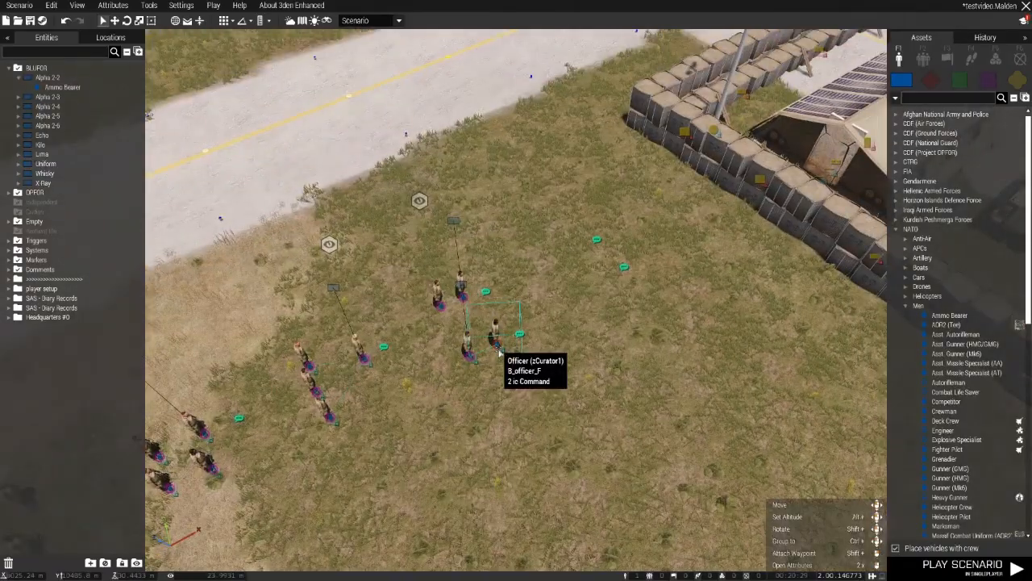
double_click(494, 345)
left_click(596, 487)
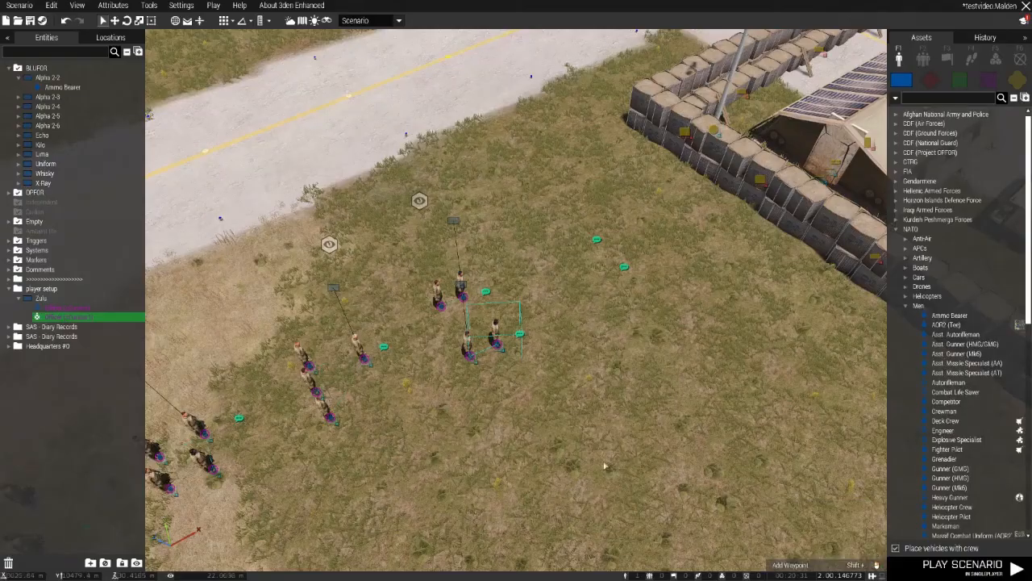
- In the camp's AIS Group module, set Sentry to No and clear the sentry release radius
right_click_drag(605, 466, 106, 438)
key("w")
key("w")
key("q")
key("z")
key("w")
key("z")
key("q")
key("w")
key("w")
key("d")
key("q")
mouse_move(403, 403)
right_mouse_down()
mouse_move(331, 398)
mouse_move(421, 386)
mouse_move(367, 367)
mouse_move(487, 372)
mouse_move(353, 379)
mouse_move(421, 379)
mouse_move(458, 343)
mouse_move(334, 379)
mouse_move(394, 390)
right_mouse_up()
key("w")
key("w")
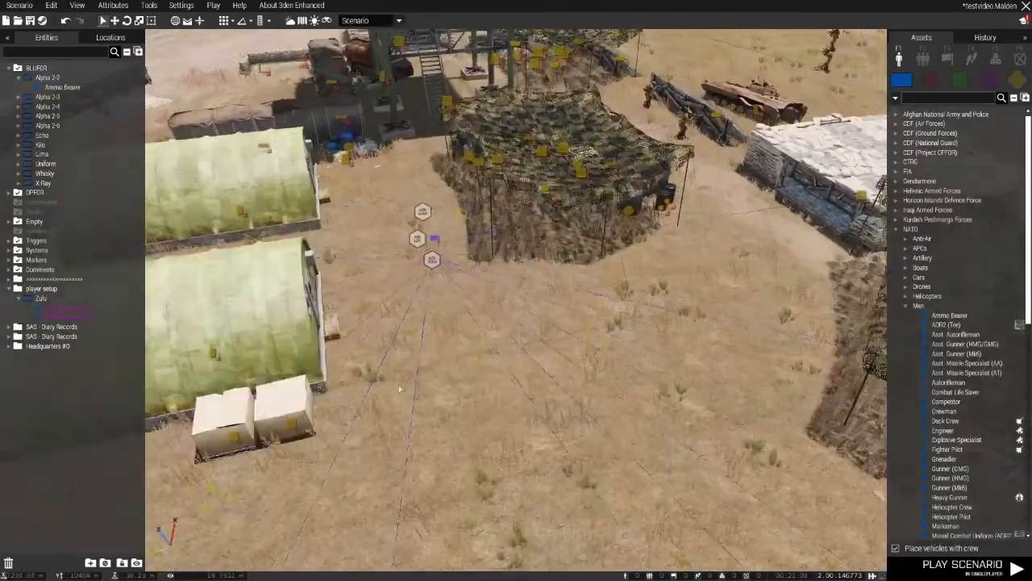
double_click(388, 365)
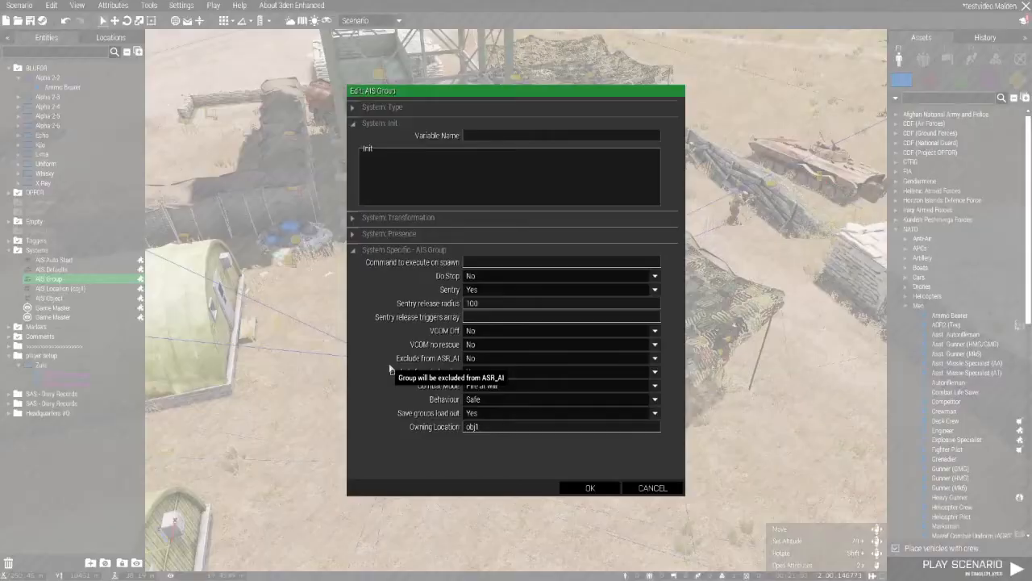
left_click(483, 292)
left_click(488, 307)
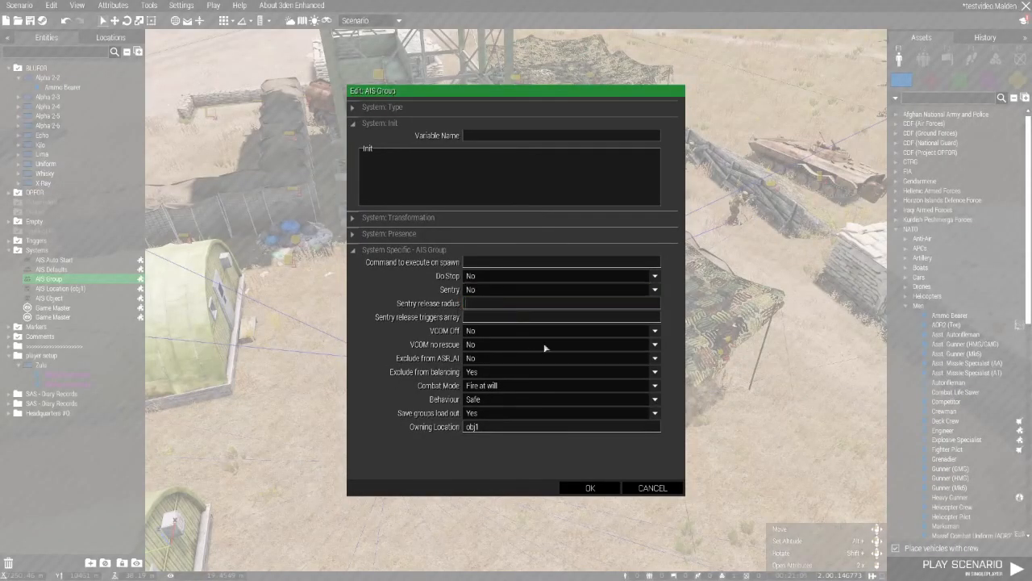
left_click(591, 488)
- Place a Fen Group Defend module on open ground beyond the sandbag bunker, review its attributes, and delete the module
key("w")
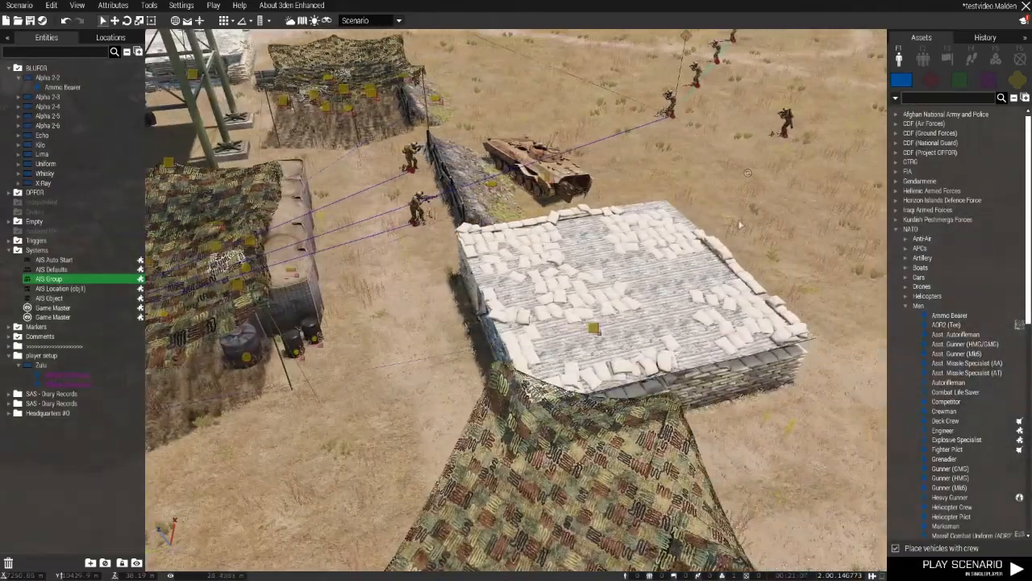
key("w")
left_click(996, 59)
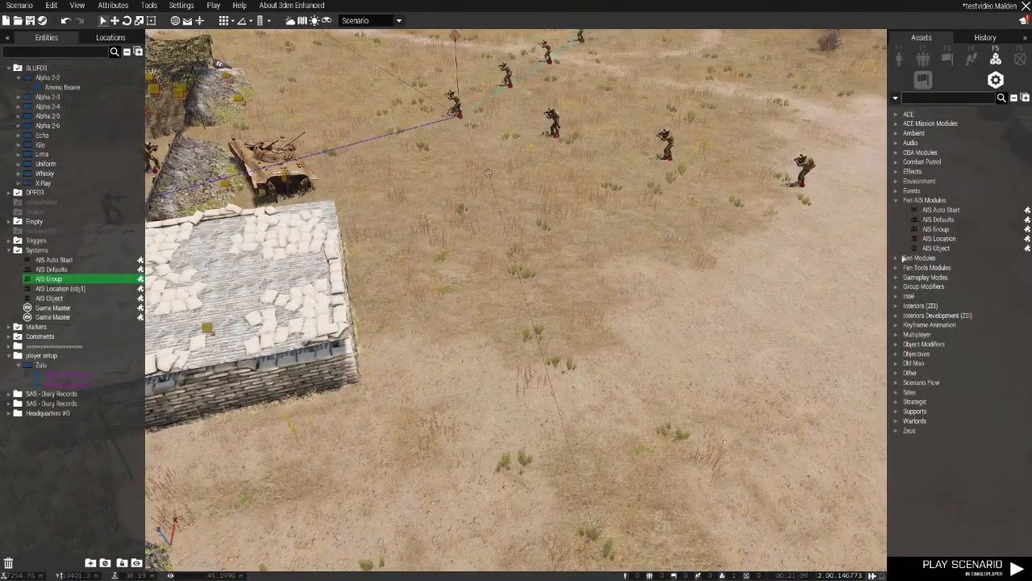
left_click(901, 258)
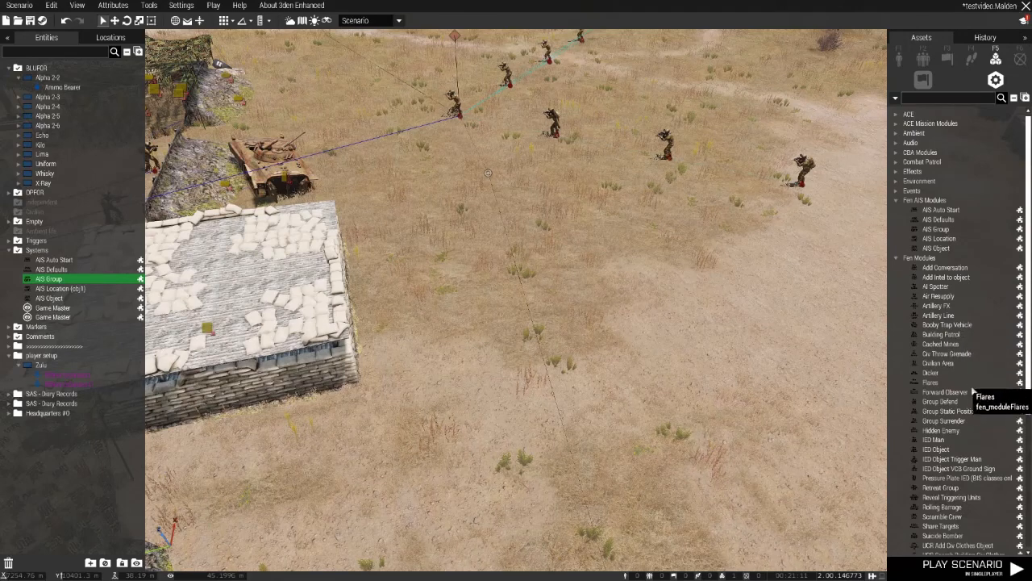
scroll(957, 524, "down", 3)
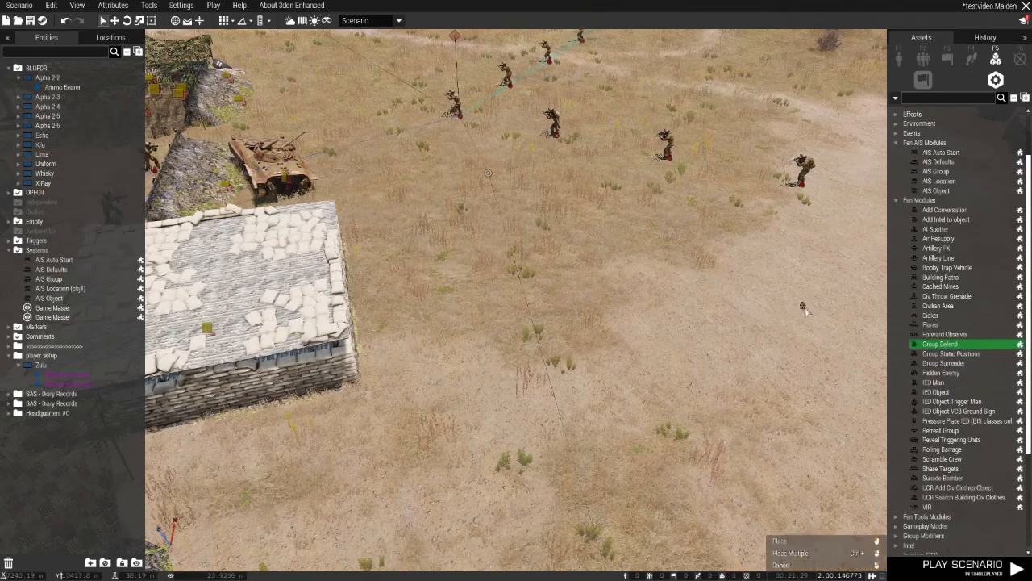
left_click(803, 305)
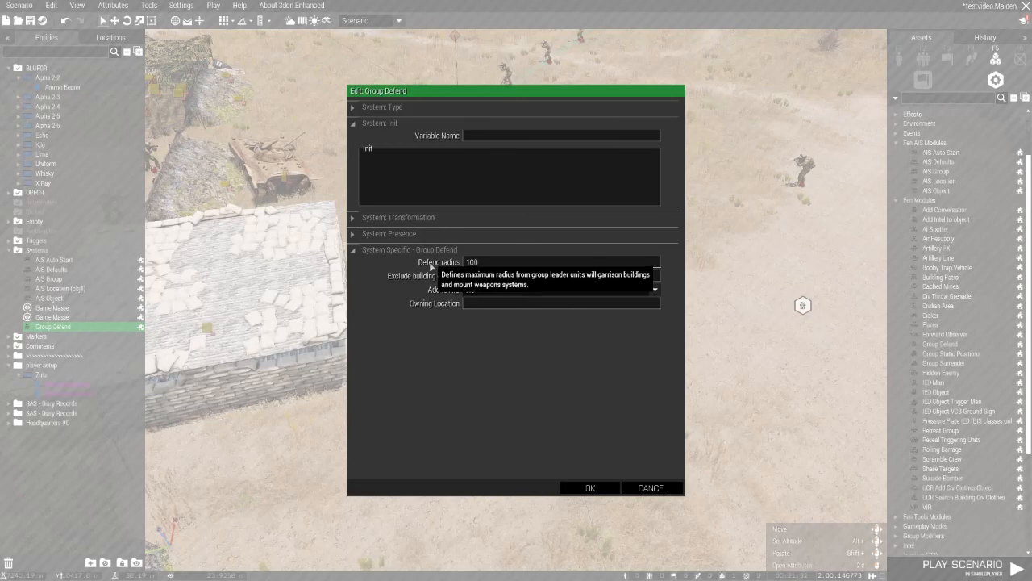
left_click(655, 488)
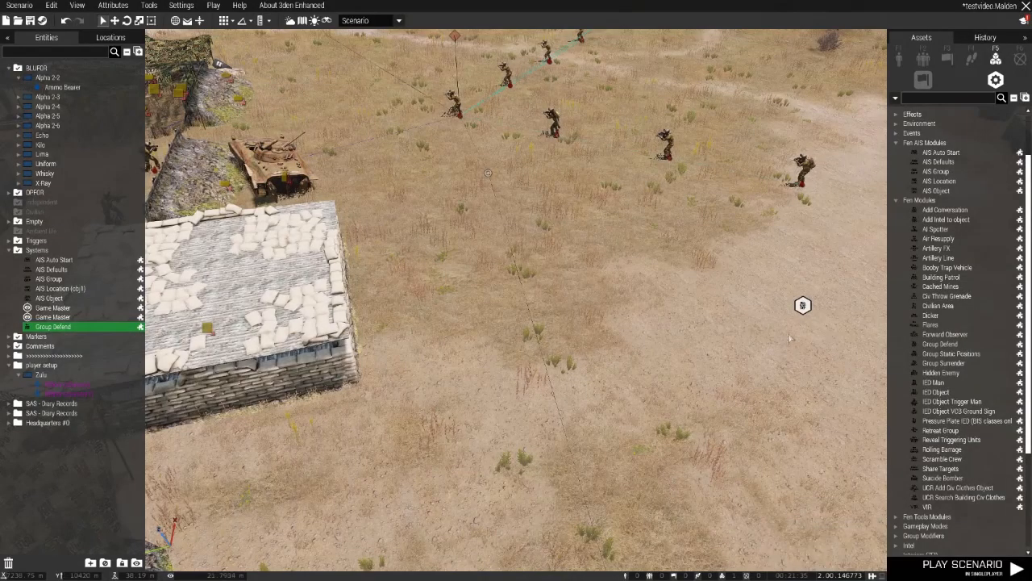
key("Delete")
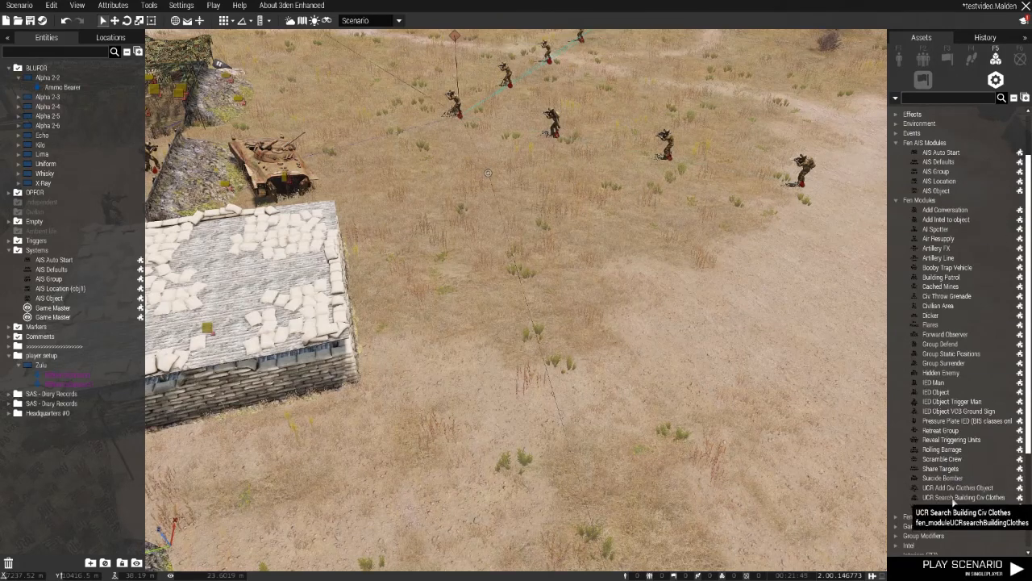
- Expand the Fen Tools Modules category and look through the available Fen modules
left_click(944, 517)
scroll(942, 500, "down", 2)
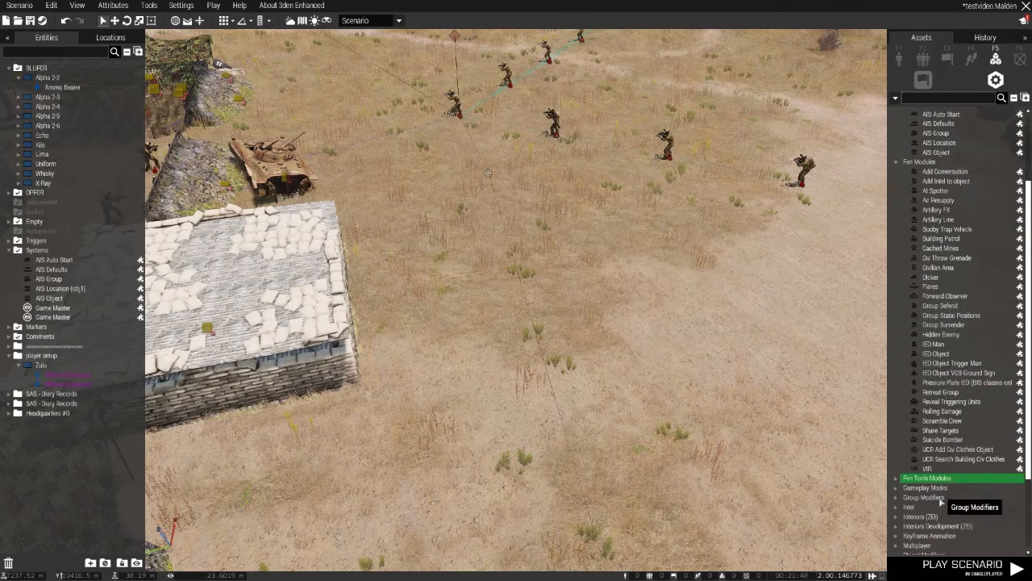
scroll(919, 476, "down", 1)
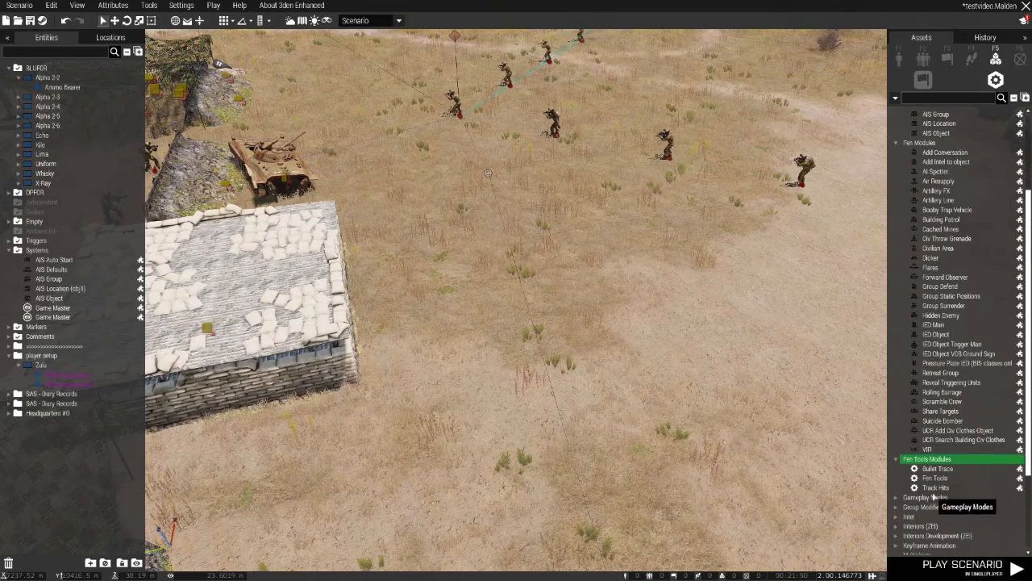
scroll(933, 496, "up", 1)
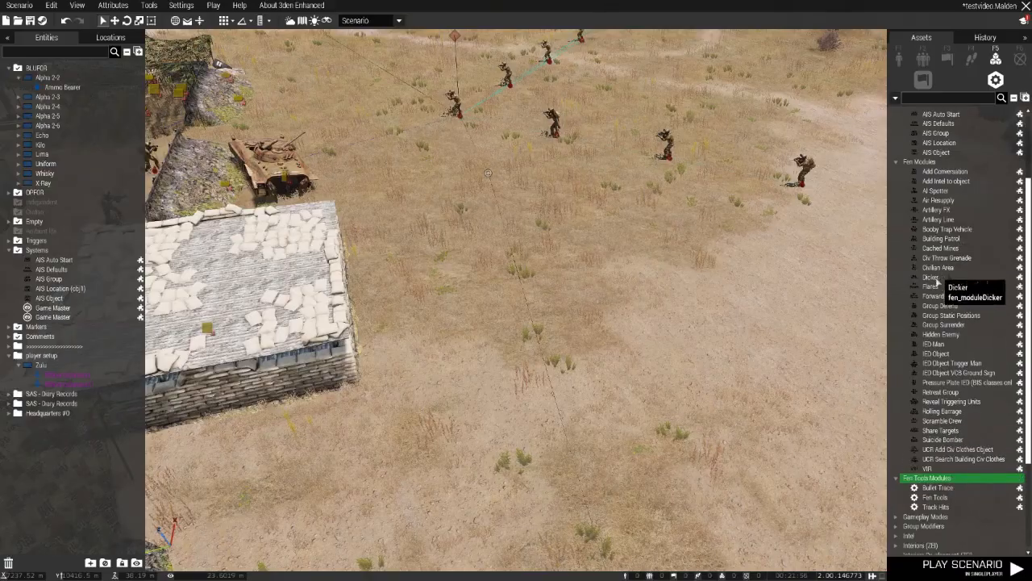
- Place a second AIS Group module beside the existing AIS modules between the tents and the camouflage netting
key("s")
right_click_drag(814, 299, 766, 300)
key("a")
key("a")
key("w")
right_click_drag(781, 313, 609, 420)
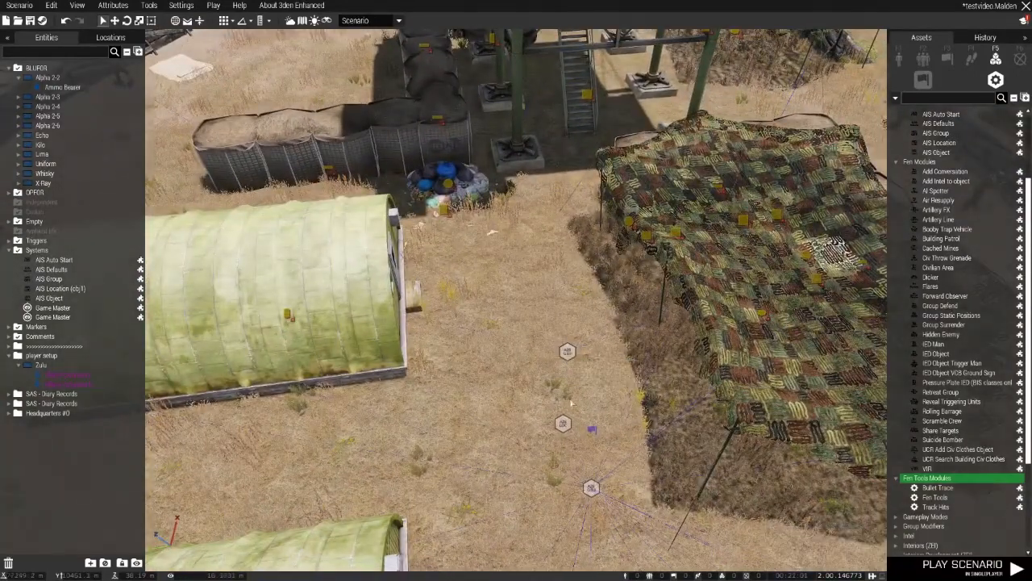
key("s")
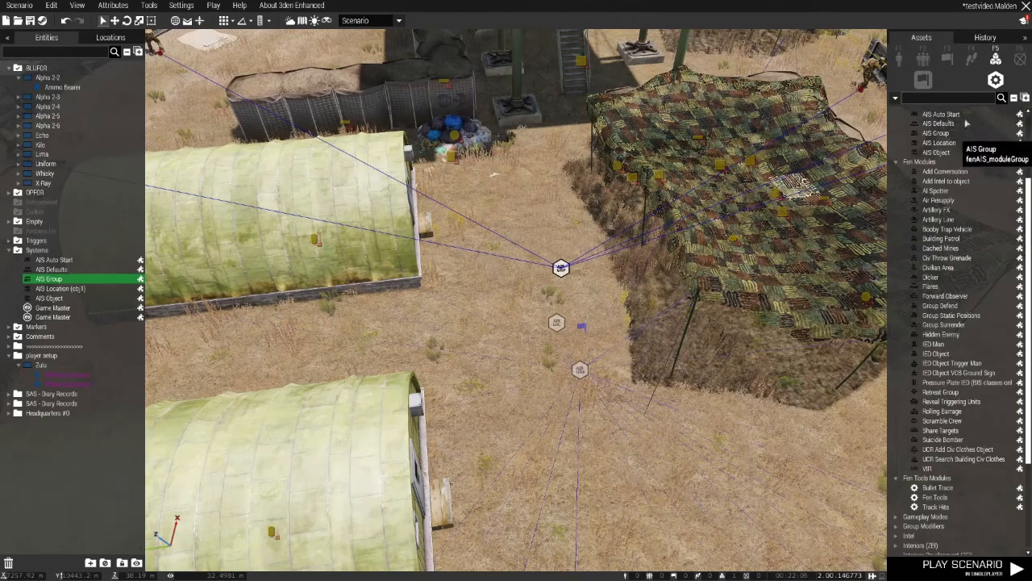
left_click(899, 164)
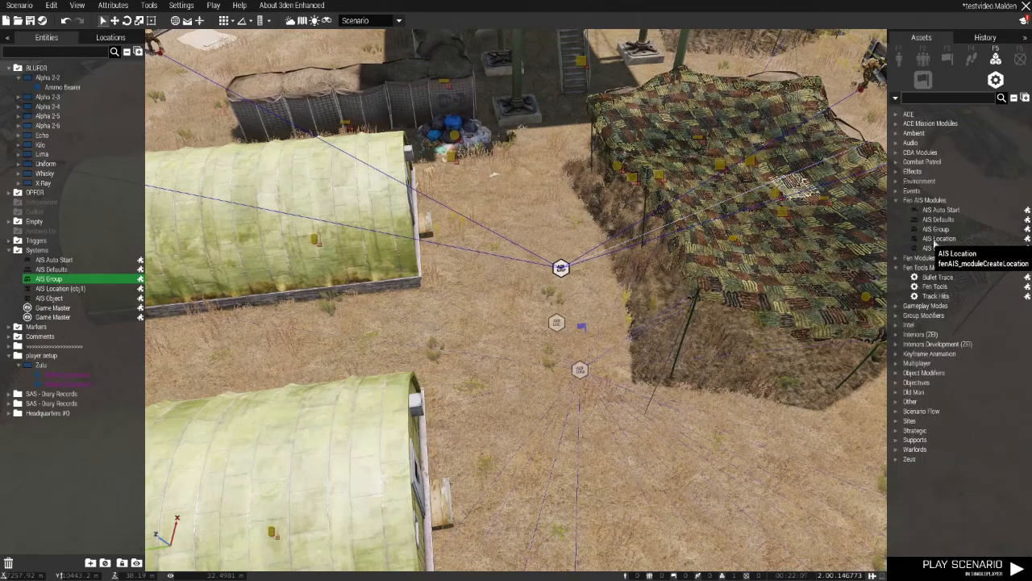
left_click(938, 232)
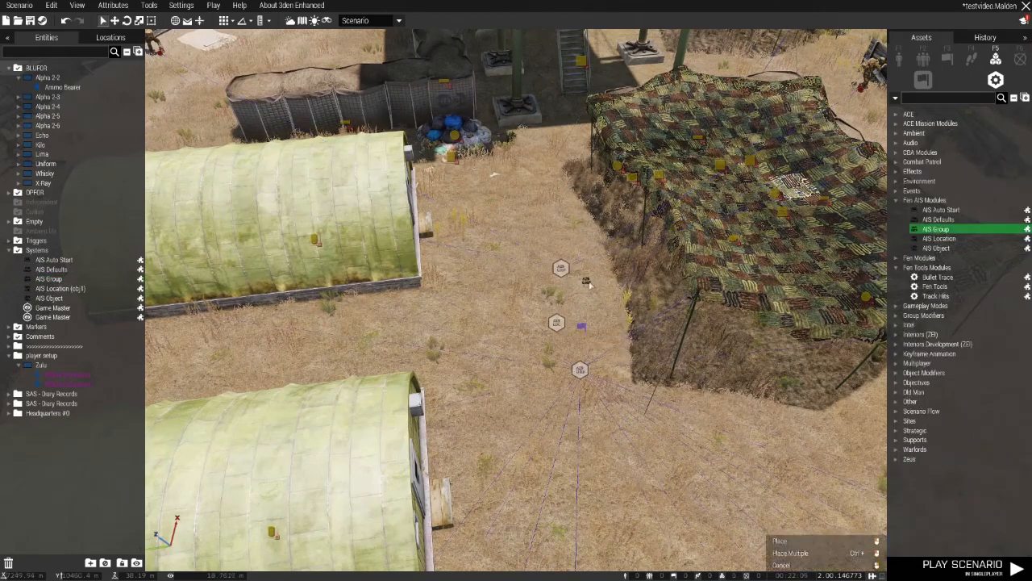
double_click(586, 281)
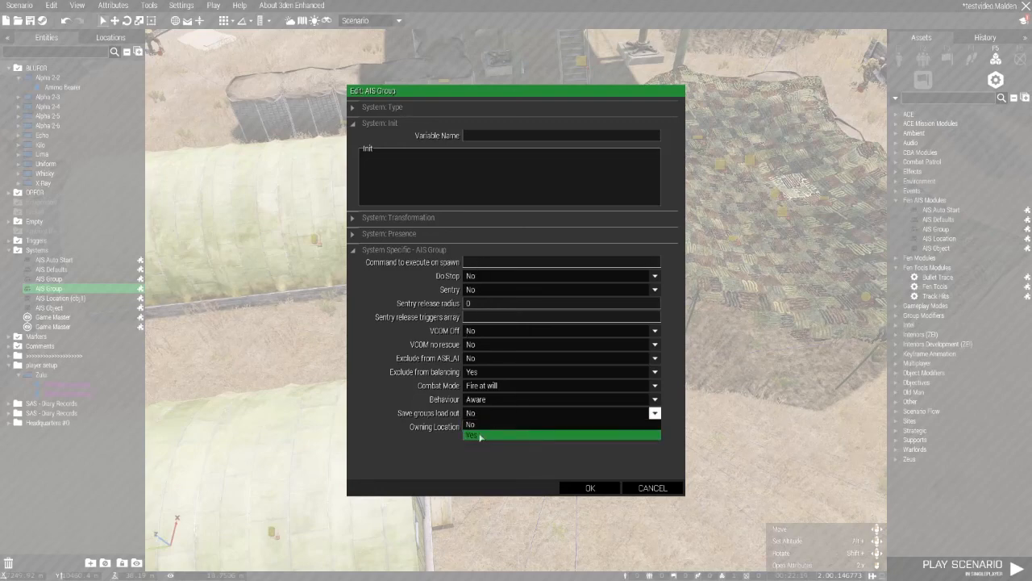
- Configure the new AIS Group with Save groups load out Yes, Behaviour Safe and Owning Location obj1
left_click(480, 435)
left_click(484, 399)
left_click(483, 421)
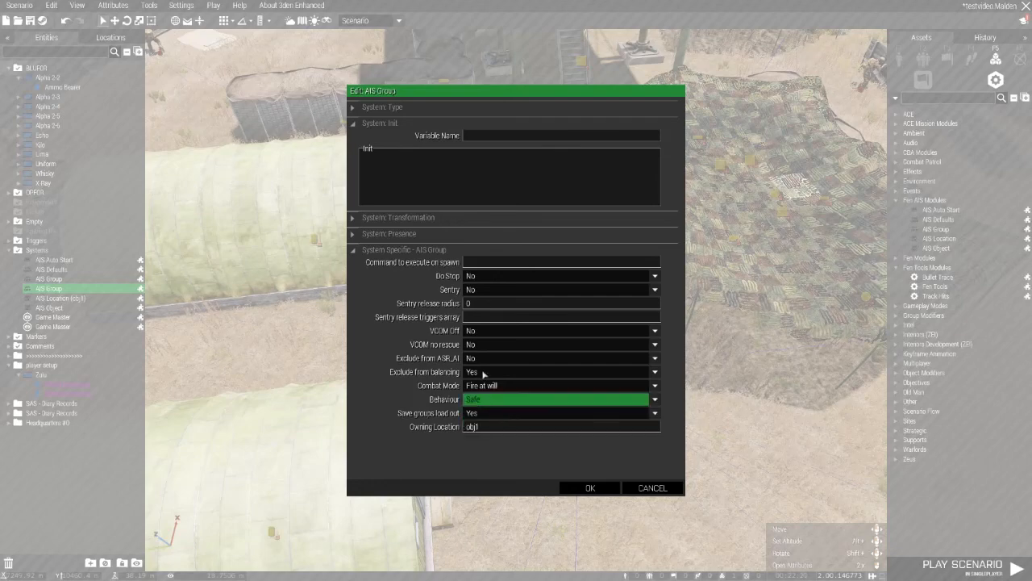
left_click(577, 488)
- Set Sentry to Yes in the original AIS Group module and open its sentry release radius for editing
double_click(561, 269)
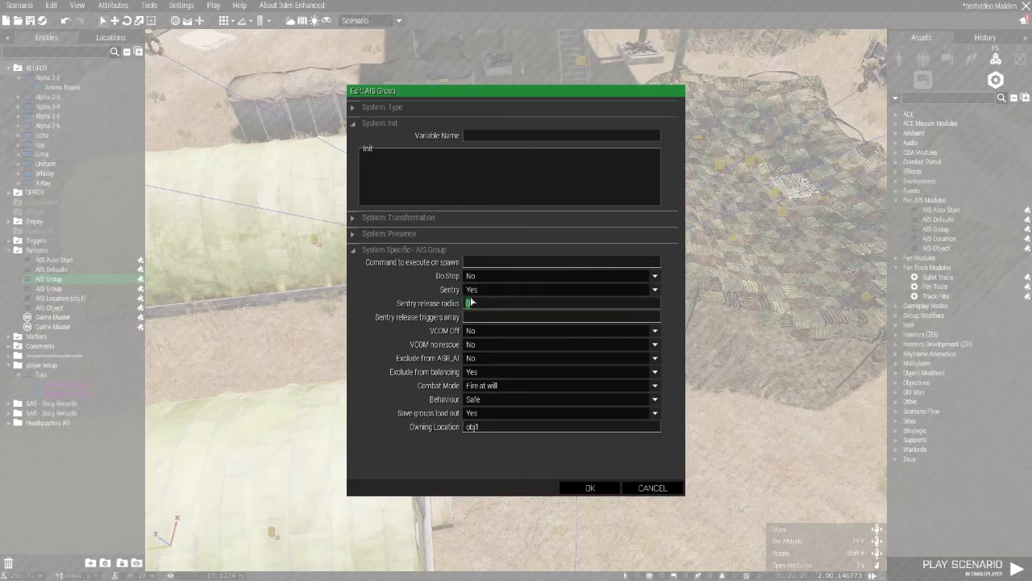
key("Escape")
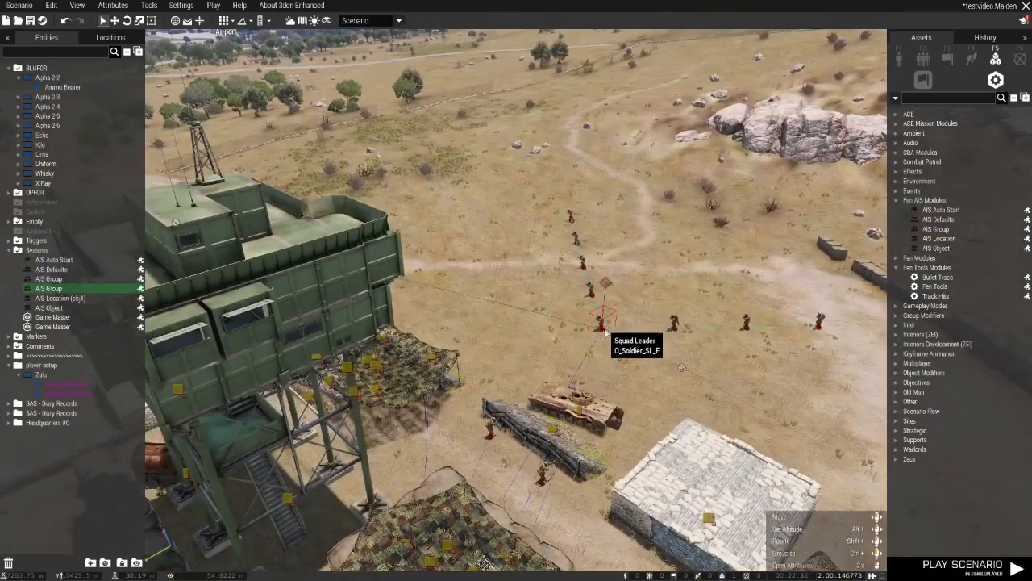
- Sync the Squad Leader of the OPFOR patrol group Alpha 1-1 to the new AIS Group module
right_click(605, 327)
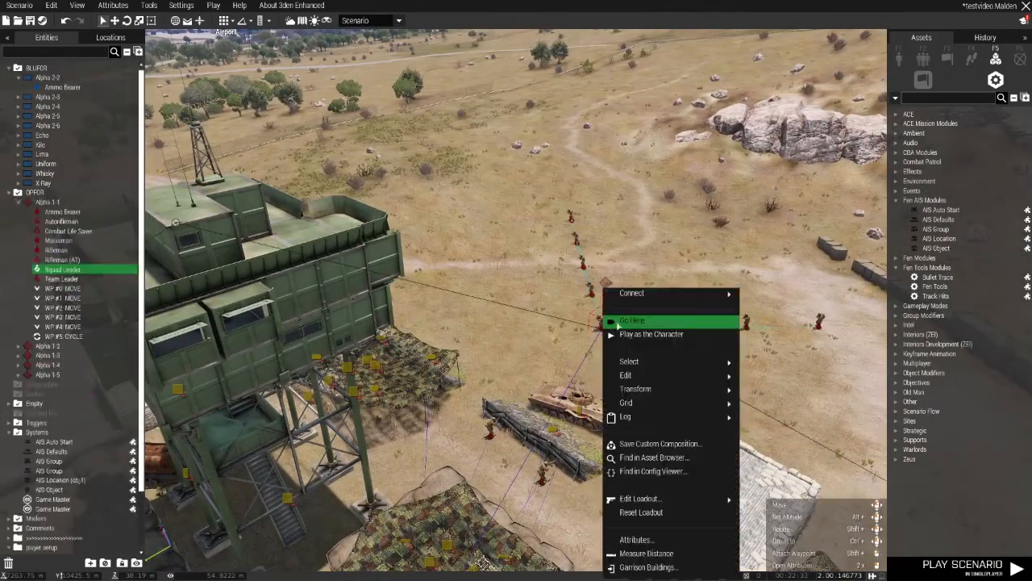
mouse_move(642, 295)
left_click(588, 299)
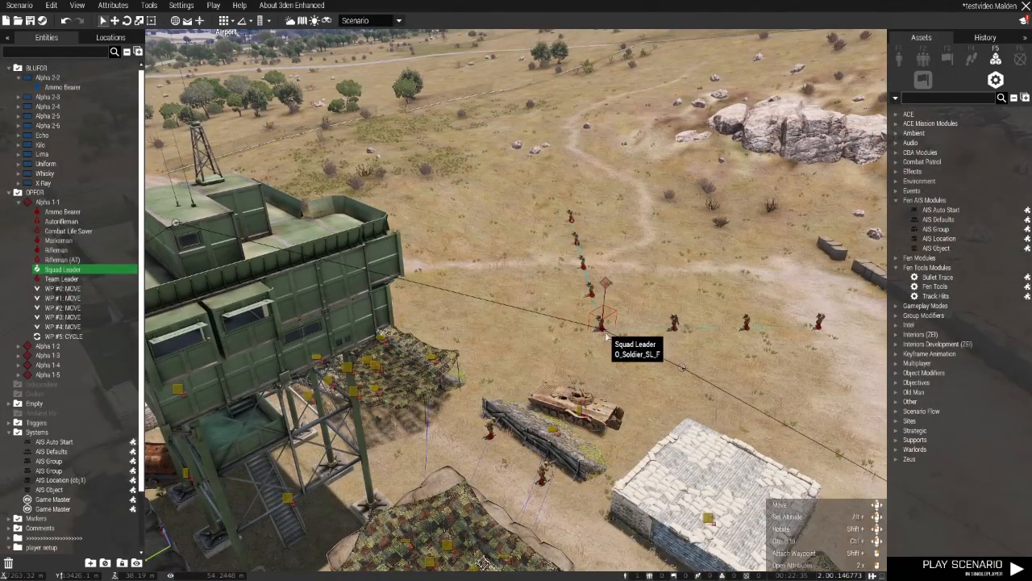
right_click(606, 327)
left_click(554, 298)
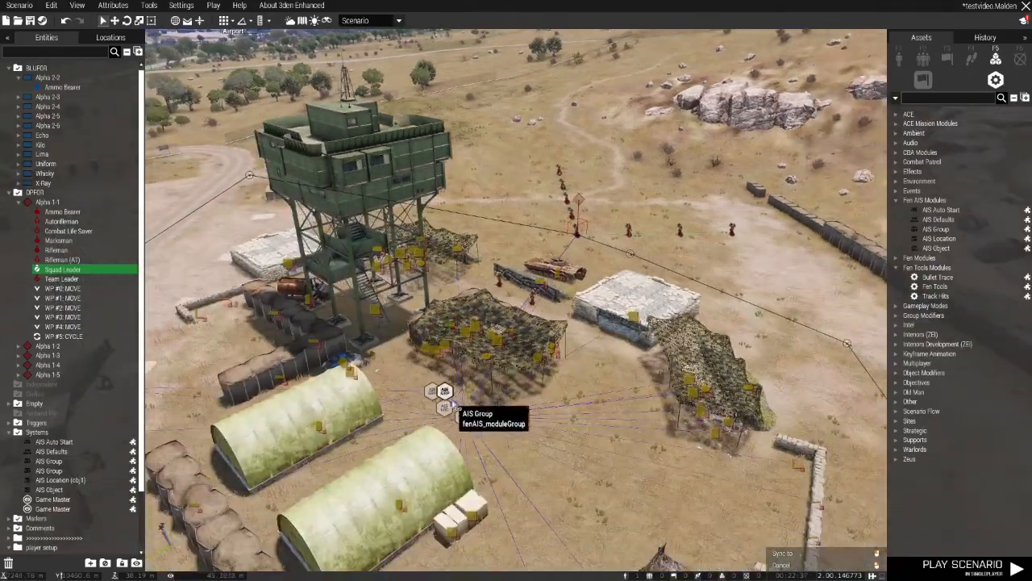
left_click(446, 393)
scroll(473, 394, "up", 6)
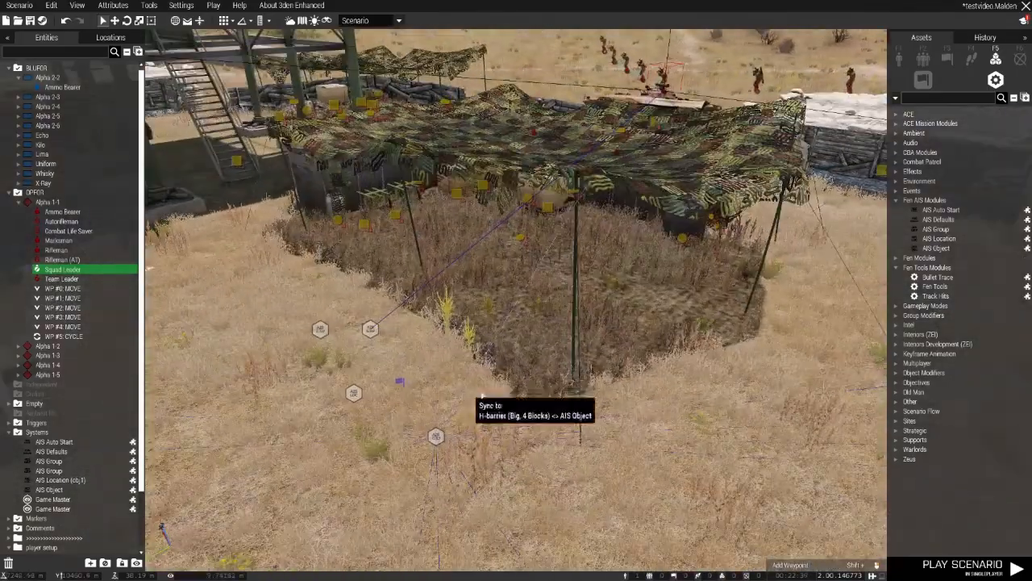
right_click_drag(474, 396, 408, 384)
- Open the Squad Leader's attributes, accept them, and play the scenario
scroll(482, 386, "down", 3)
scroll(482, 386, "down", 5)
scroll(408, 383, "down", 5)
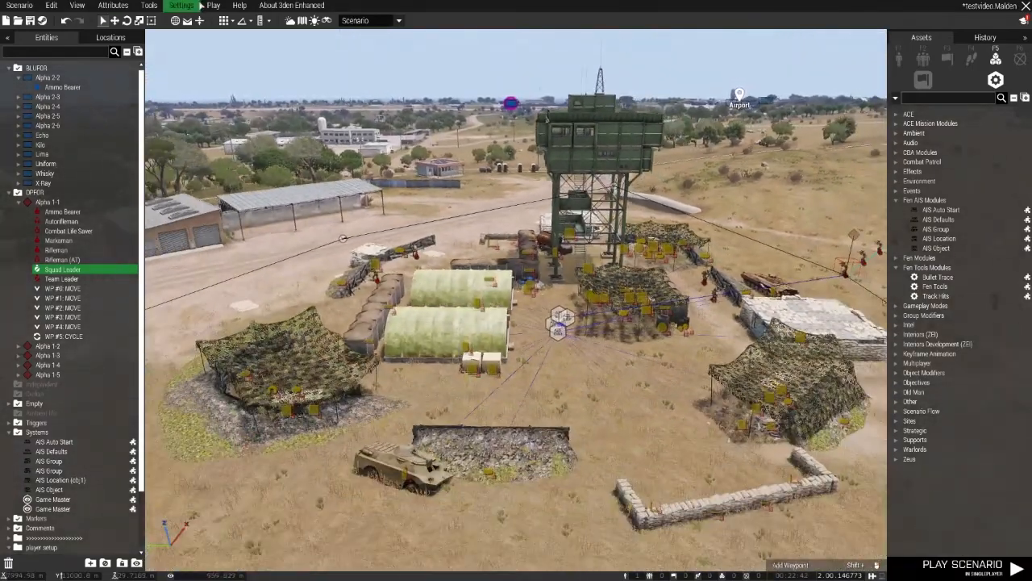
key("w")
right_click_drag(815, 452, 713, 466)
key("w")
key("w")
double_click(499, 491)
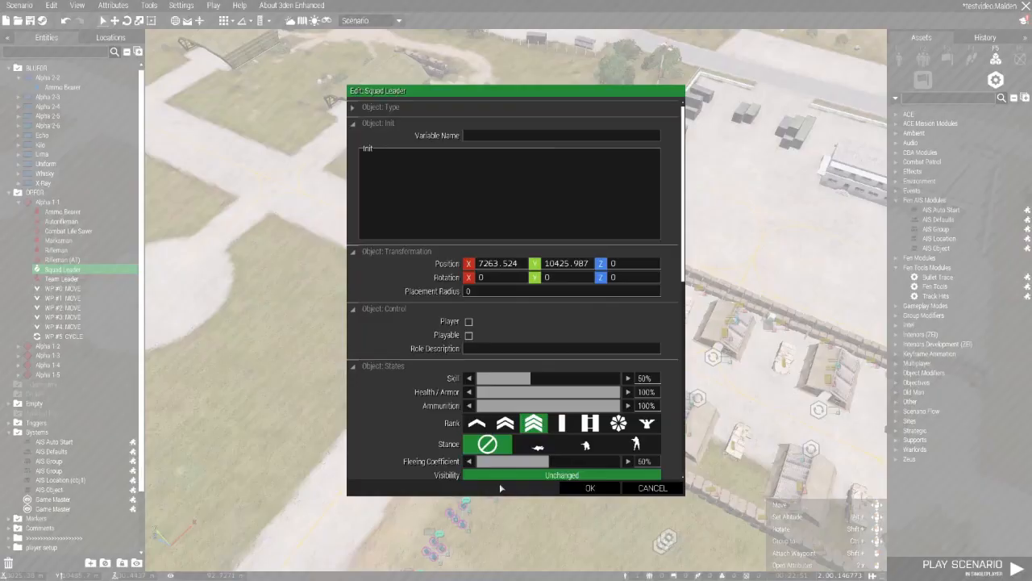
left_click(608, 484)
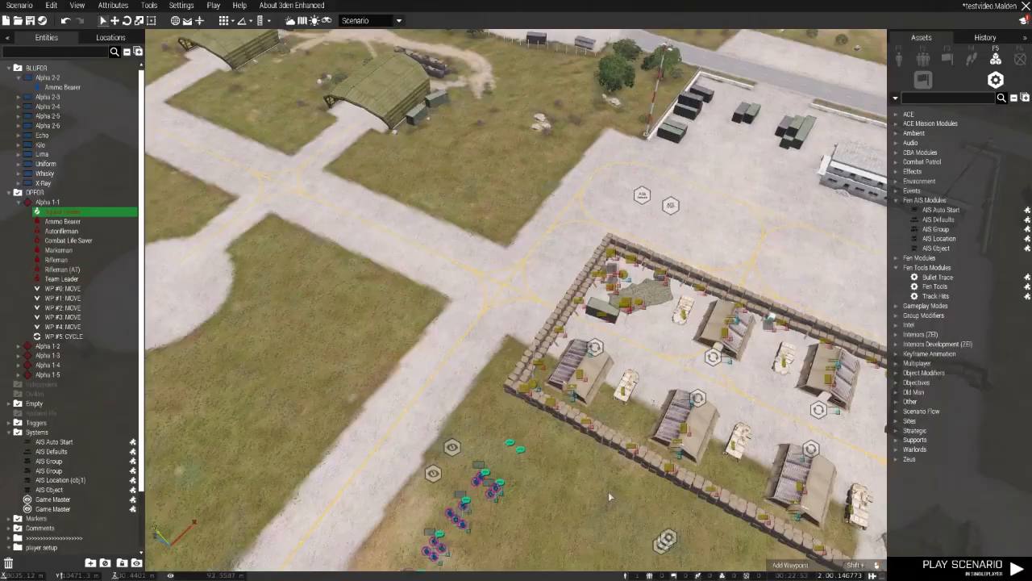
left_click(940, 568)
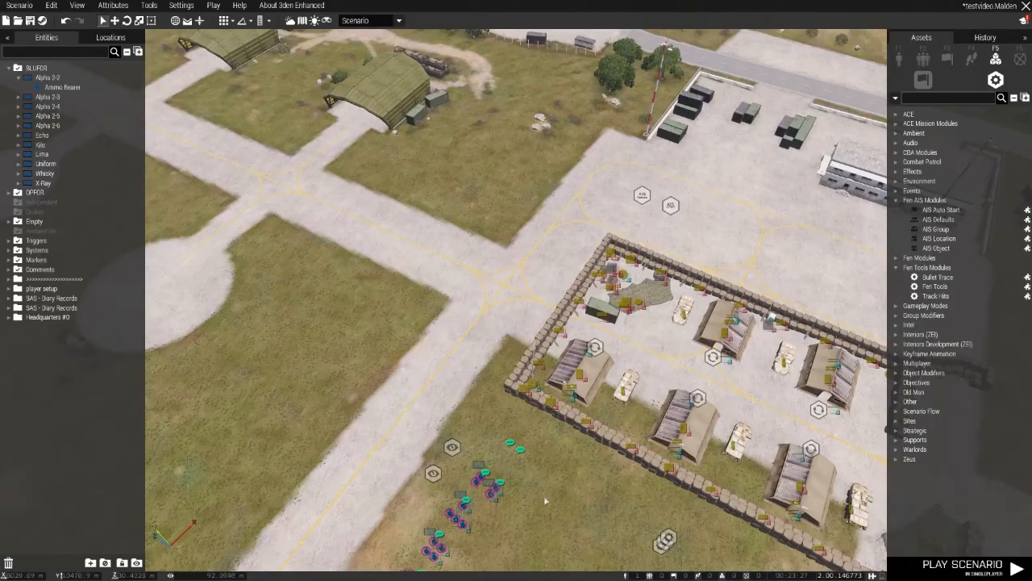
- Examine the camp in the editor, from the junk pile under the netting to the overall layout of objects and synced modules
key("w")
right_click_drag(454, 397, 185, 394)
key("w")
key("w")
right_click_drag(577, 395, 610, 400)
key("w")
key("s")
key("w")
key("s")
key("w")
key("w")
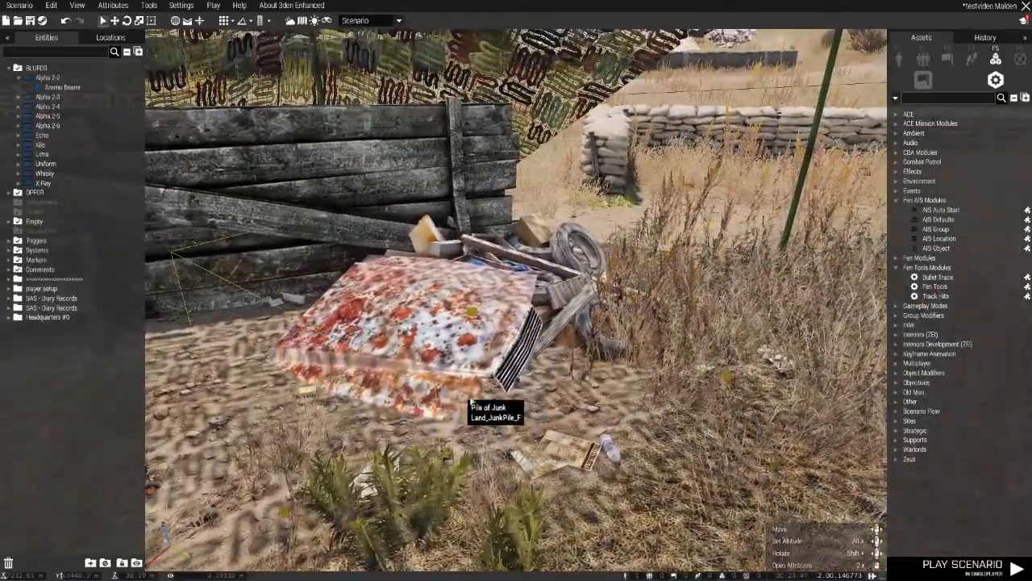
key("w")
mouse_move(470, 398)
right_mouse_down()
mouse_move(516, 385)
mouse_move(482, 390)
right_mouse_up()
scroll(482, 389, "up", 3)
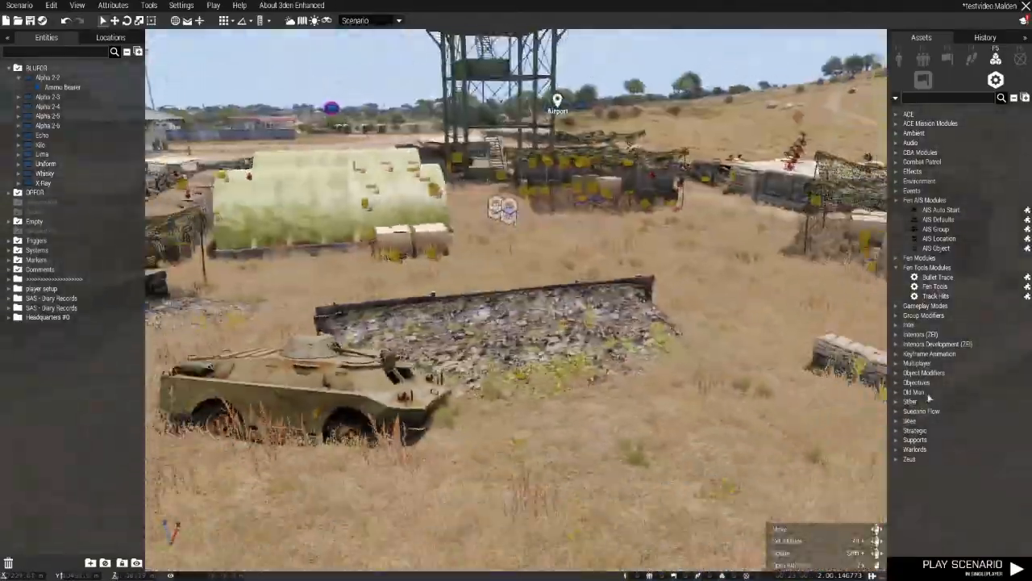
key("s")
key("q")
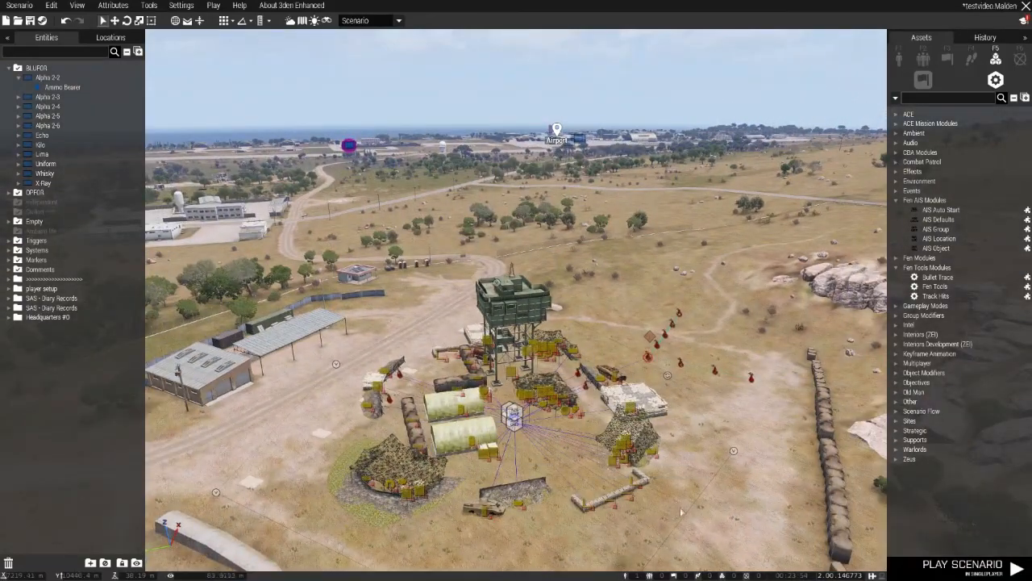
- Examine the whole camp from above, including the patrol waypoints around it and the surrounding roads and rocks
right_click_drag(681, 513, 670, 523)
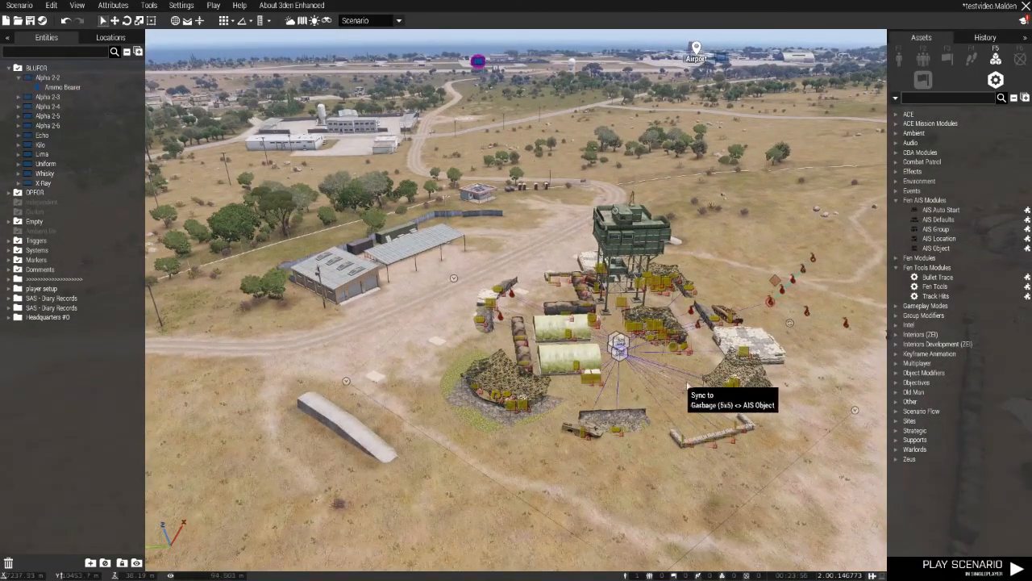
key("w")
key("d")
right_click_drag(713, 416, 811, 432)
key("w")
key("s")
key("w")
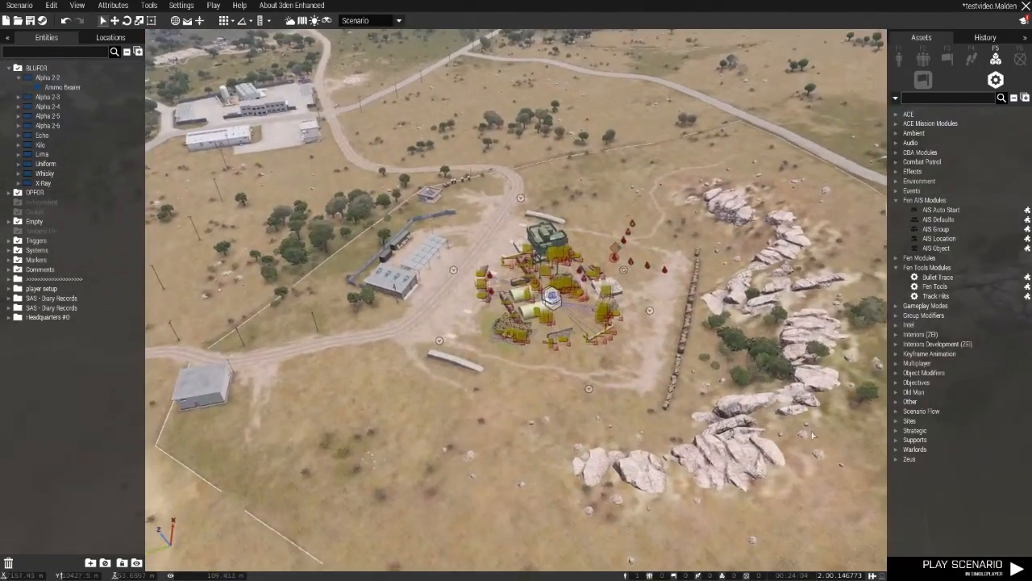
key("w")
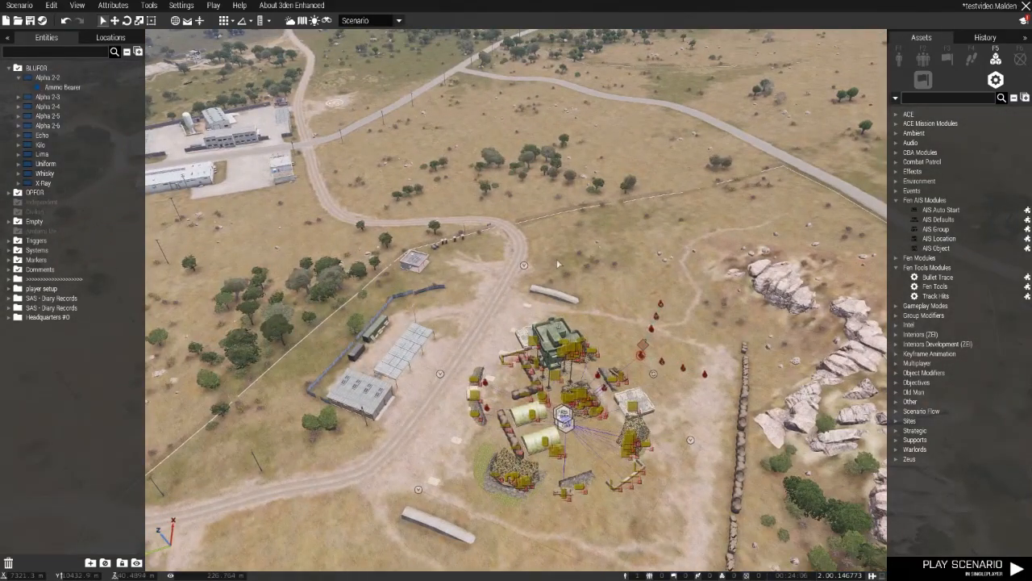
- Inspect the camp at closer range, from the tower, tents and synced modules to the OPFOR patrol group and perimeter waypoints
right_click_drag(558, 264, 627, 237)
key("w")
key("w")
key("s")
key("w")
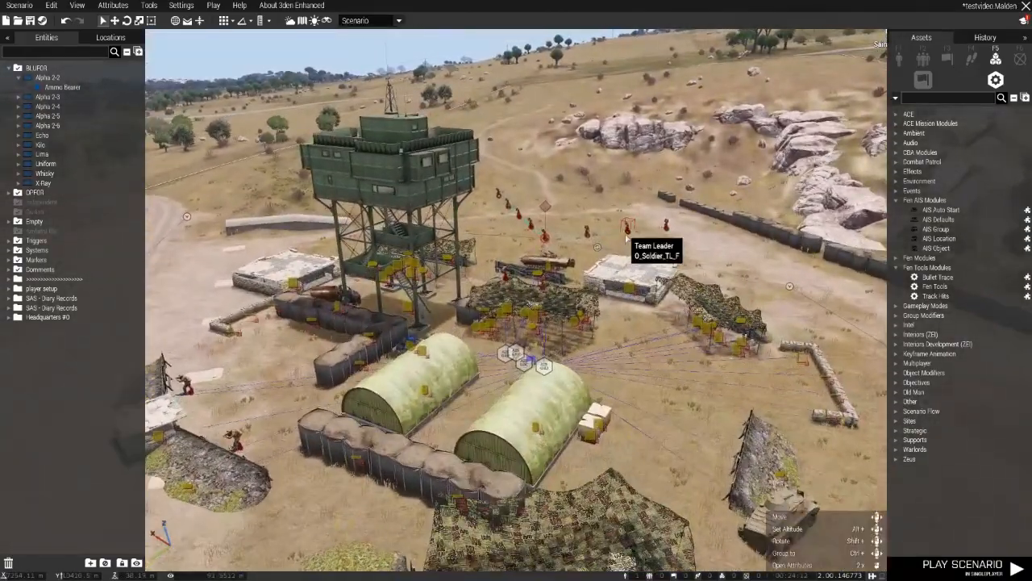
key("s")
key("s")
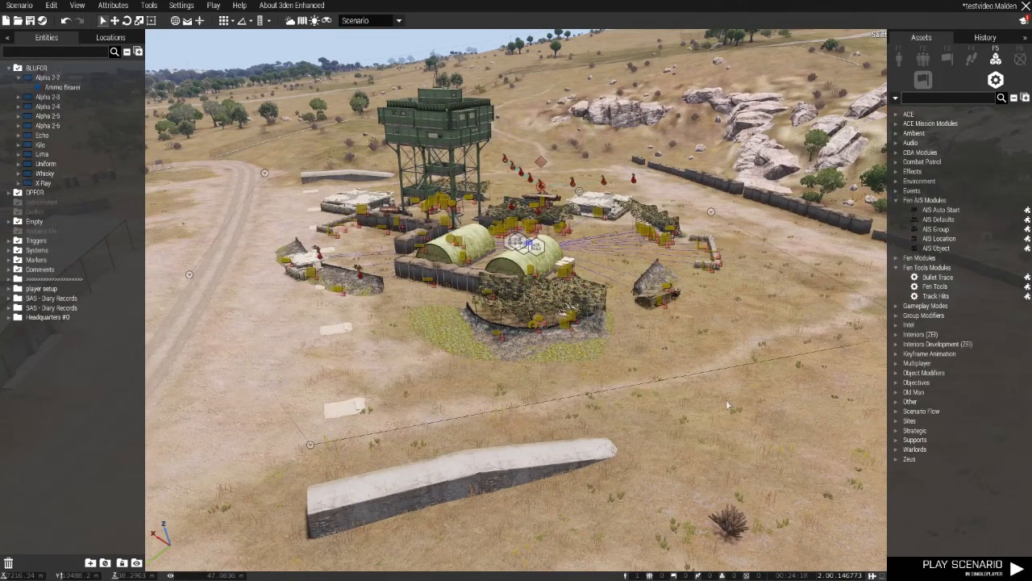
key("s")
right_click_drag(727, 404, 755, 400)
key("w")
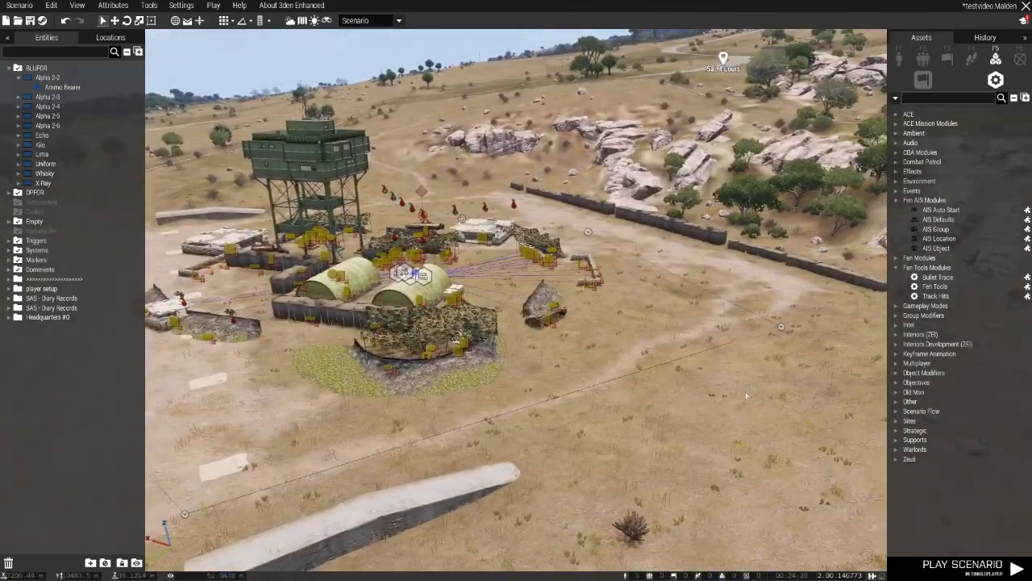